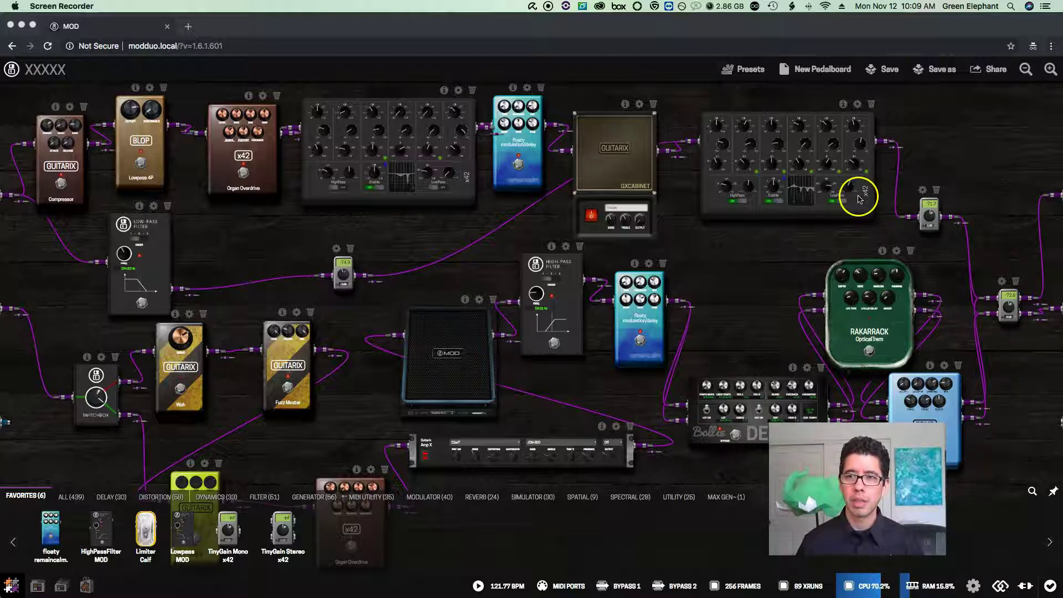
left_click(820, 74)
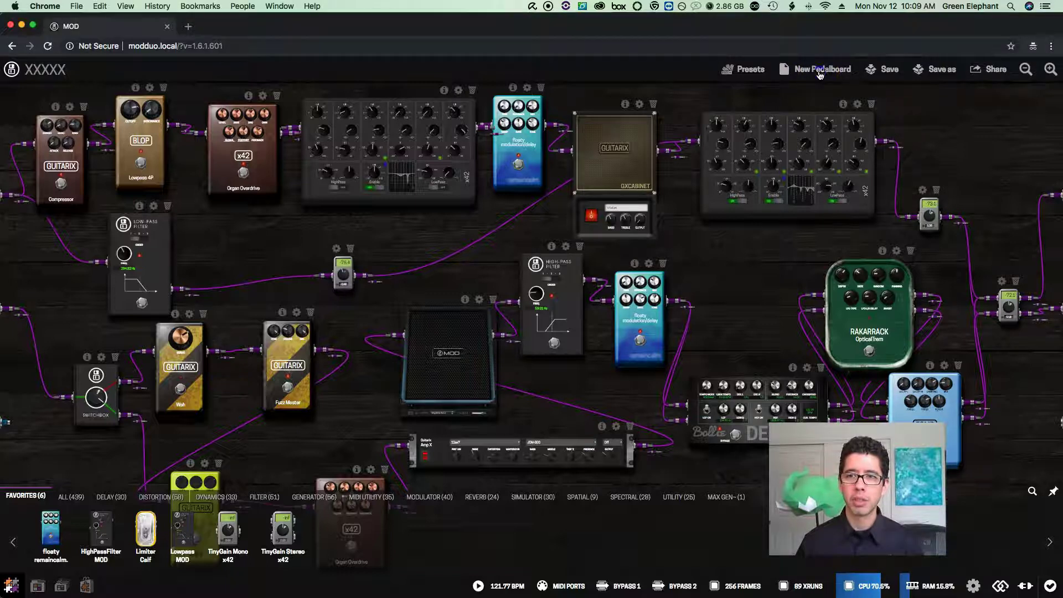
left_click(821, 74)
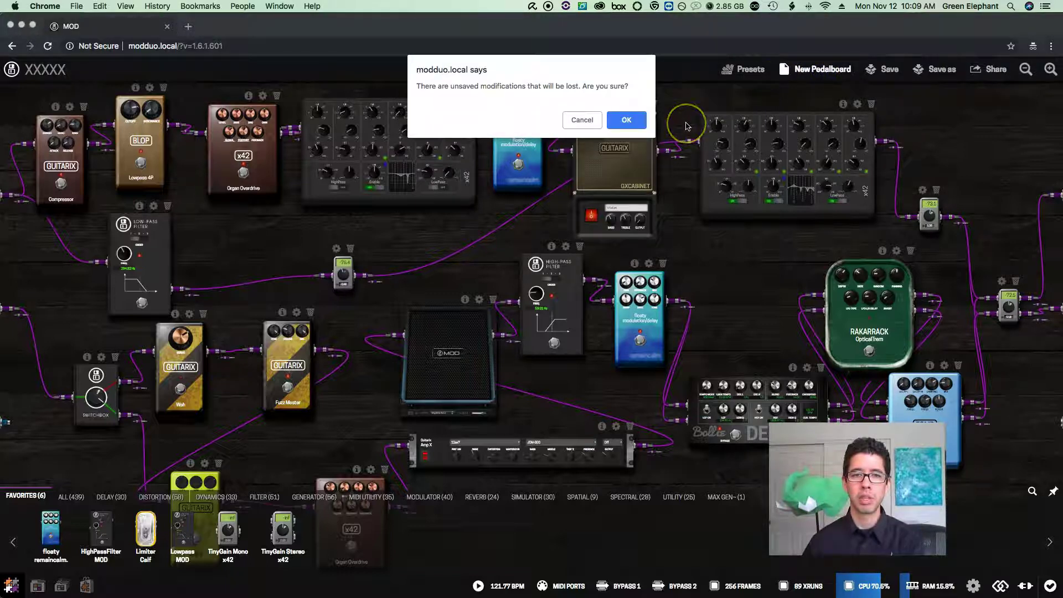
left_click(583, 123)
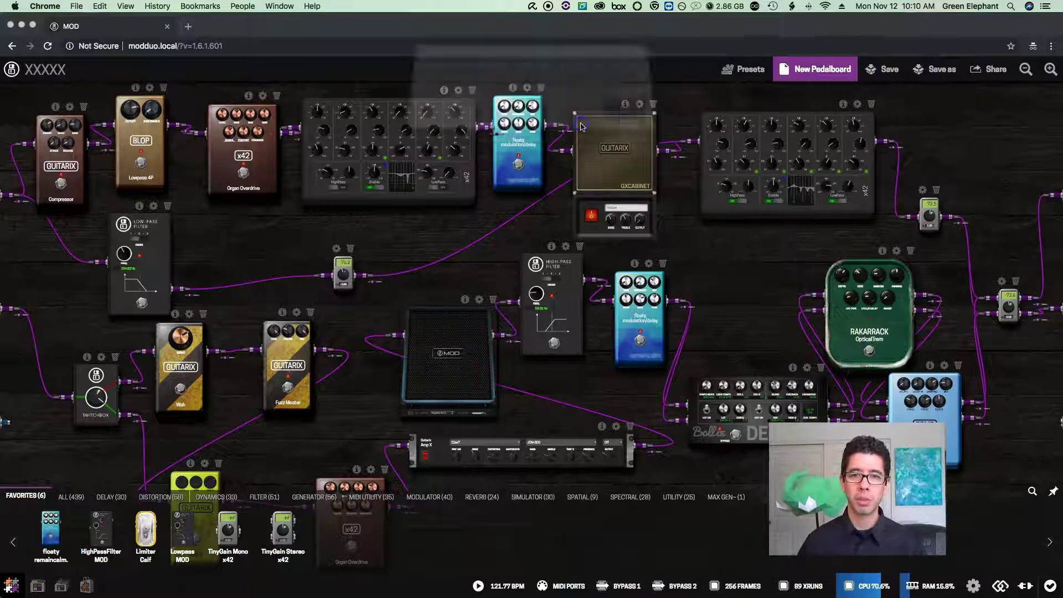
Save the current pedalboard and create a new one.
left_click(873, 70)
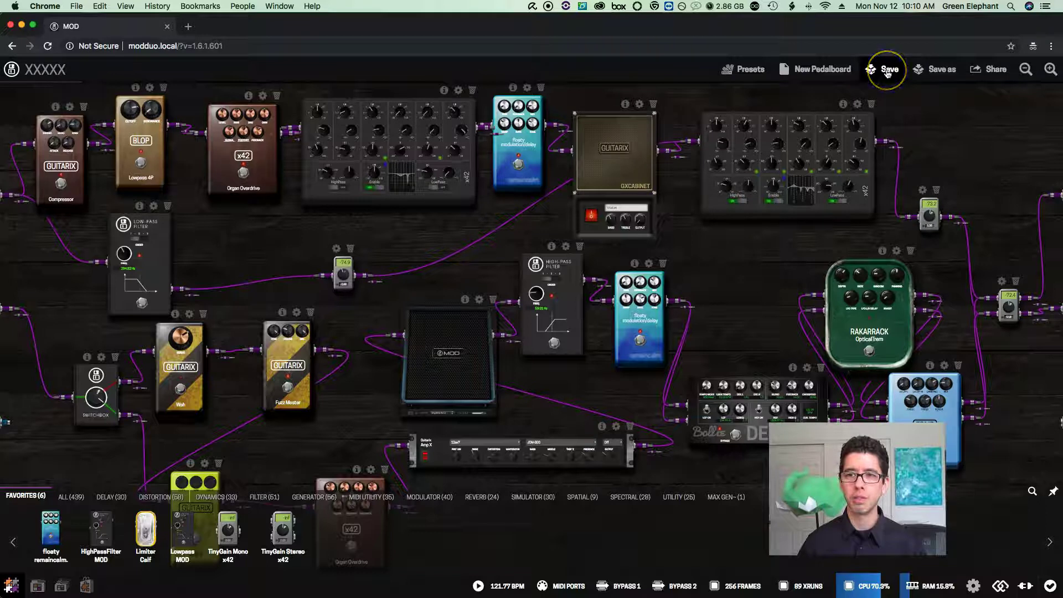
left_click(929, 120)
left_click(940, 118)
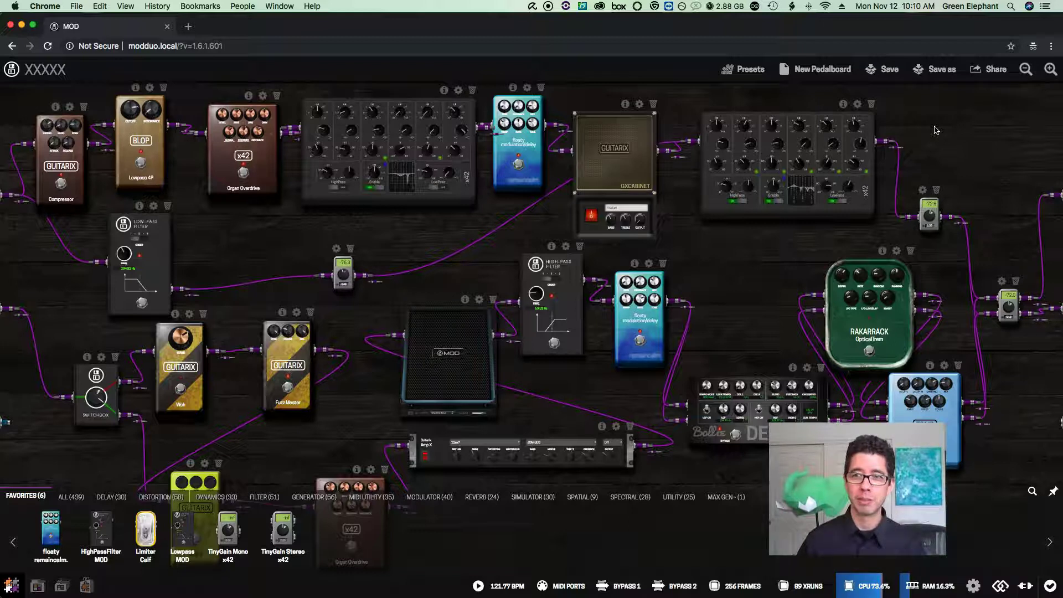
left_click(821, 73)
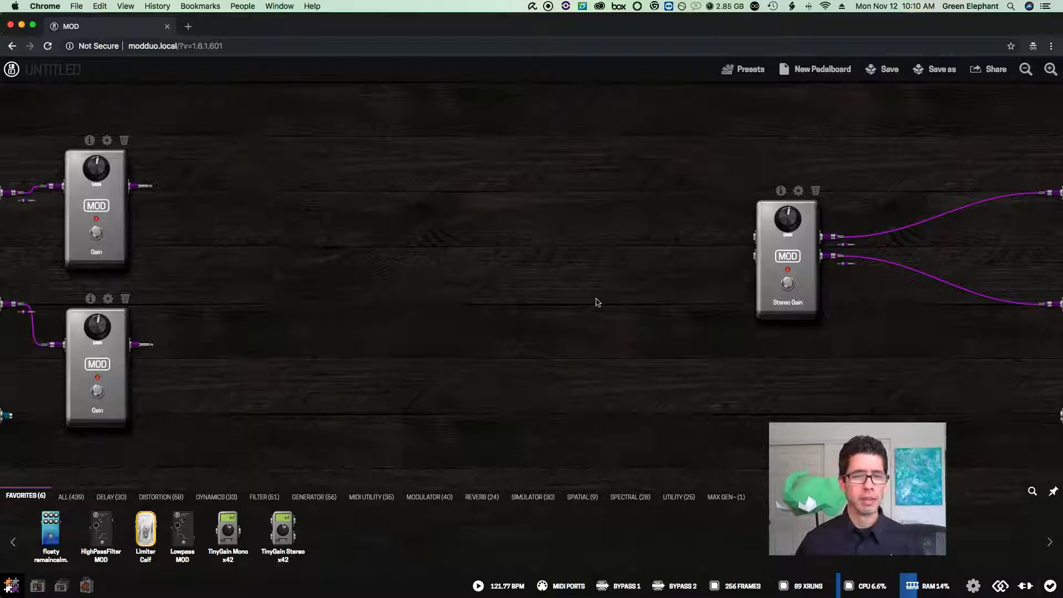
Move the Stereo Gain pedal close to the hardware outputs and delete the two mono Gain pedals.
left_click_drag(784, 257, 937, 253)
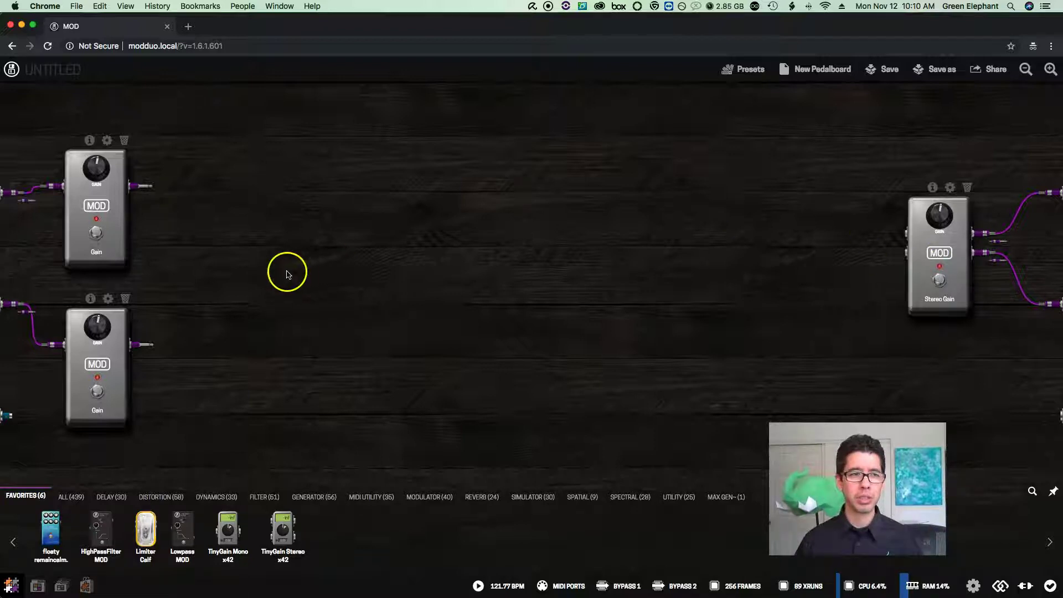
left_click(124, 141)
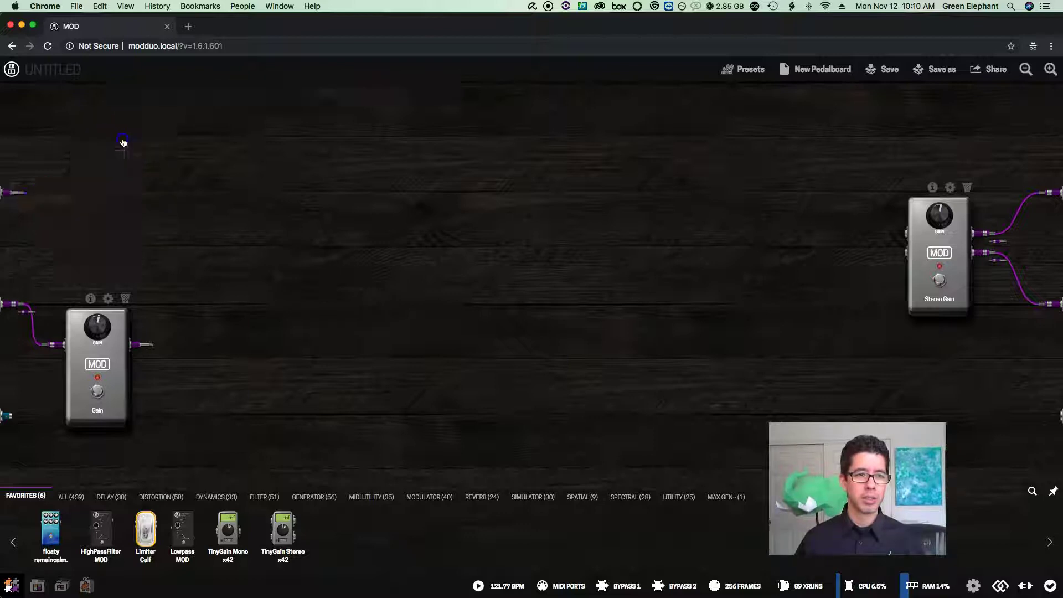
left_click(125, 298)
Connect the two hardware audio inputs to the two inputs of the Stereo Gain pedal.
left_click_drag(9, 308, 866, 260)
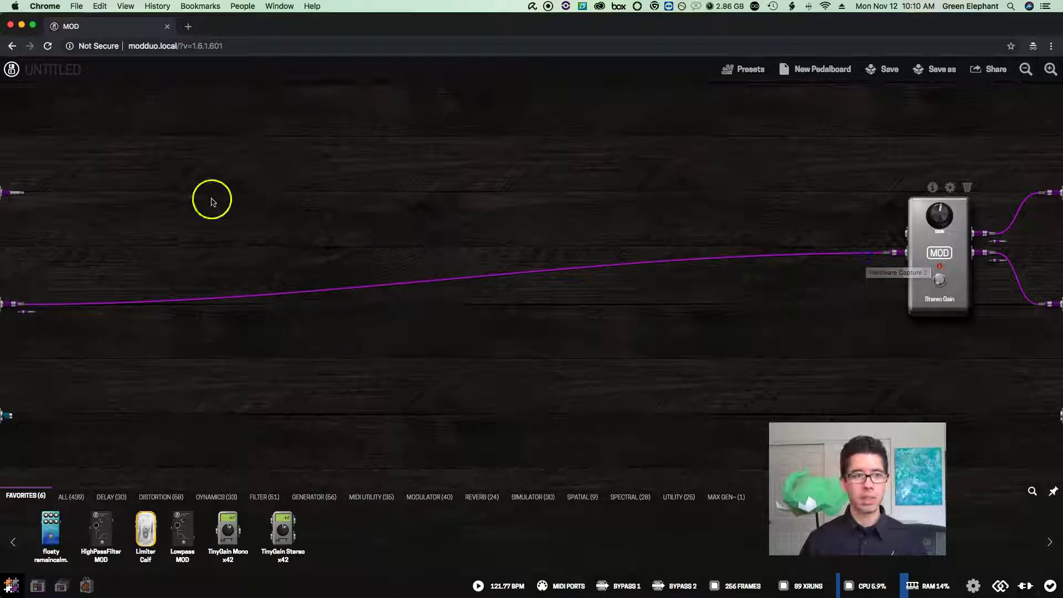
left_click_drag(12, 193, 886, 233)
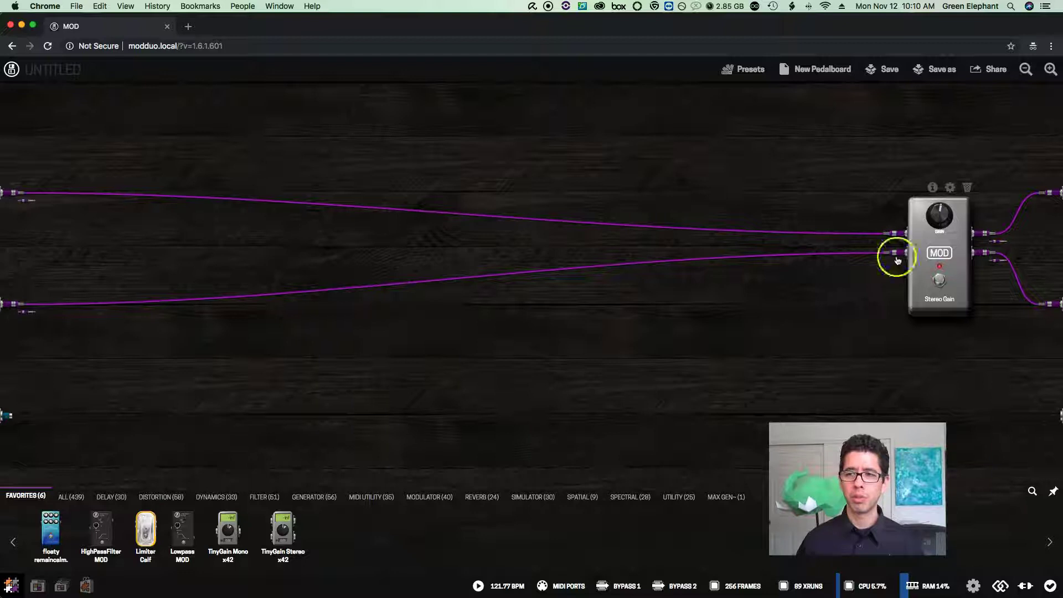
Replace the Stereo Gain pedal with the favorite TinyGain Stereo plugin, placed close to the hardware outputs.
left_click(968, 189)
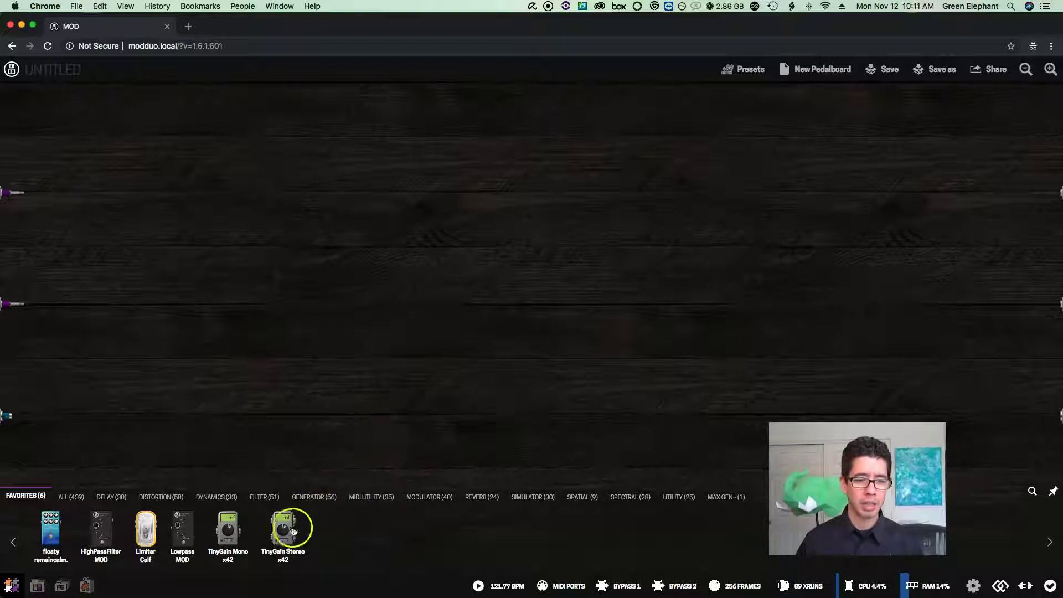
left_click_drag(281, 521, 954, 242)
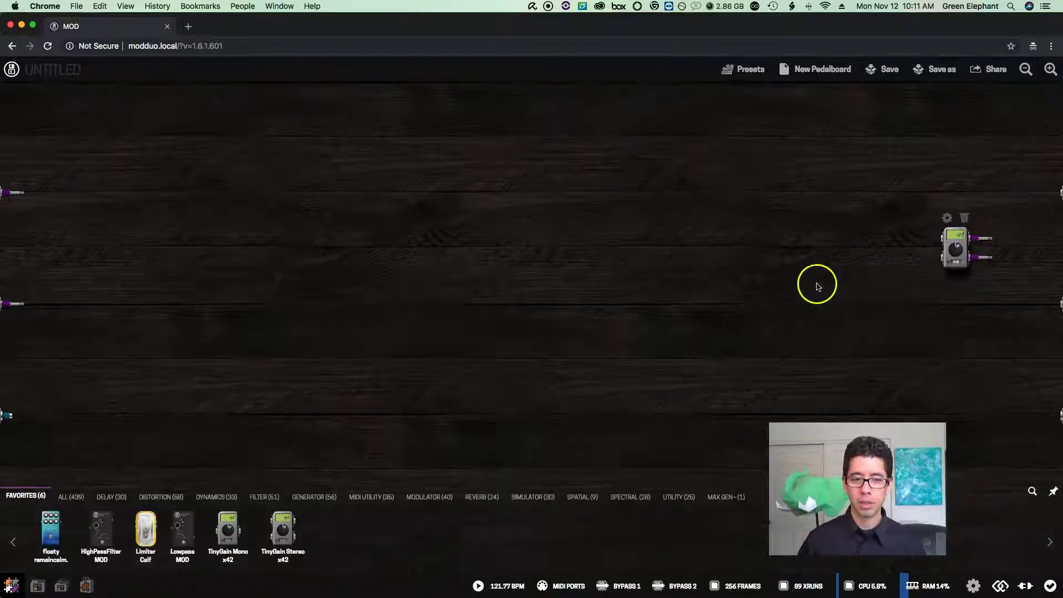
View the TinyGain Stereo plugin's description and control ports, and close the information.
left_click(282, 526)
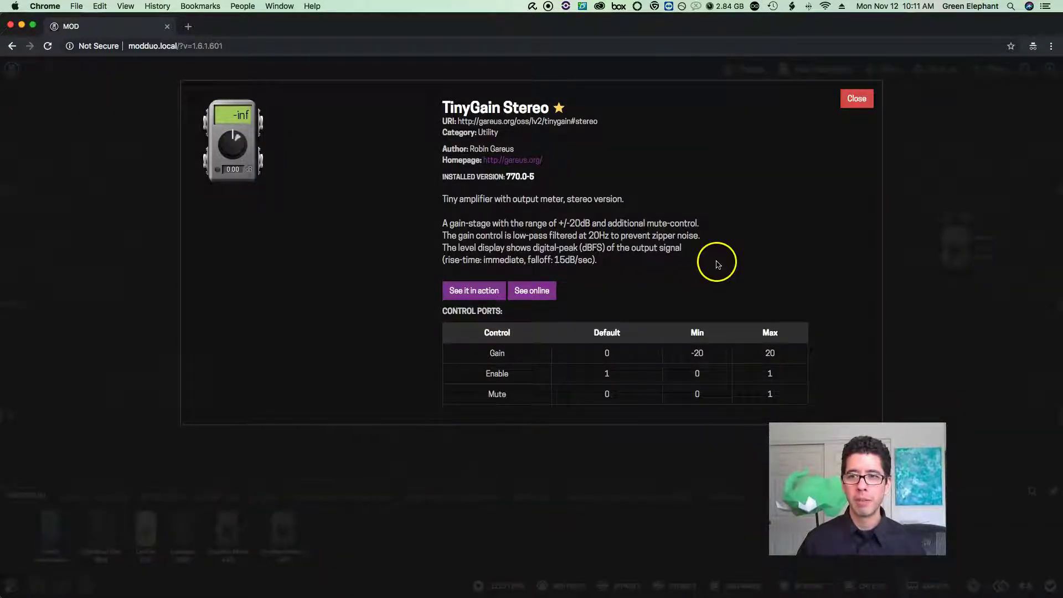
left_click(856, 102)
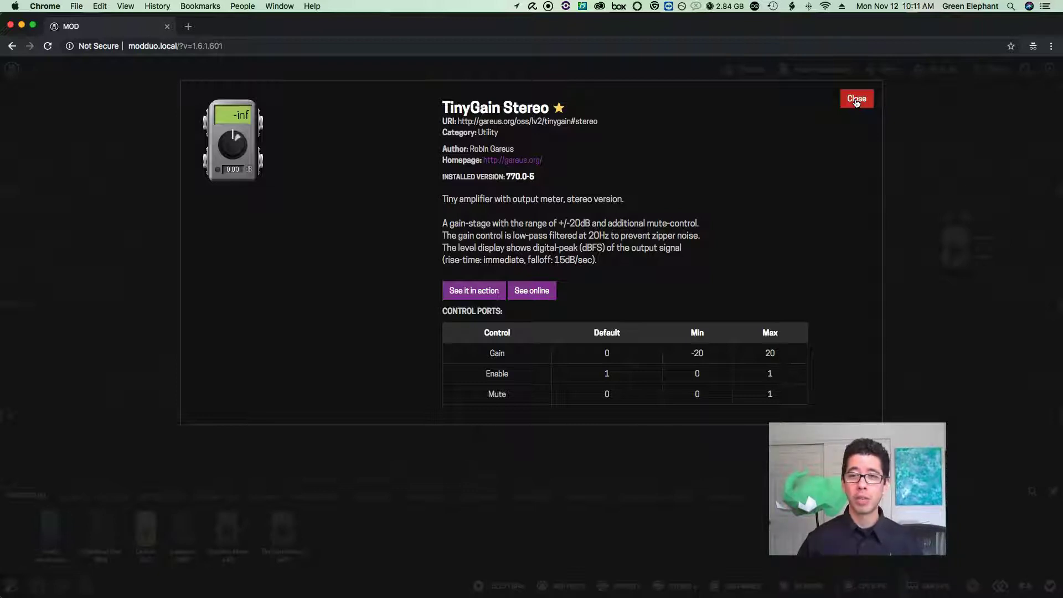
left_click(856, 101)
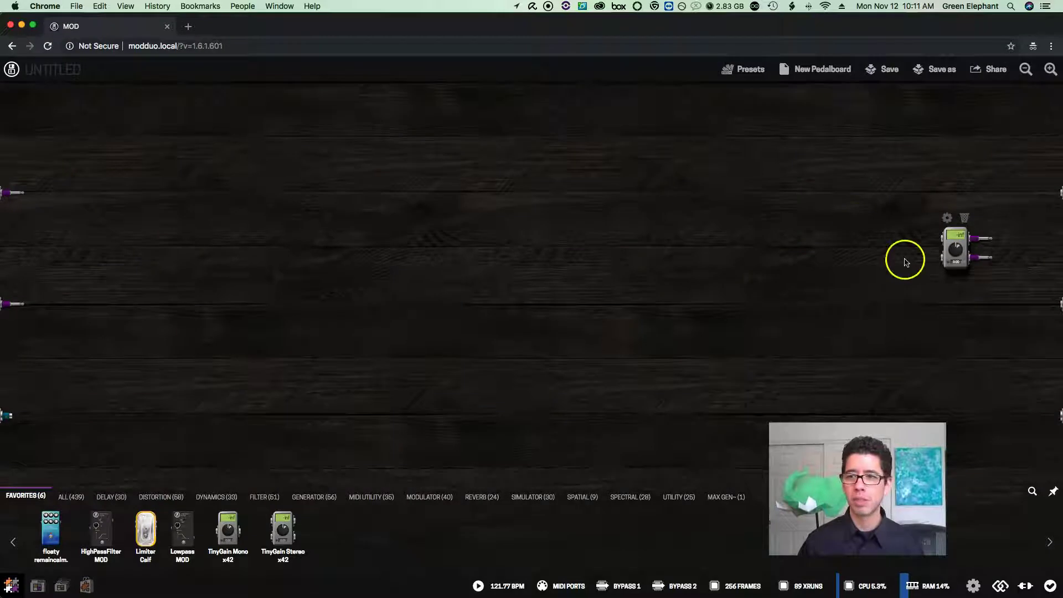
Connect the two TinyGain Stereo outputs to the two hardware audio outputs.
left_click_drag(990, 240, 1052, 193)
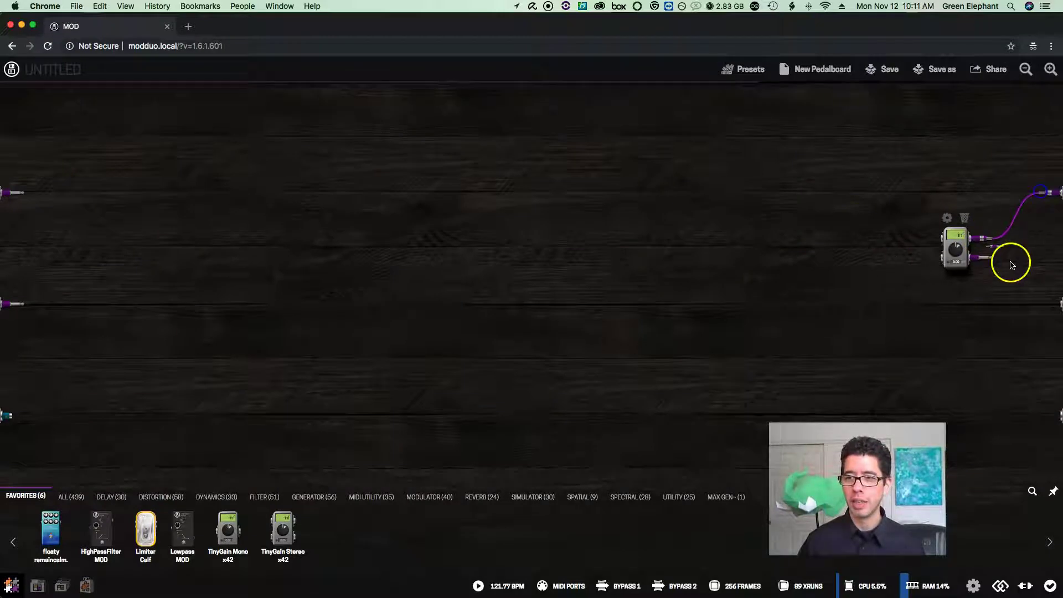
left_click_drag(983, 264, 1052, 304)
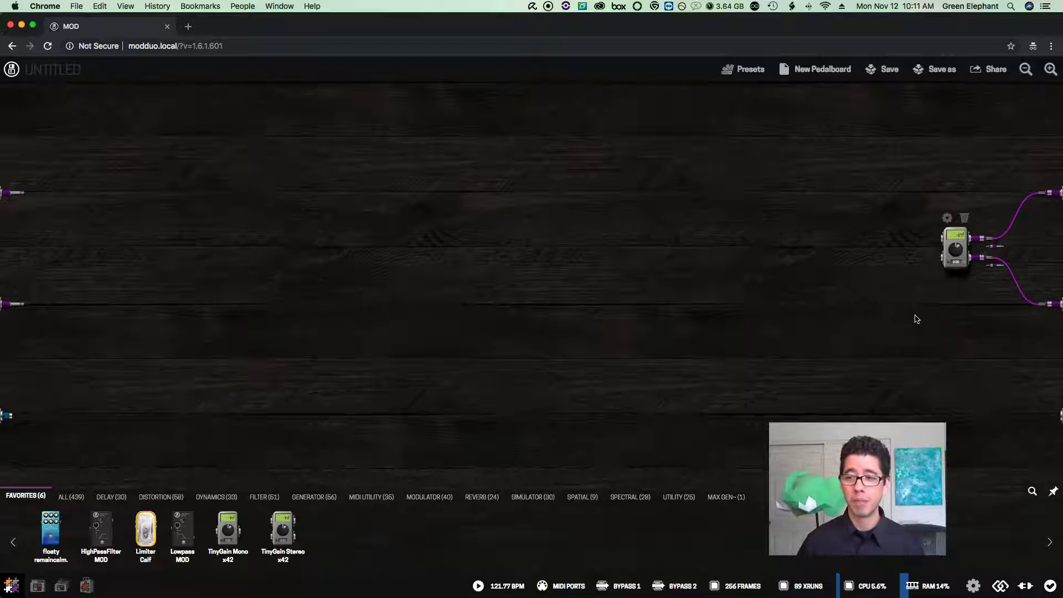
Review the placed TinyGain Stereo's settings, including its gain, mute and preset controls, and close them.
left_click(948, 217)
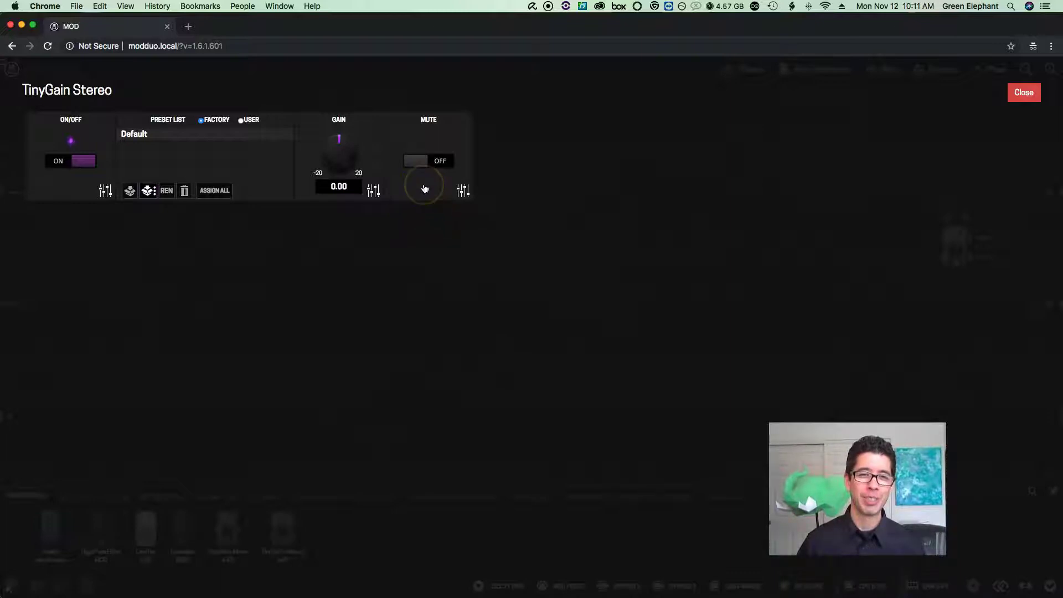
left_click(1022, 92)
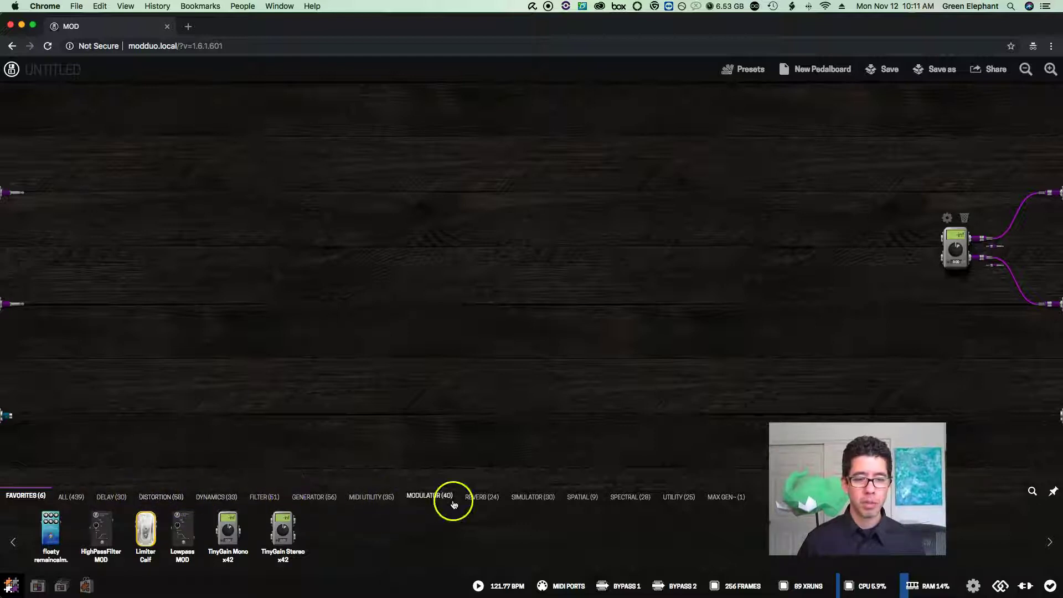
Browse the full list of installed plugins and the Generator, Filter and Dynamics categories.
left_click(71, 501)
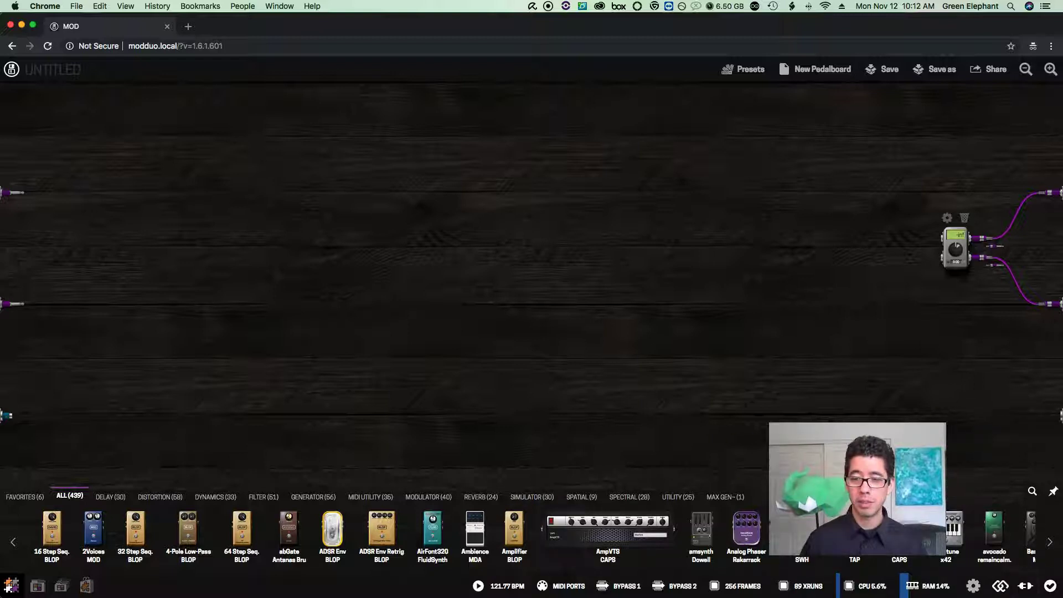
left_click(858, 489)
left_click_drag(858, 489, 896, 419)
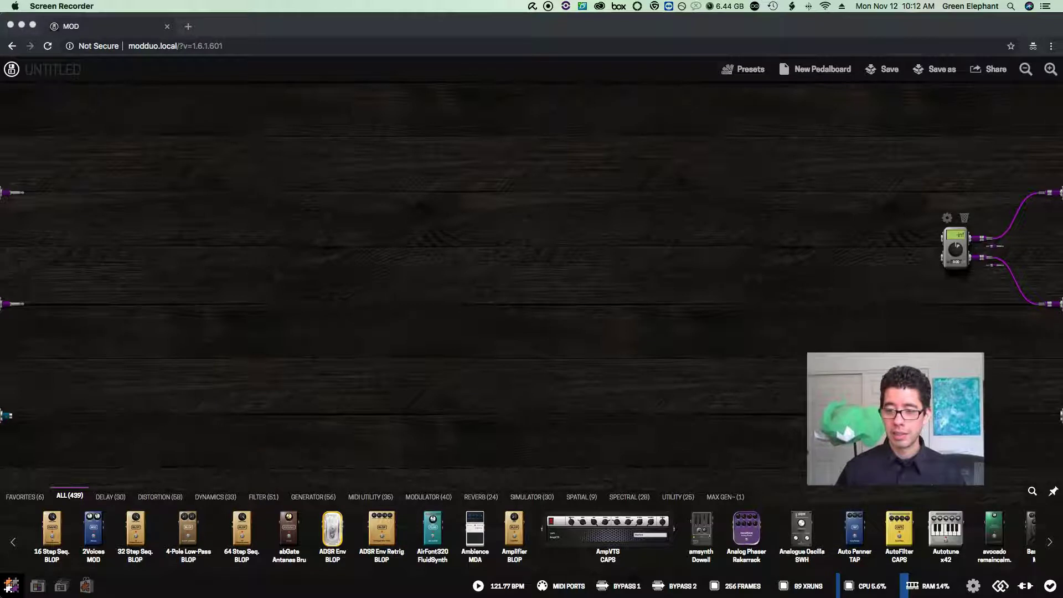
left_click(1049, 544)
left_click(1050, 544)
left_click(1049, 544)
left_click(1049, 544)
left_click(1050, 544)
left_click(1050, 543)
left_click(1050, 544)
left_click(1050, 543)
left_click(1050, 544)
left_click(1050, 544)
left_click(1050, 543)
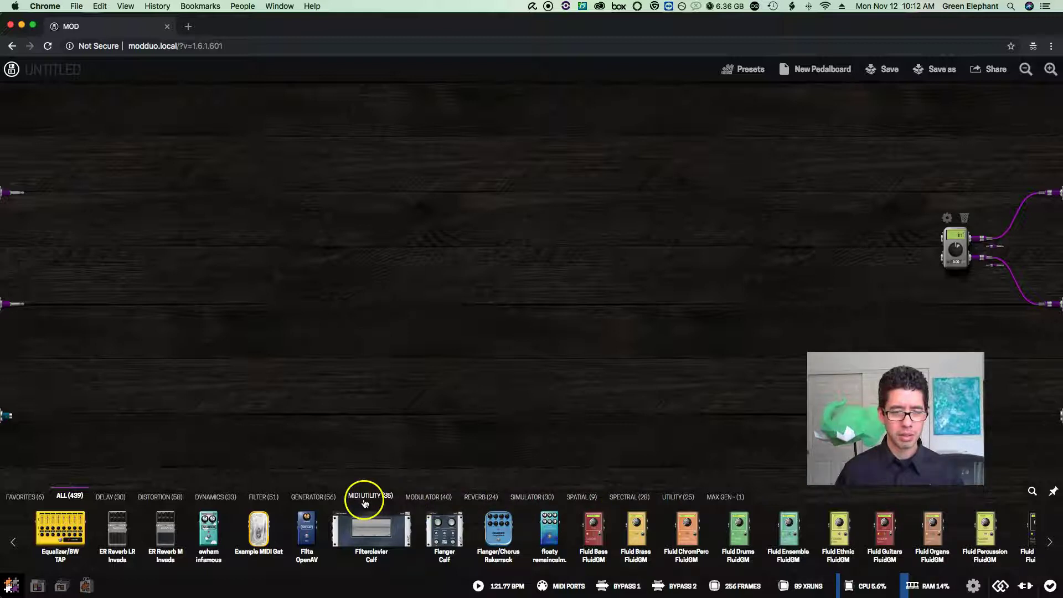
left_click(313, 497)
left_click(252, 498)
left_click(214, 497)
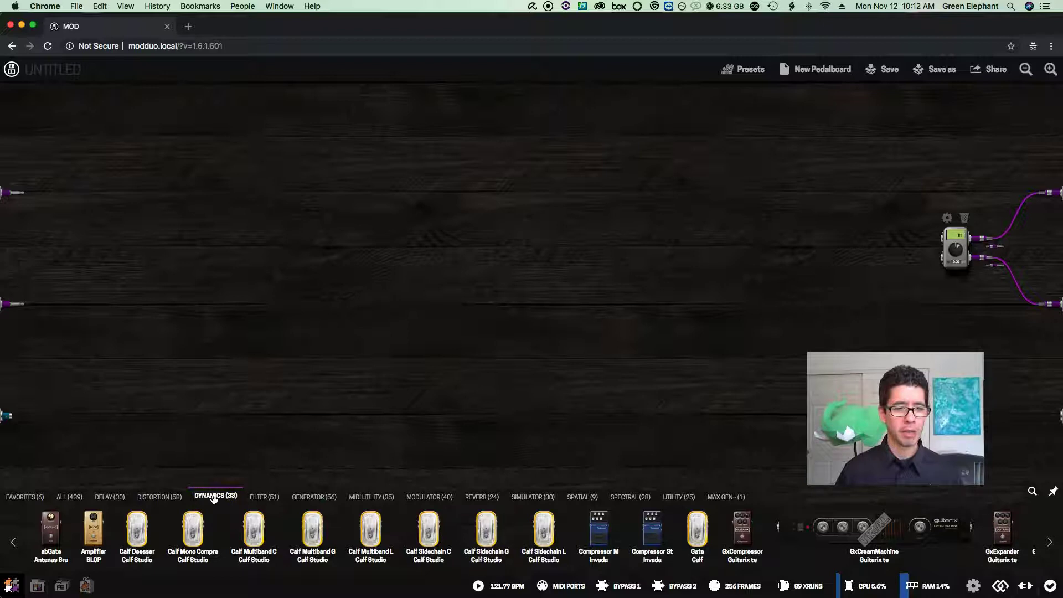
Browse the Plugin Store's catalogue with beta plugins included.
left_click(87, 586)
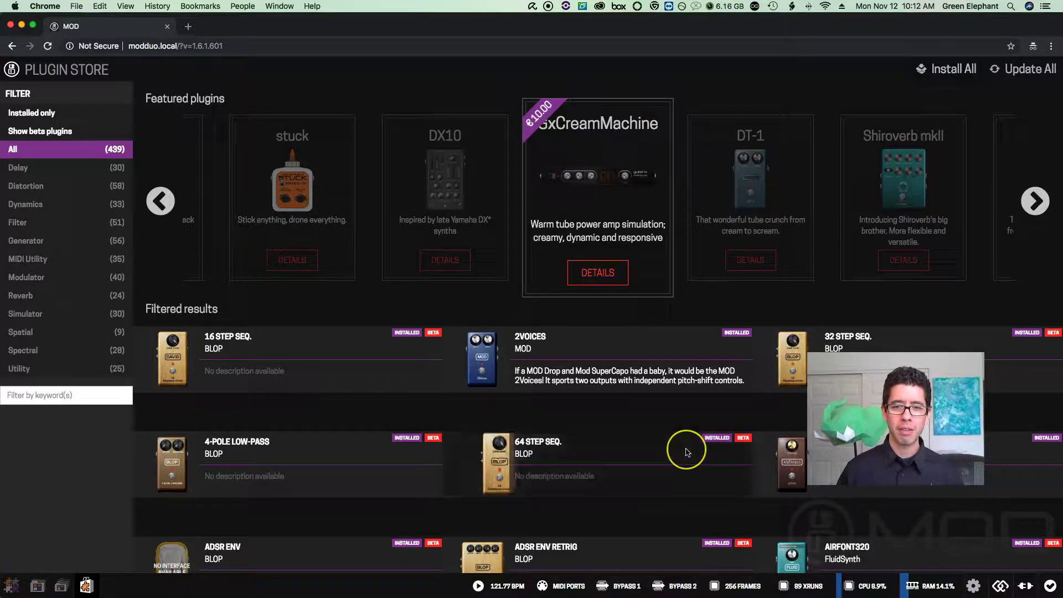
scroll(686, 449, "down", 20)
scroll(687, 451, "down", 5)
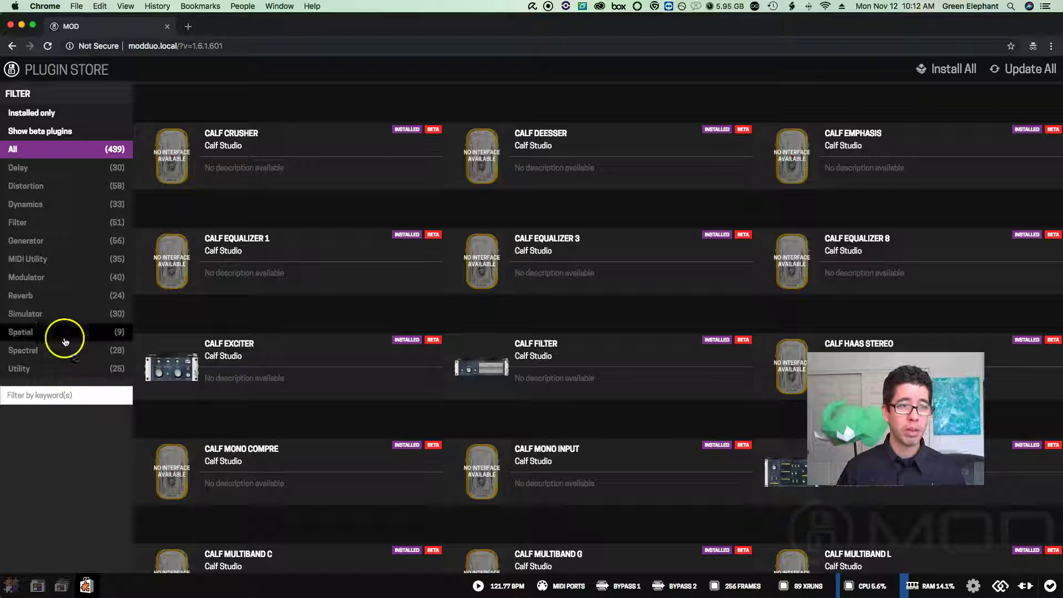
left_click(78, 134)
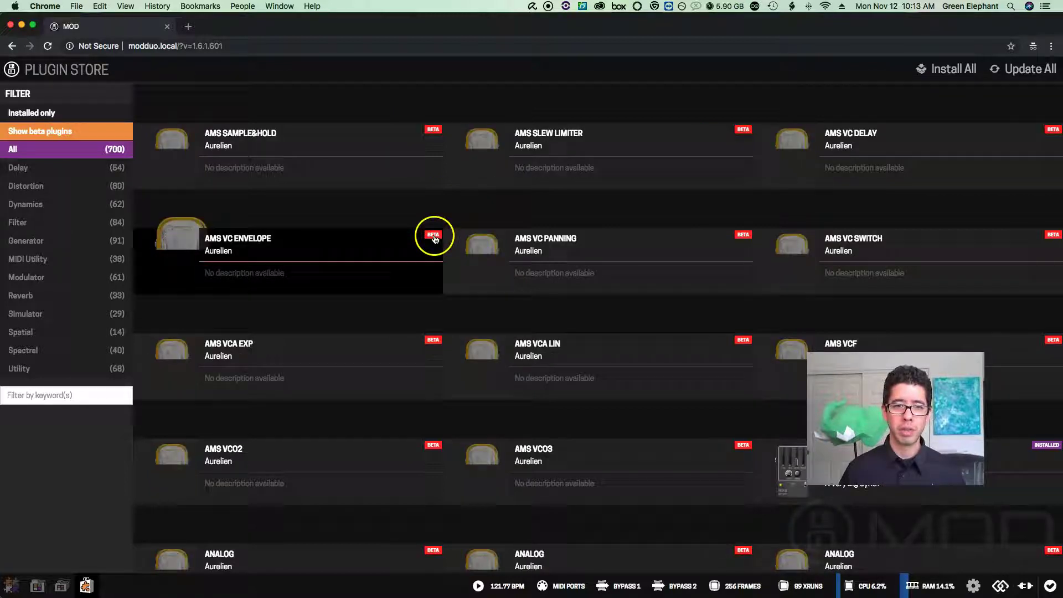
scroll(714, 232, "up", 10)
scroll(714, 233, "up", 10)
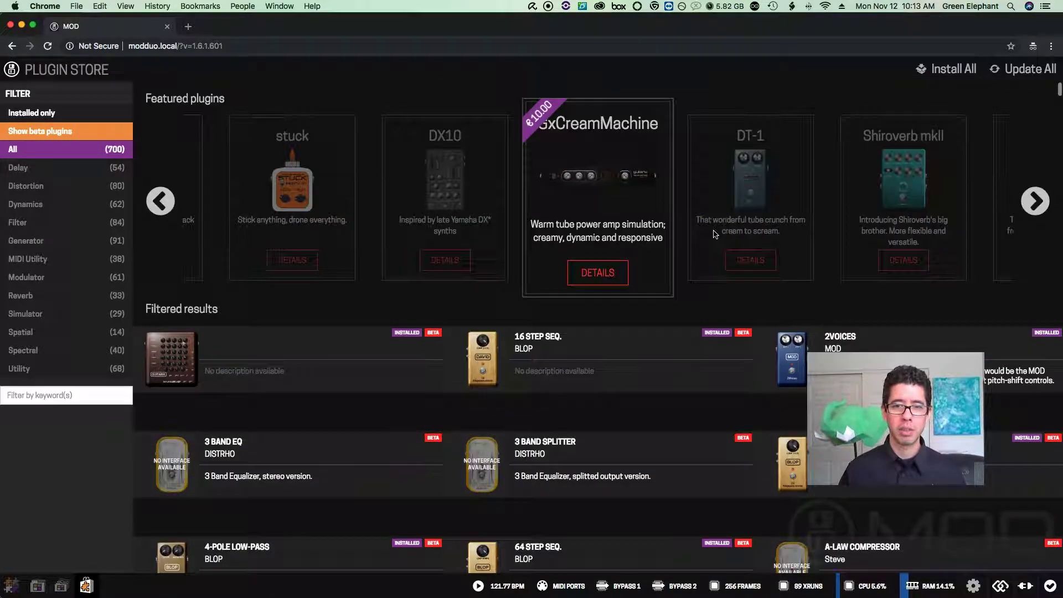
scroll(714, 231, "down", 4)
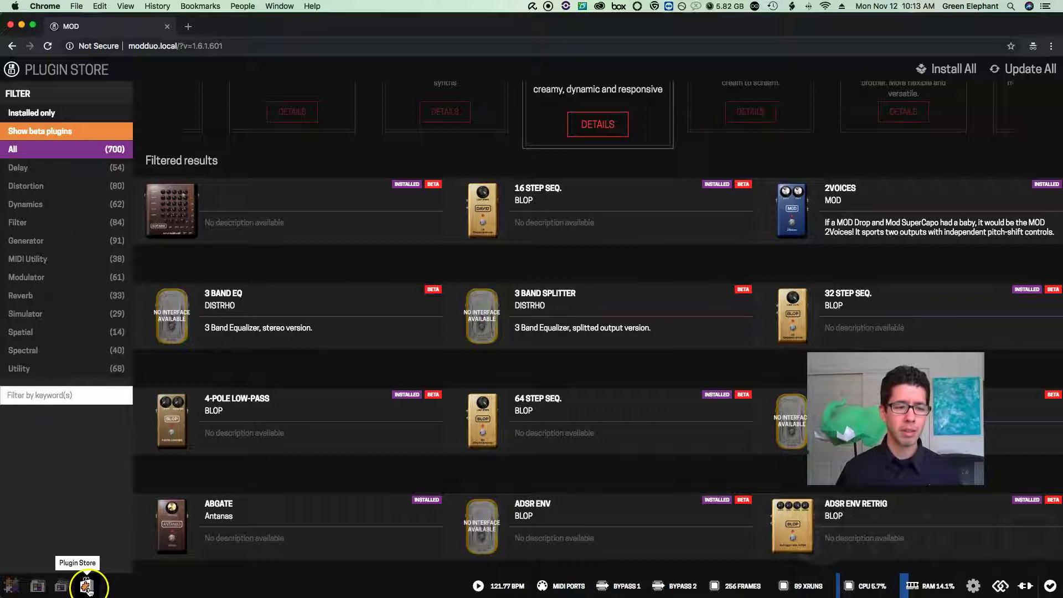
Return to the pedalboard and read the description of GxAmplifier-X in the Simulator category.
left_click(13, 588)
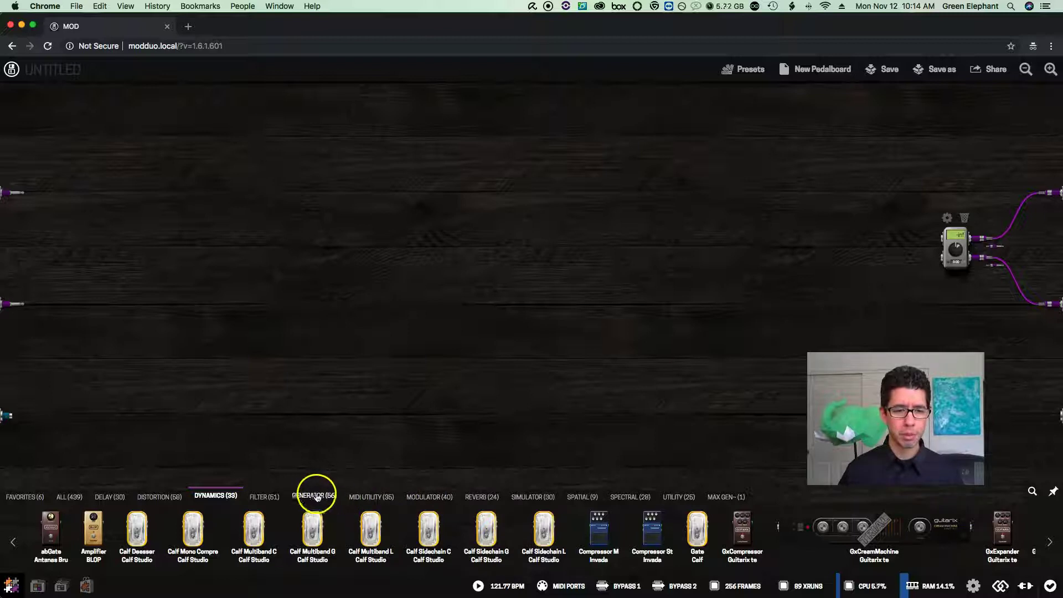
left_click(540, 498)
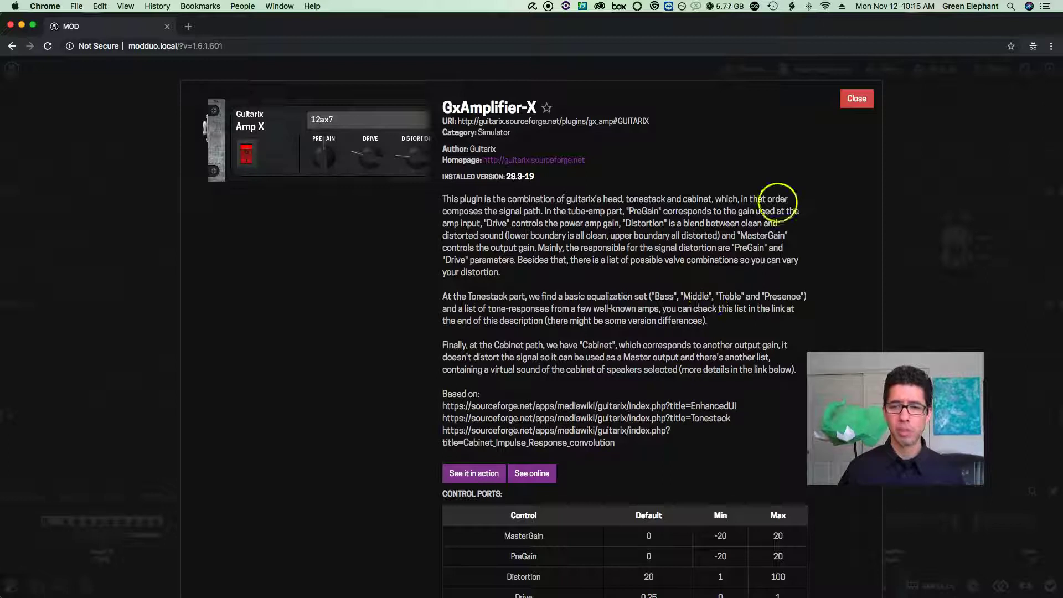
left_click(854, 102)
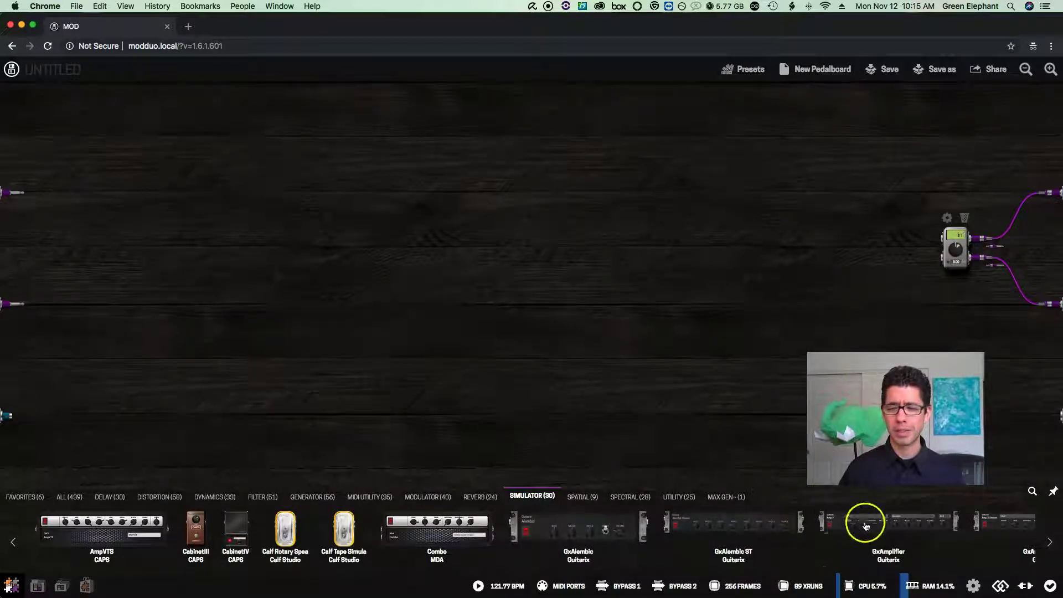
Add the GxAmplifier-X plugin to the middle of the pedalboard.
left_click_drag(895, 522, 558, 248)
left_click(536, 309)
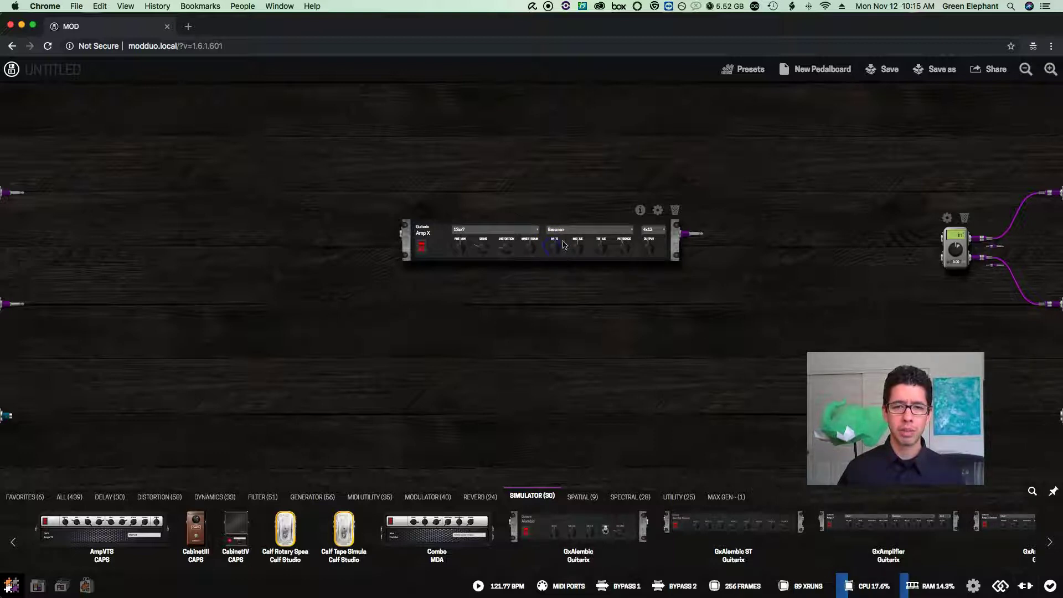
left_click_drag(508, 240, 600, 233)
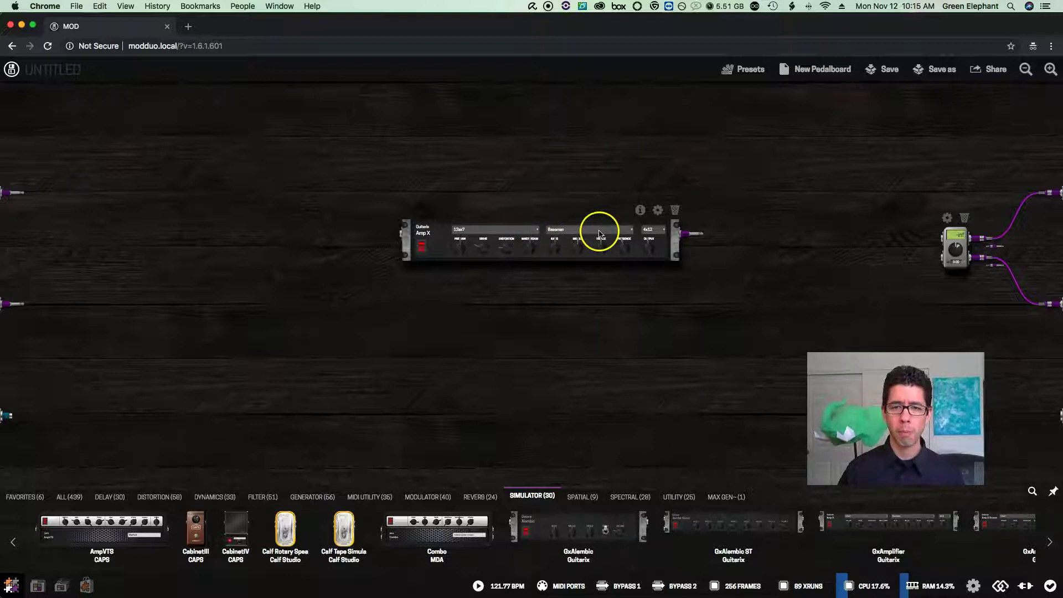
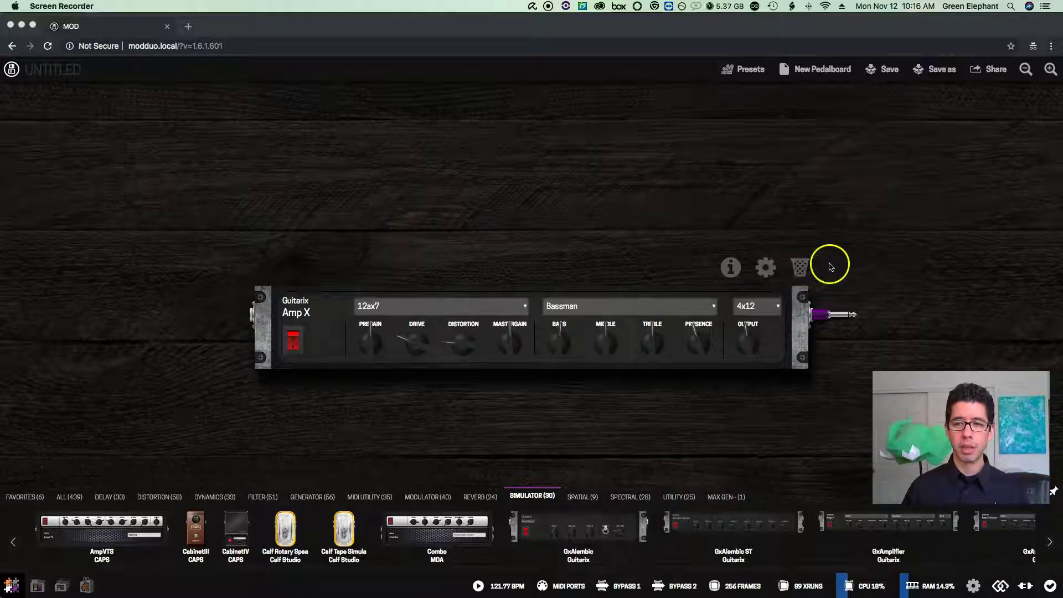
Read the information page of the GxAmplifier-X on the pedalboard and close it.
left_click(802, 272)
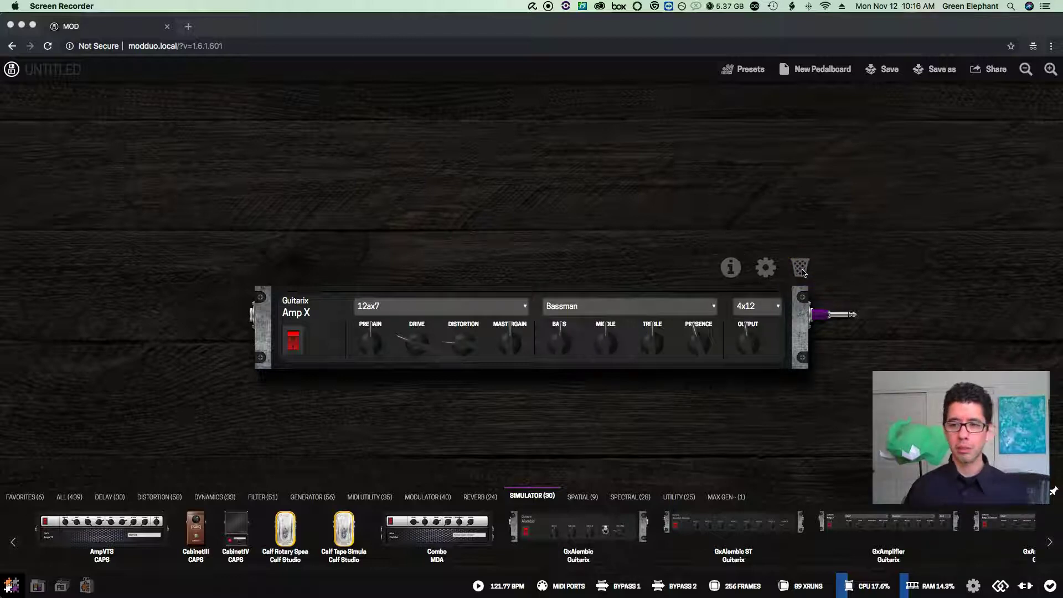
left_click(765, 267)
left_click(732, 270)
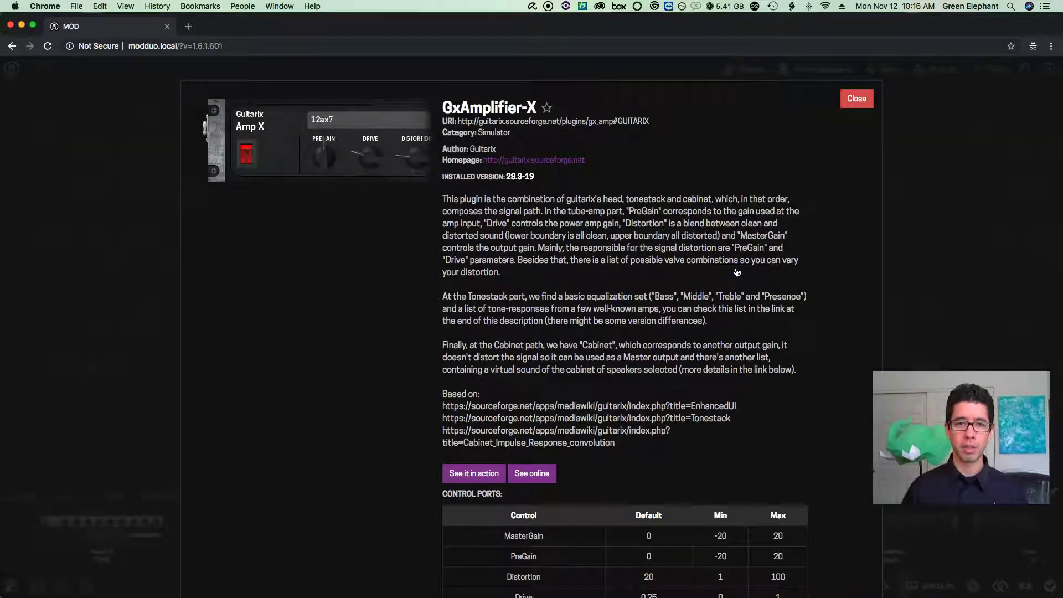
left_click(857, 99)
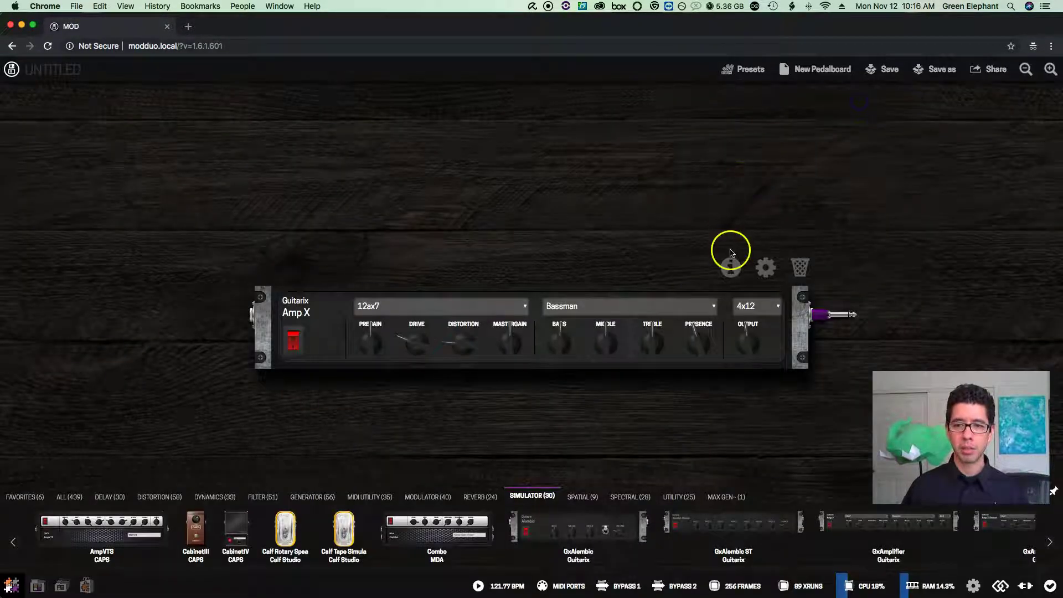
Open the GxAmplifier-X settings and examine the available tube models, tonestack models and cab models.
left_click(767, 270)
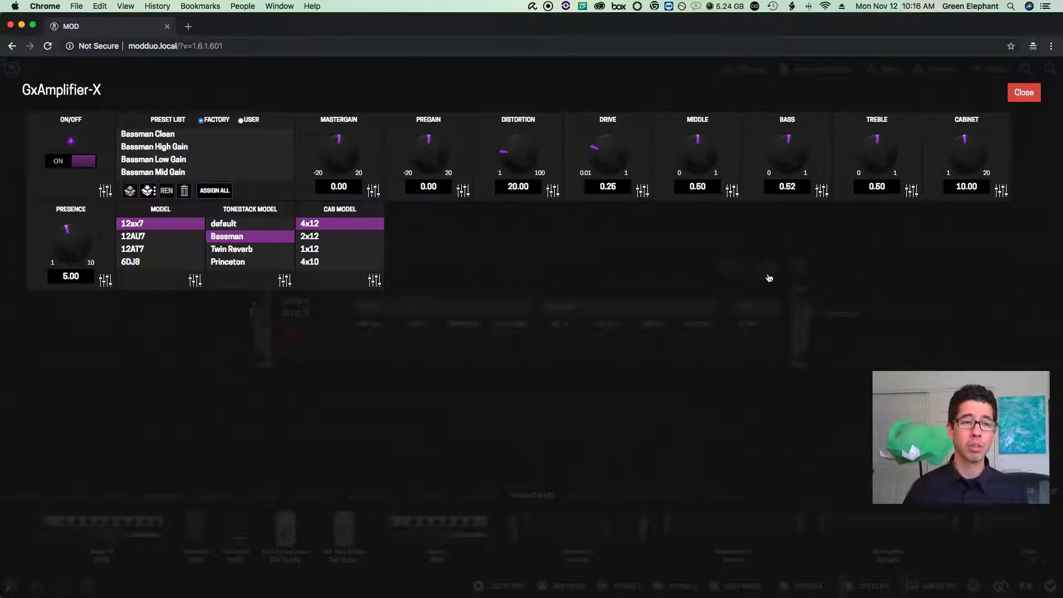
scroll(186, 254, "down", 2)
scroll(186, 254, "down", 3)
scroll(269, 254, "down", 2)
scroll(268, 254, "down", 2)
scroll(332, 255, "down", 2)
scroll(343, 252, "up", 2)
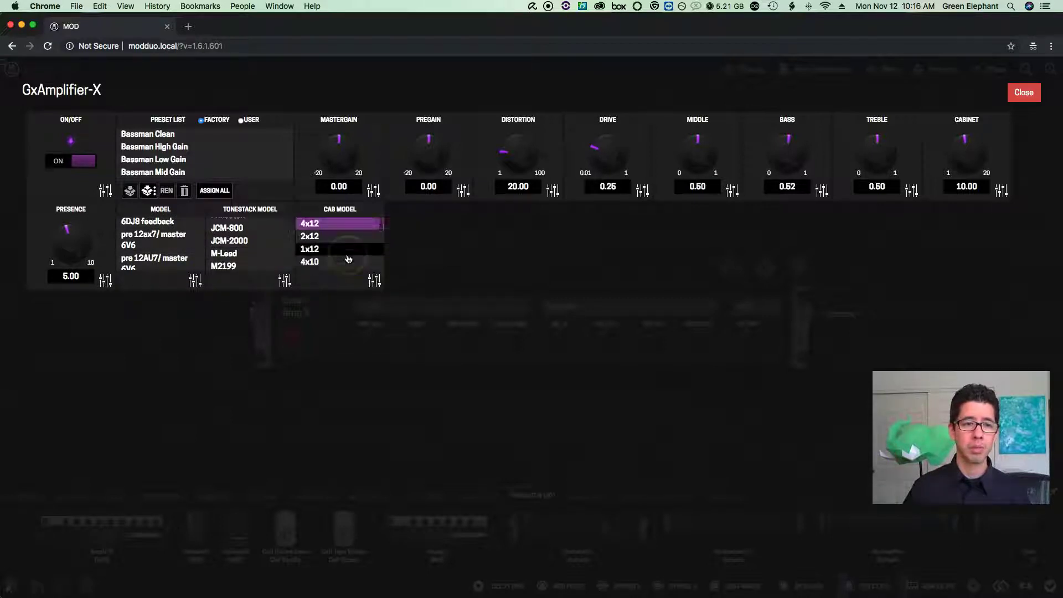
scroll(269, 232, "up", 4)
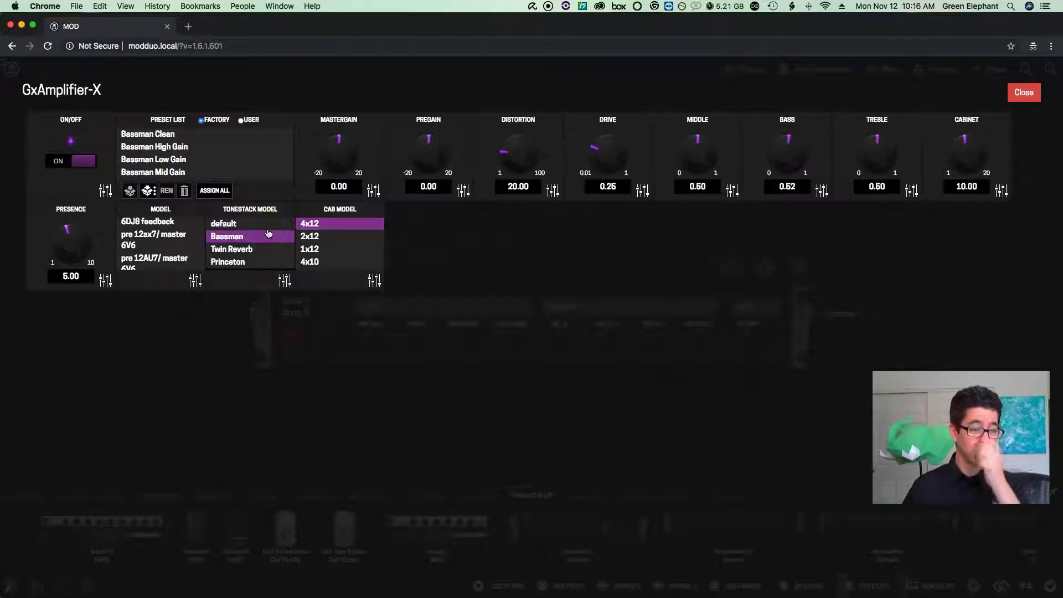
Look through the complete list of tonestack models in the amp's settings.
left_click(268, 233)
scroll(268, 251, "down", 1)
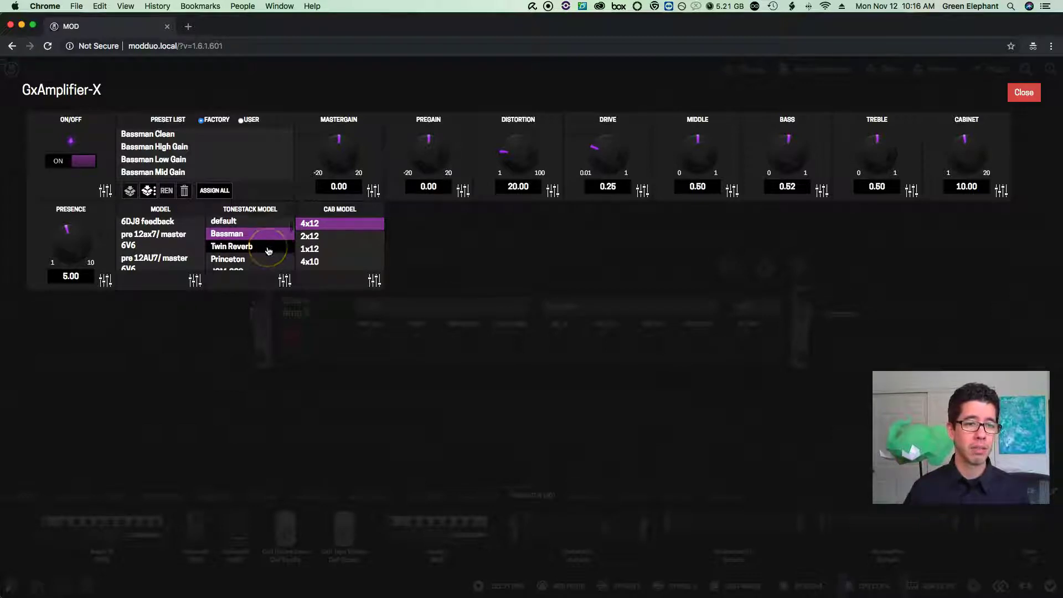
scroll(269, 251, "down", 1)
scroll(268, 251, "down", 1)
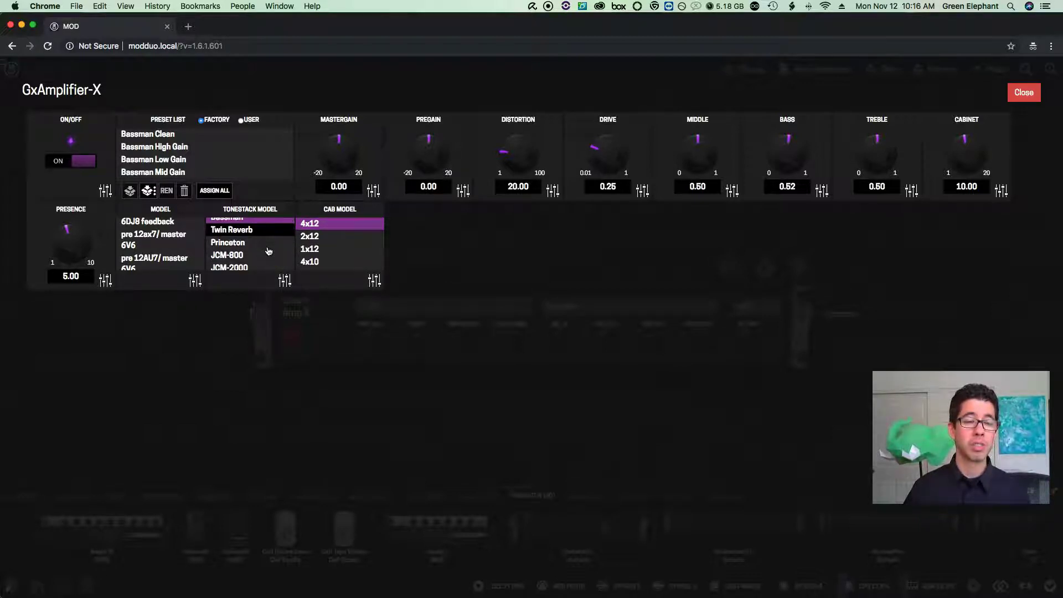
scroll(268, 252, "down", 3)
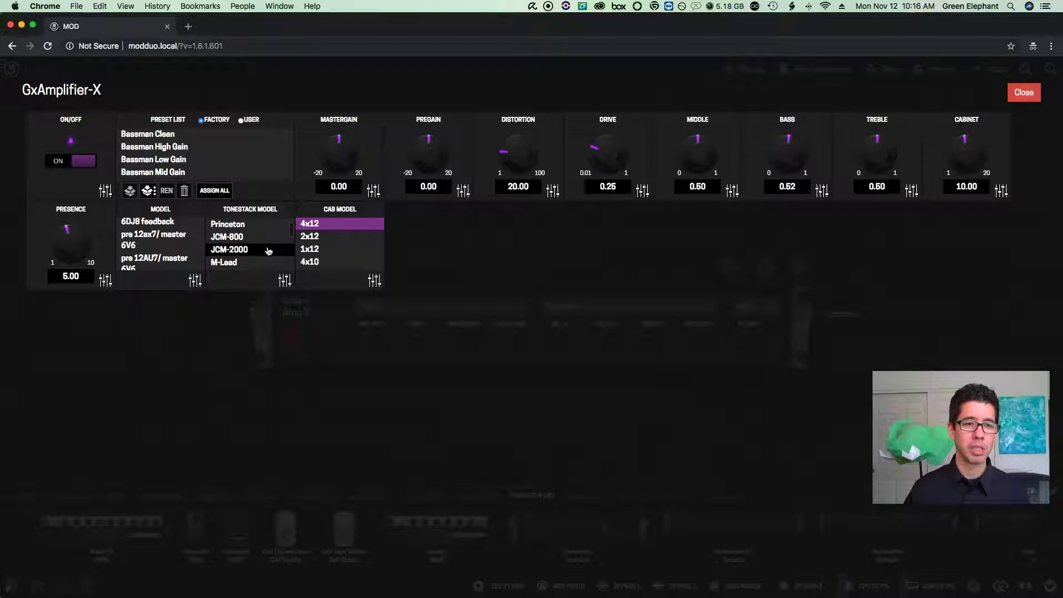
scroll(268, 252, "up", 5)
scroll(268, 252, "down", 6)
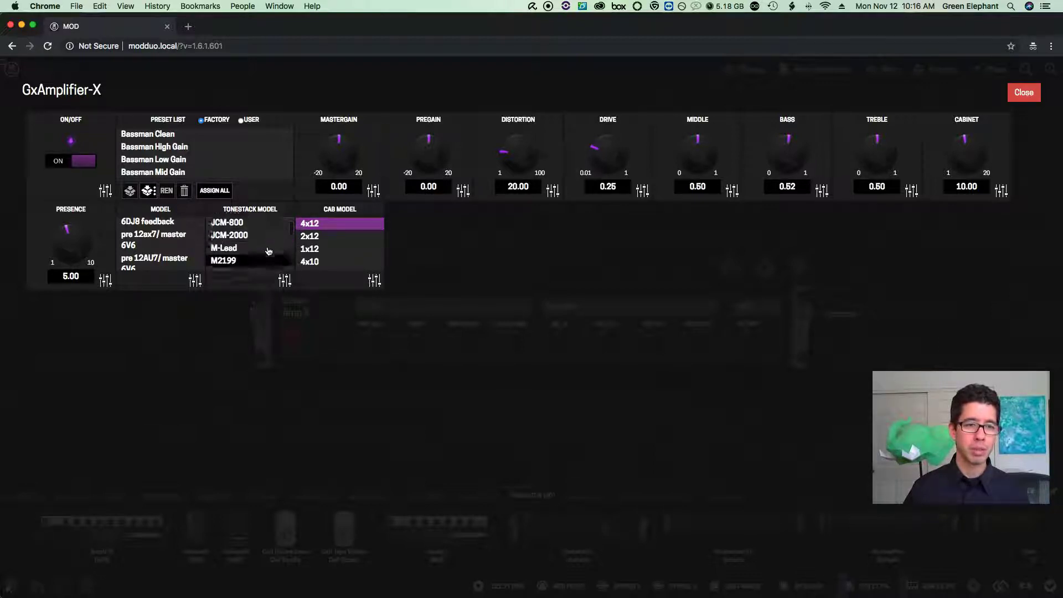
scroll(268, 252, "down", 2)
scroll(268, 252, "down", 8)
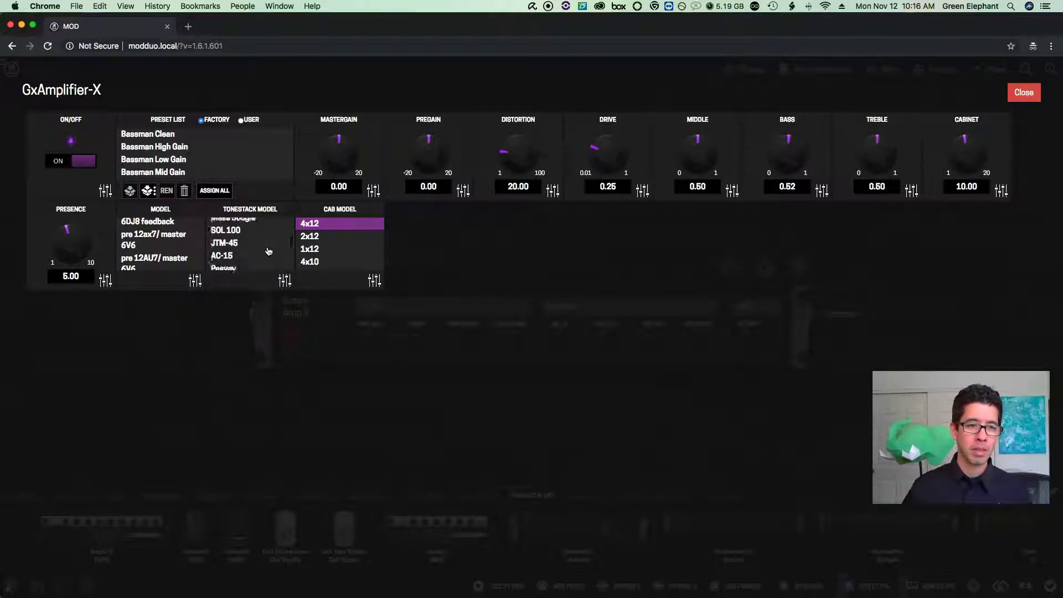
scroll(268, 252, "down", 6)
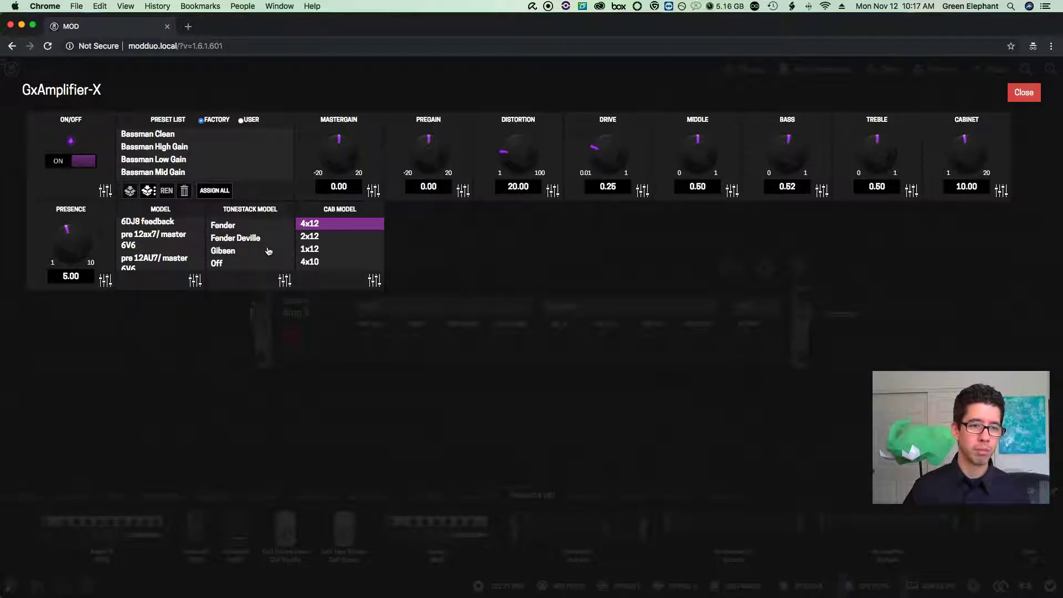
Try the Off tonestack model and restore Bassman.
left_click(238, 263)
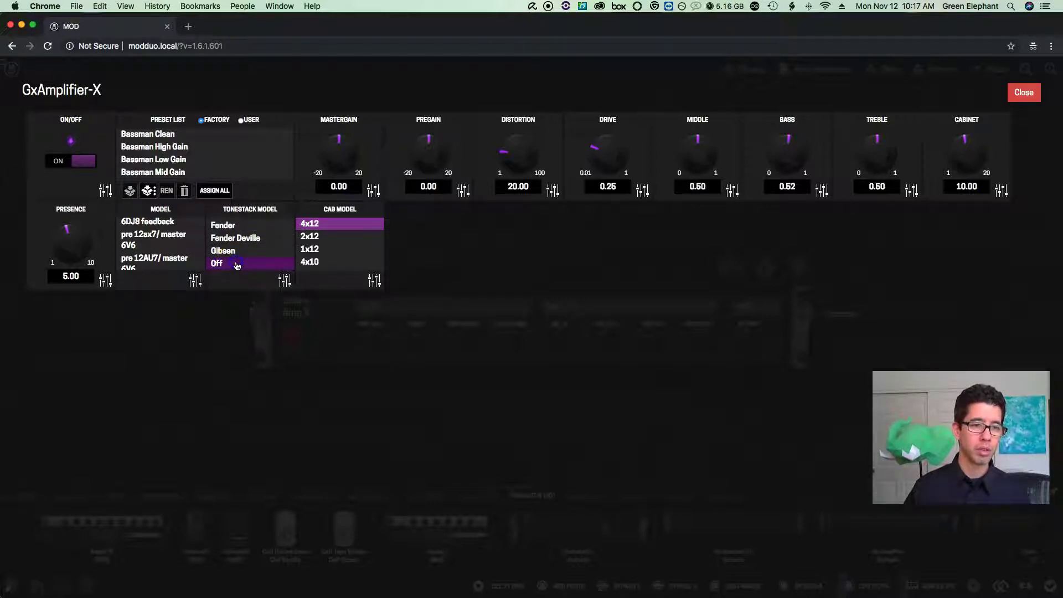
scroll(248, 260, "up", 16)
left_click(246, 238)
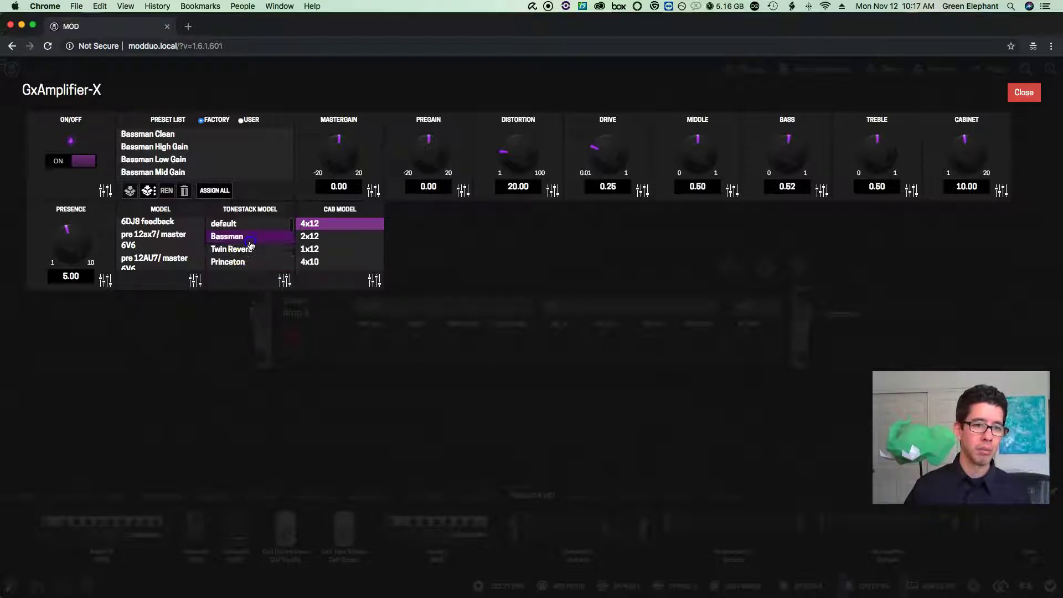
Look through the complete list of tube models in the amp's settings.
left_click(136, 238)
scroll(161, 252, "up", 10)
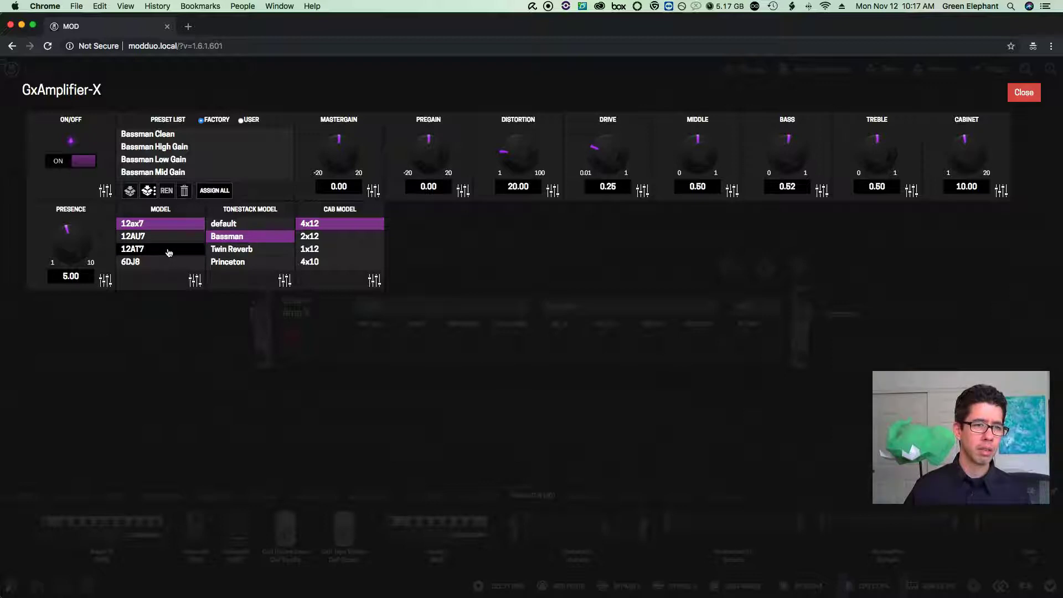
scroll(169, 252, "down", 4)
scroll(169, 252, "down", 5)
scroll(169, 252, "up", 10)
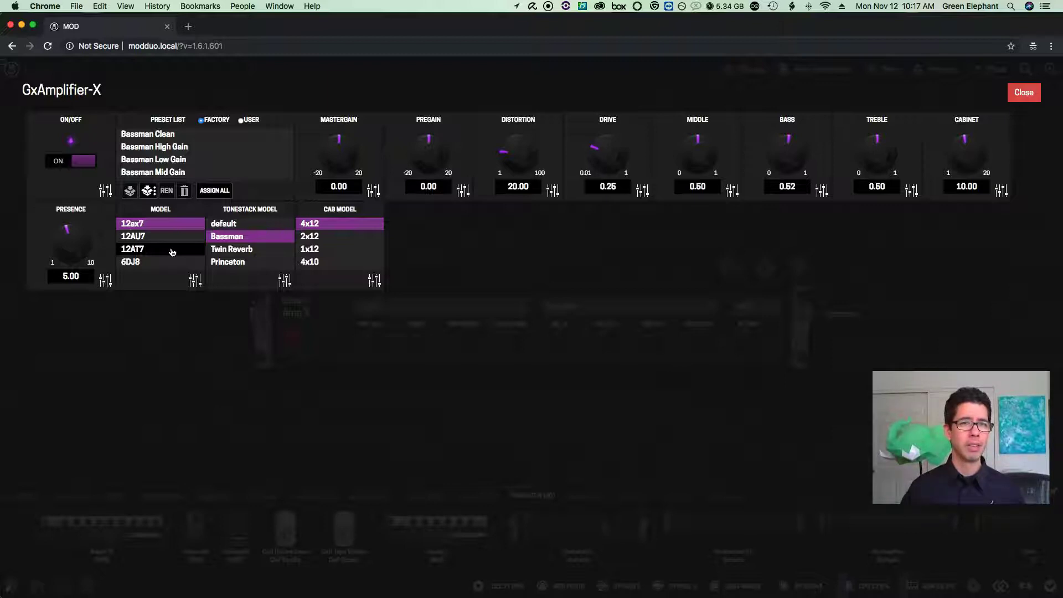
Try the 12AT7 tube model and restore 12ax7.
left_click(166, 237)
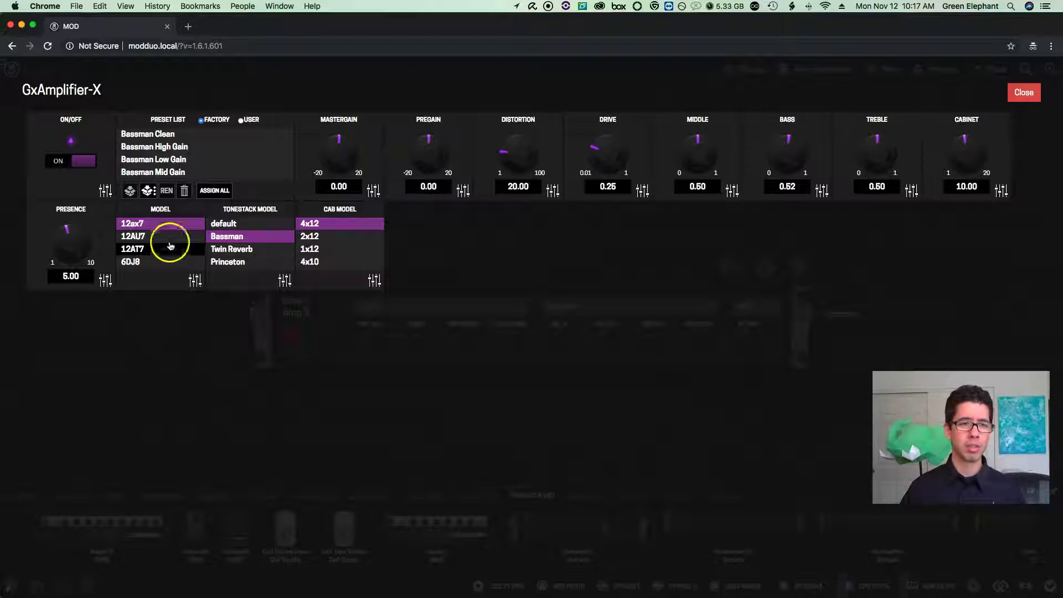
left_click(171, 250)
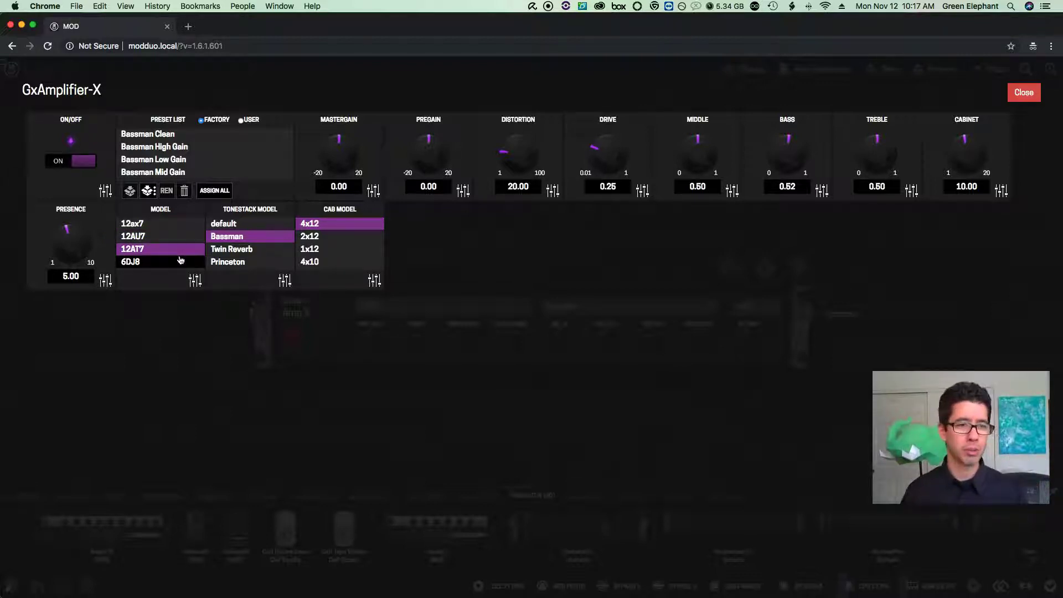
left_click(172, 225)
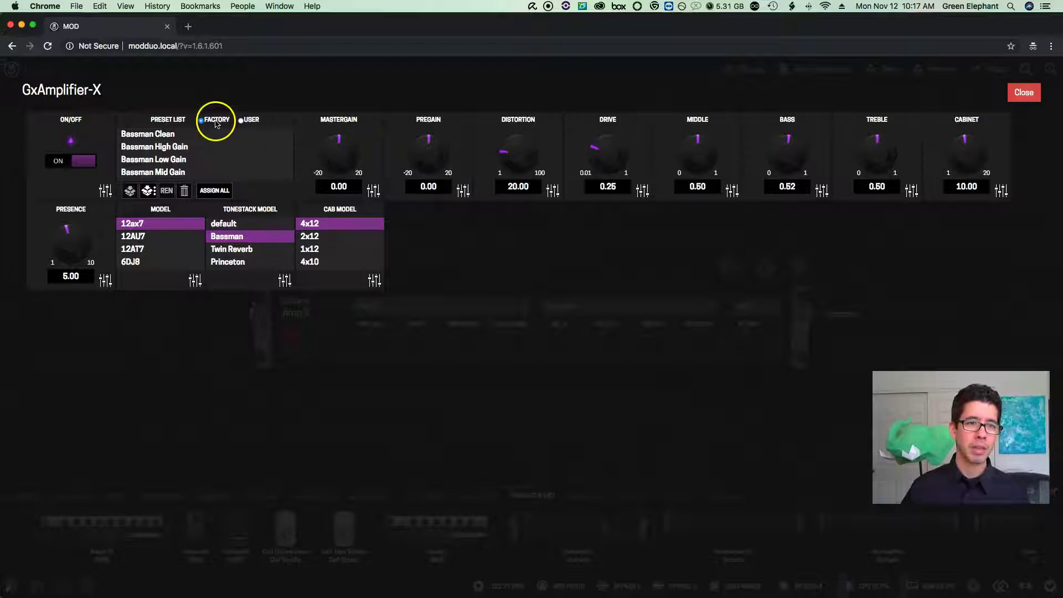
Browse the factory presets, try Bassman Clean, High Gain and Low Gain, and load Bassman Mid Gain.
scroll(219, 145, "down", 3)
scroll(225, 164, "down", 2)
scroll(225, 163, "up", 5)
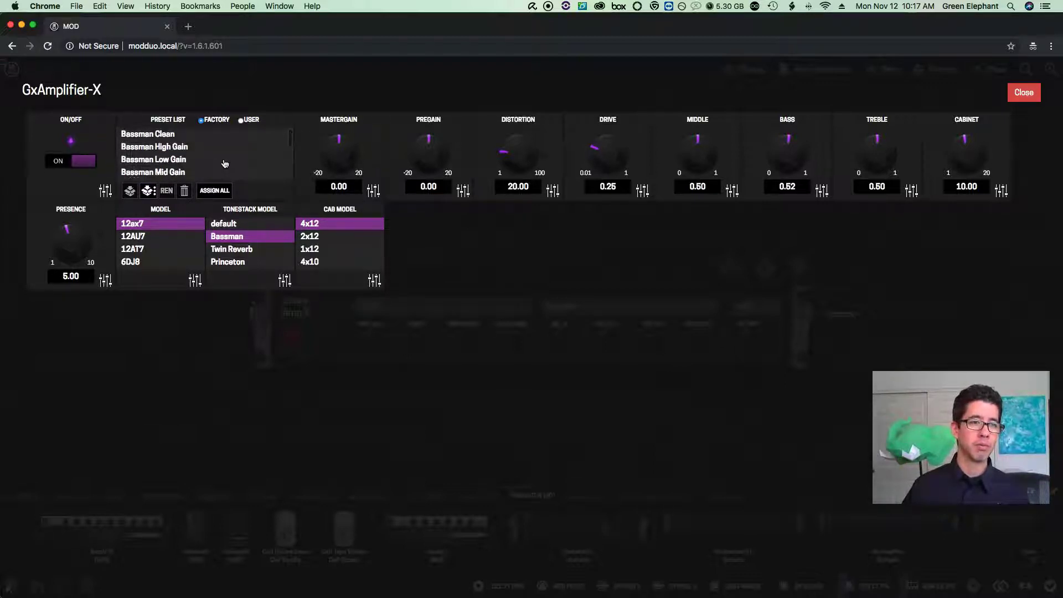
left_click(220, 137)
left_click(227, 147)
left_click(231, 159)
left_click(233, 172)
scroll(237, 176, "down", 2)
scroll(237, 176, "up", 2)
Examine the saved user presets and the preset save and rename options, and return to the factory presets.
left_click(243, 121)
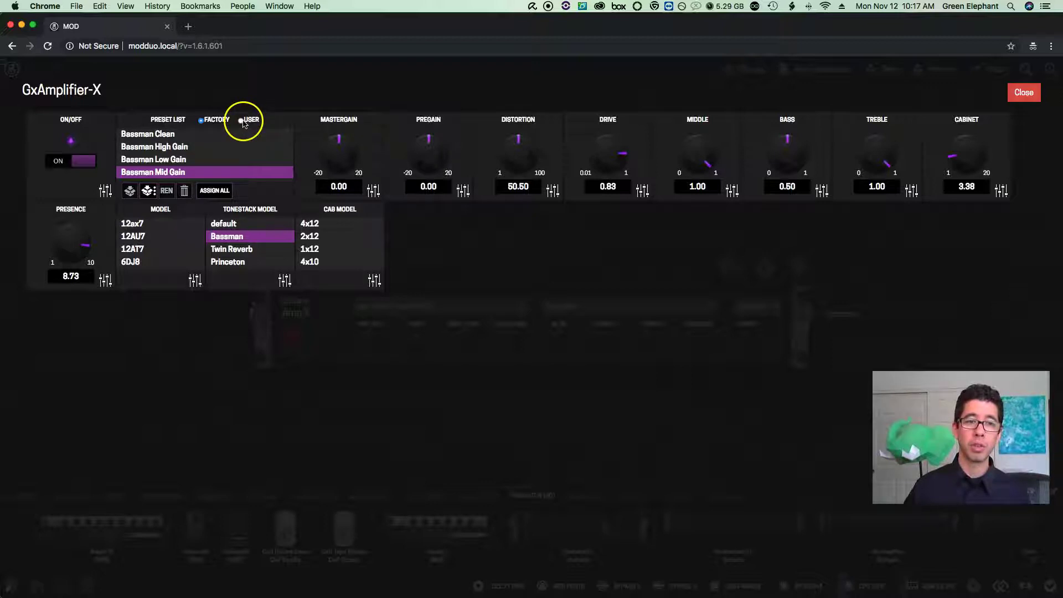
left_click(203, 174)
left_click(206, 161)
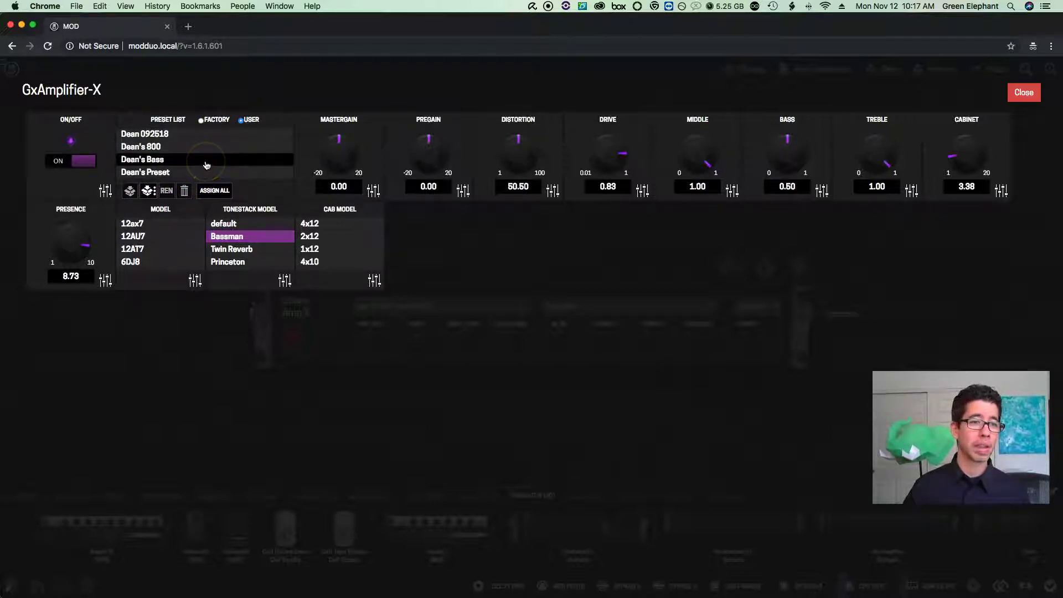
left_click(205, 161)
left_click(214, 162)
left_click(219, 172)
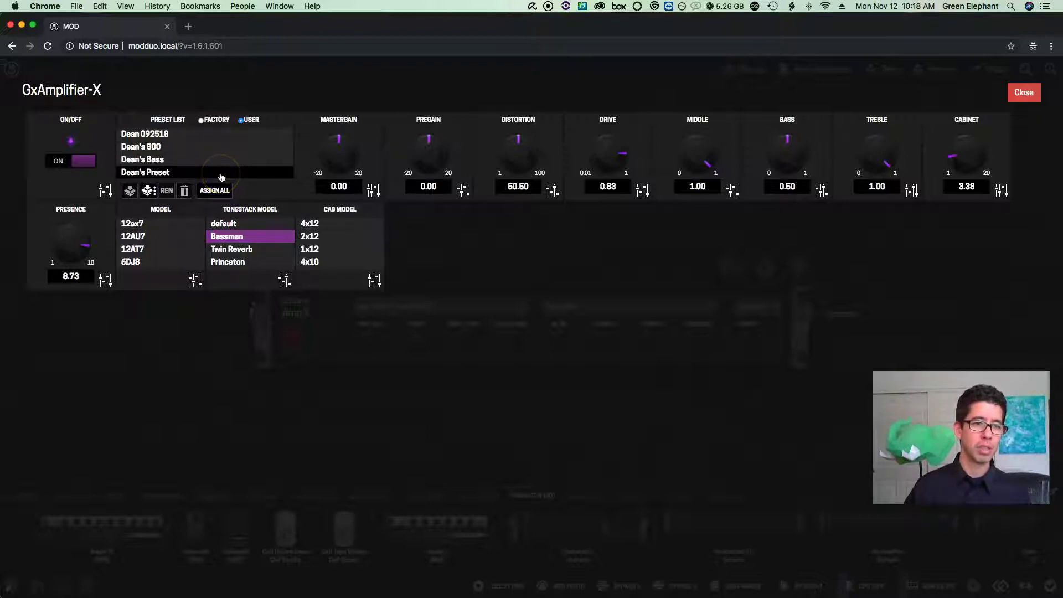
left_click(208, 155)
left_click(200, 136)
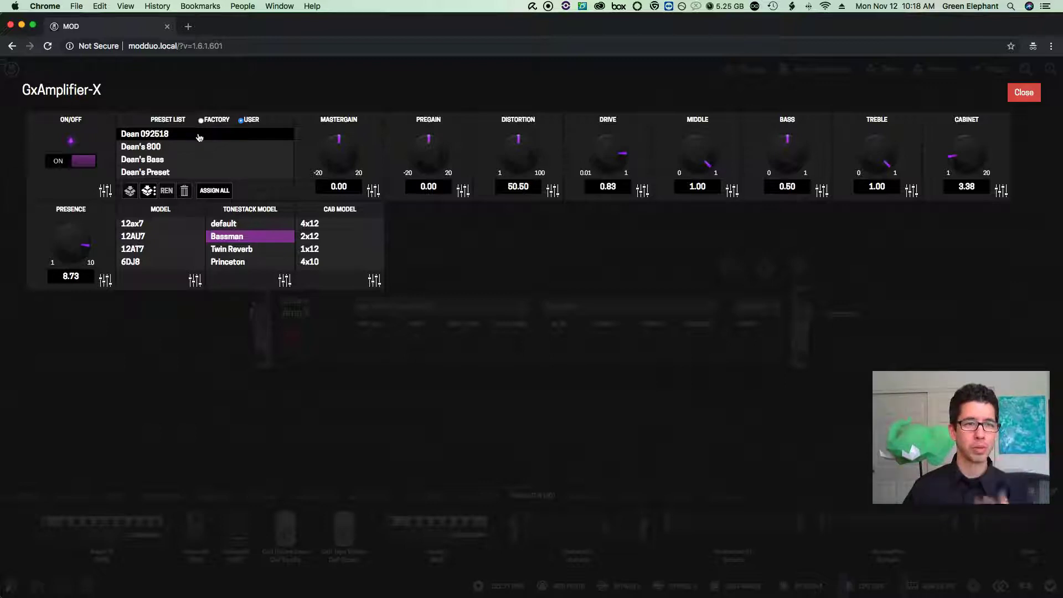
left_click(153, 142)
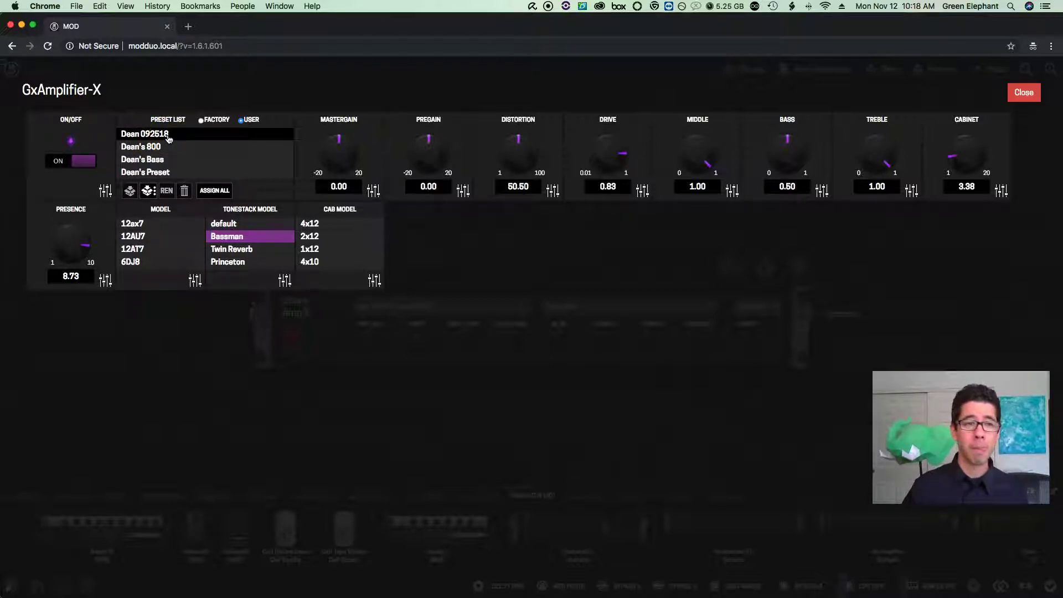
left_click(195, 160)
left_click(182, 172)
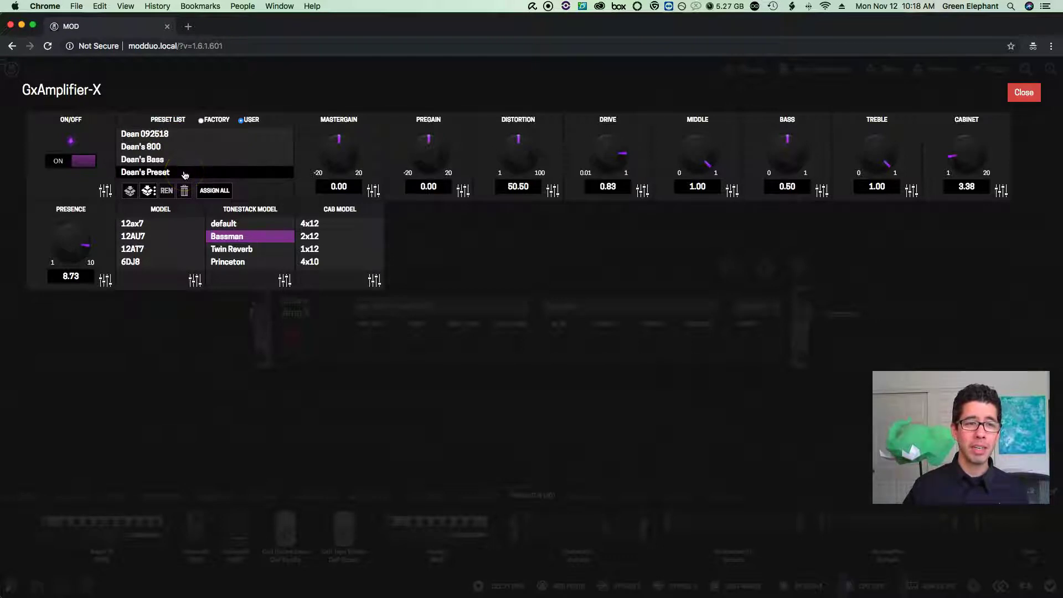
left_click(149, 192)
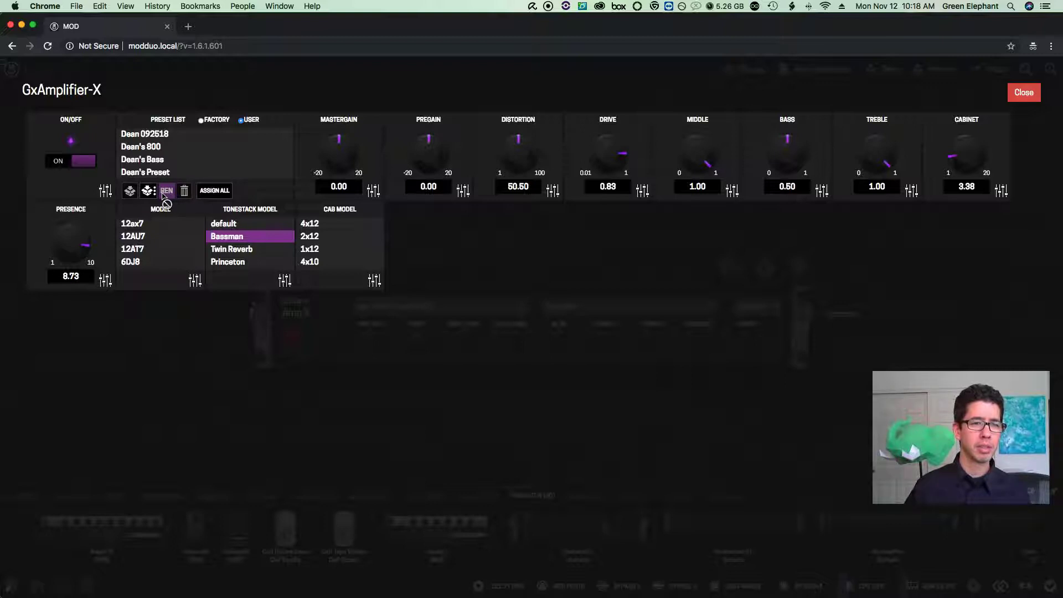
left_click(201, 121)
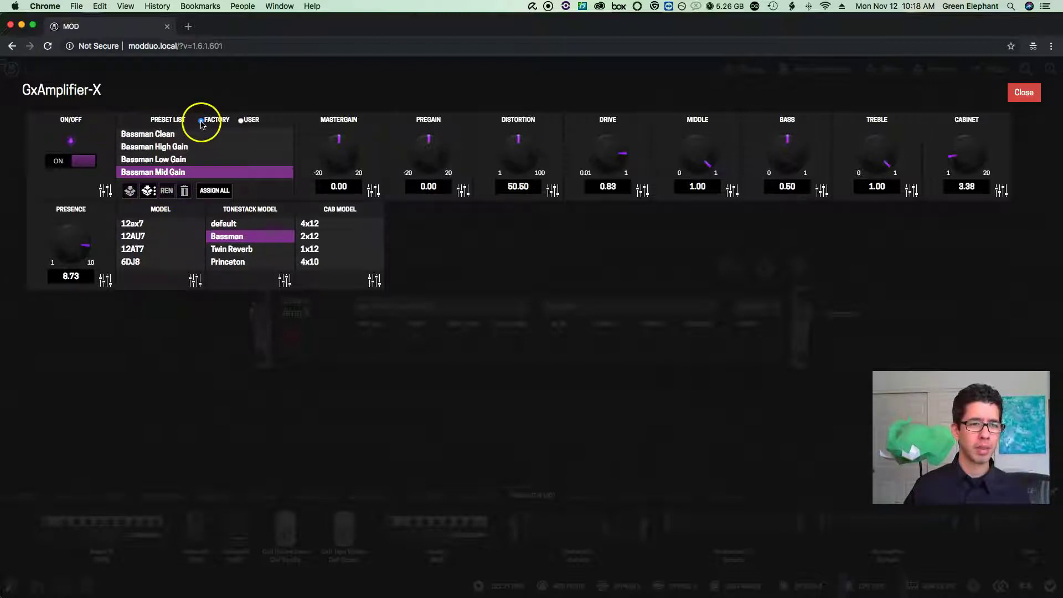
Review the actuators available for assigning all the amp's presets and close the assignment without saving.
left_click(220, 193)
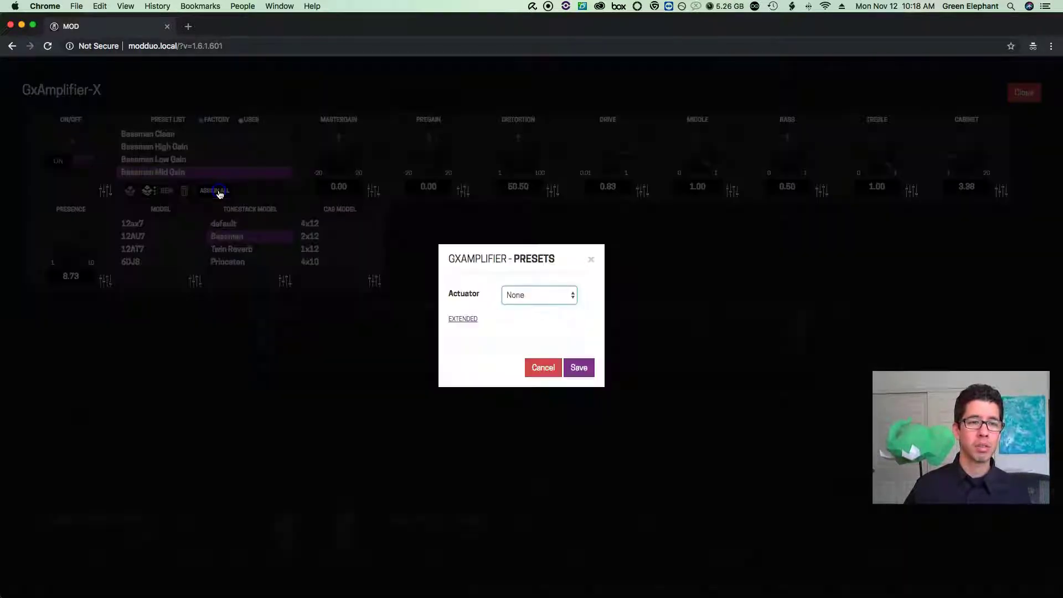
left_click(567, 298)
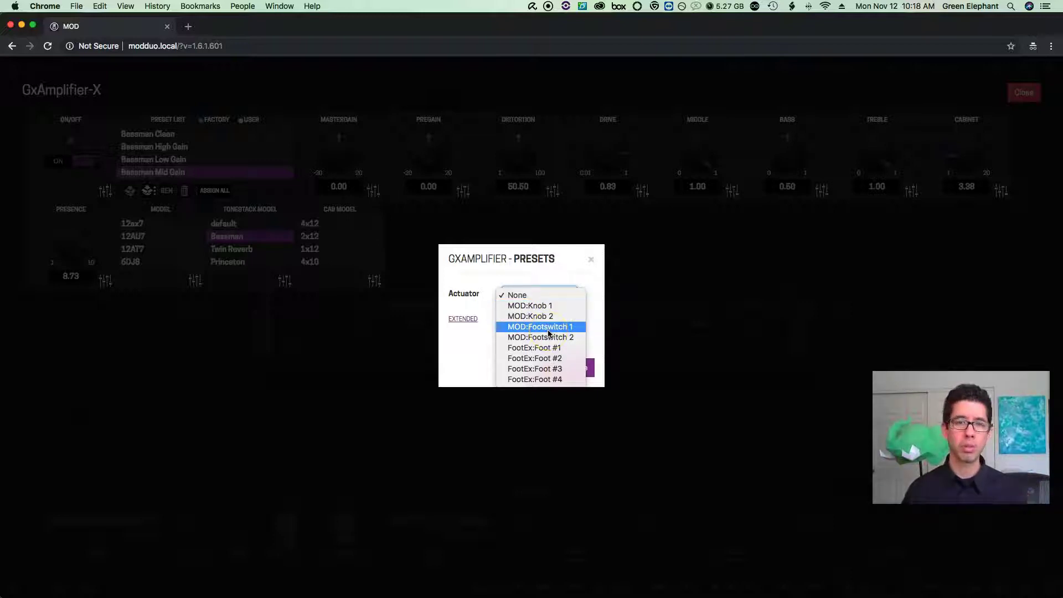
left_click(592, 261)
left_click(592, 262)
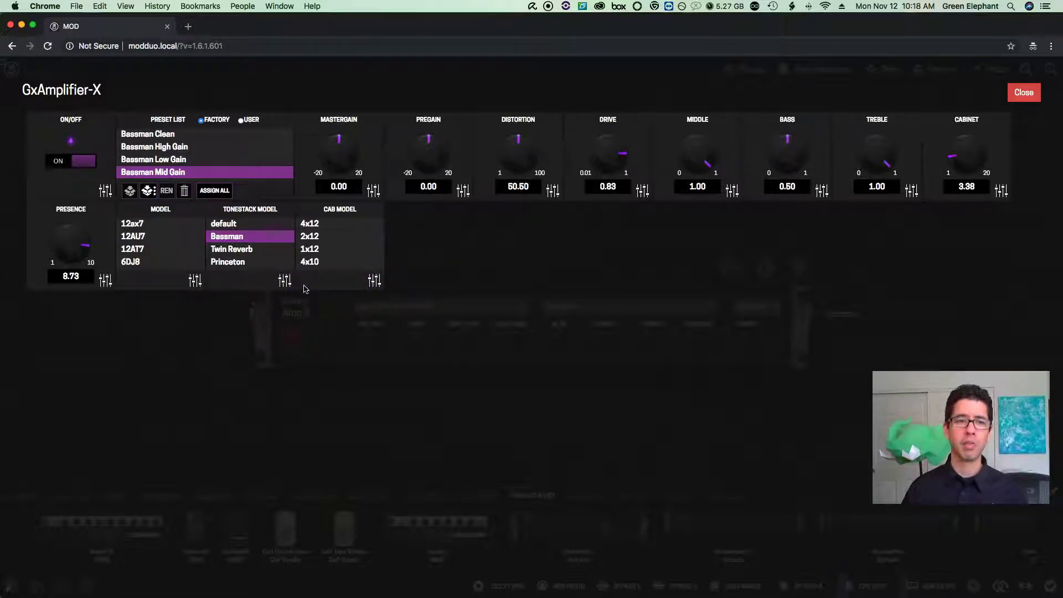
Check the actuator assignment of the amp's Model parameter and close it without assigning anything.
left_click(286, 281)
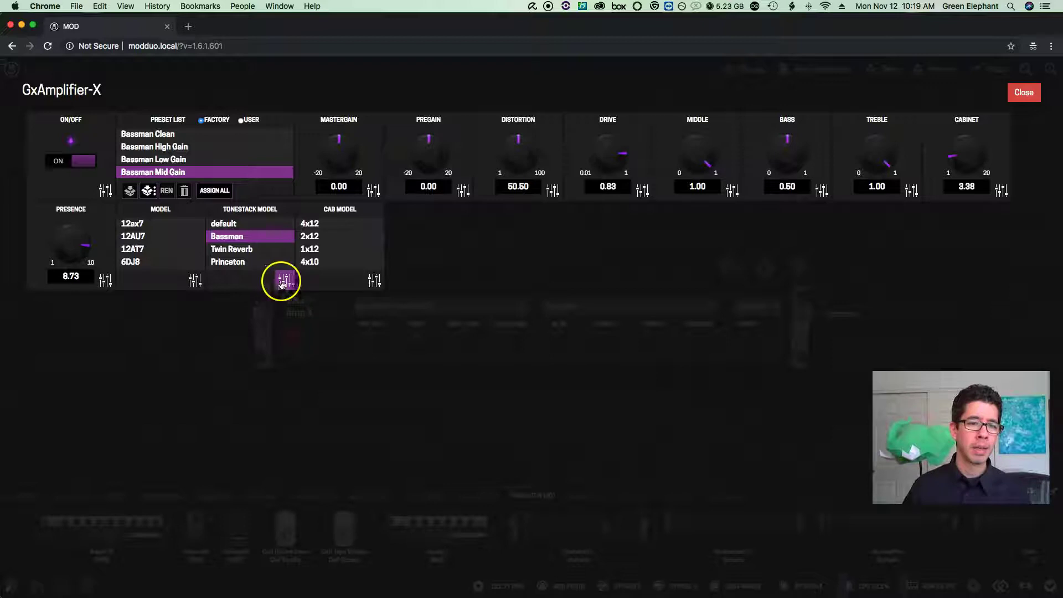
left_click(202, 283)
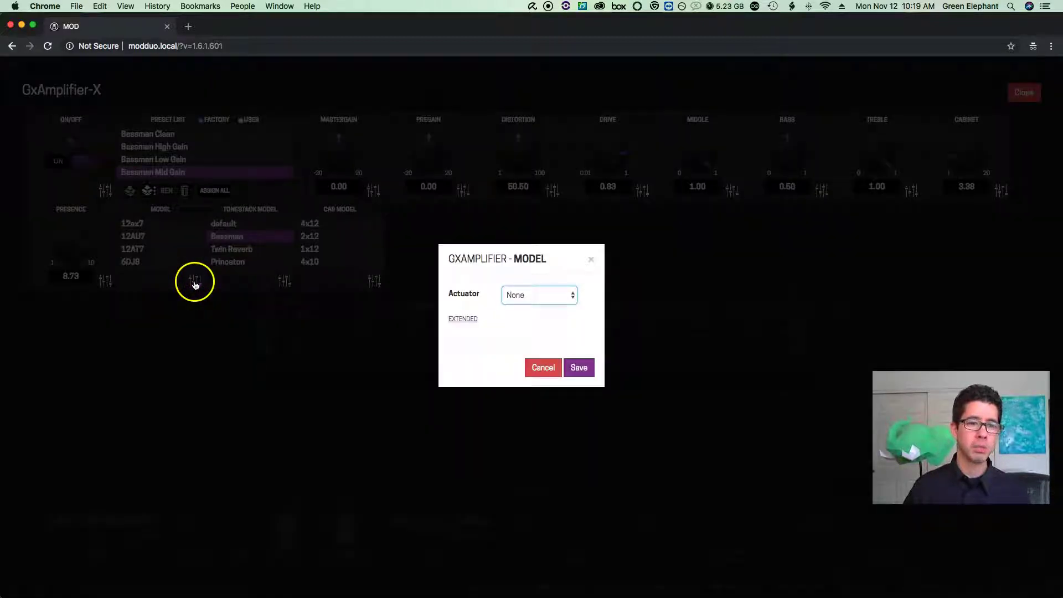
left_click(591, 259)
Assign the amp's MasterGain parameter to the MOD:Knob 1 actuator and save the assignment.
left_click(552, 191)
left_click(461, 189)
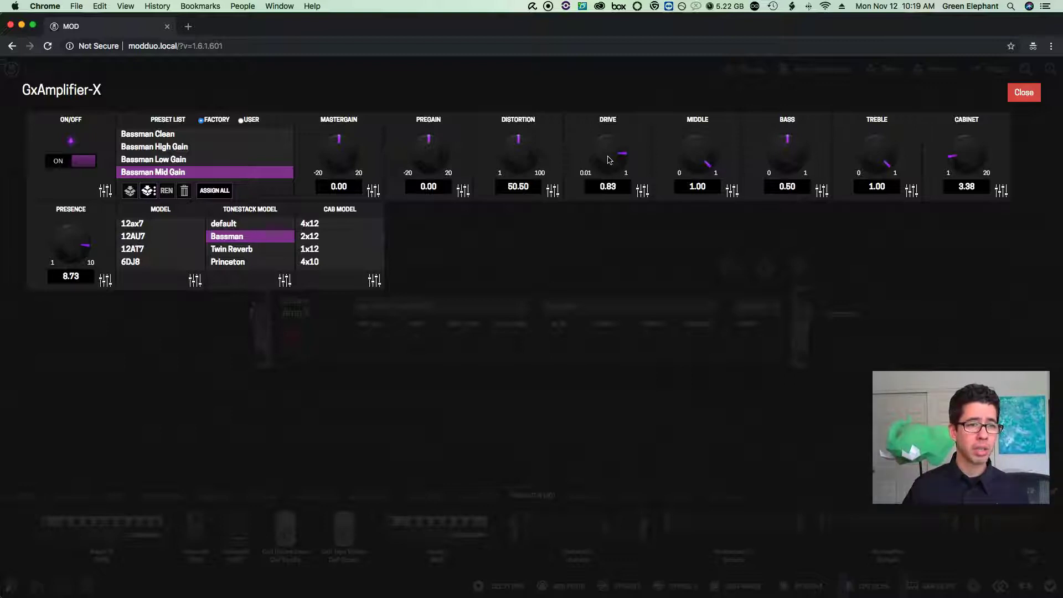
left_click(377, 191)
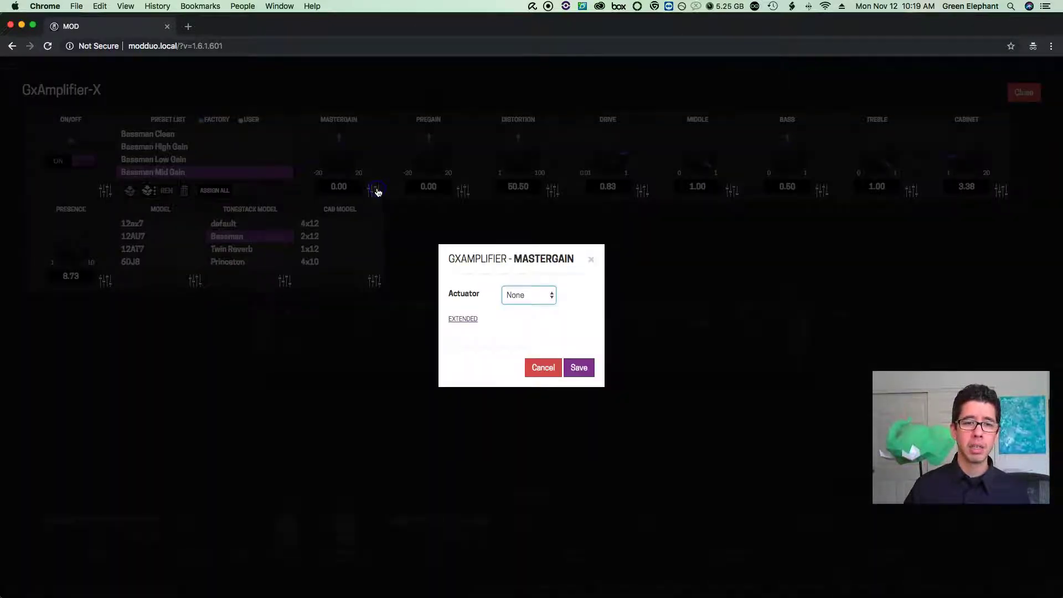
left_click(540, 298)
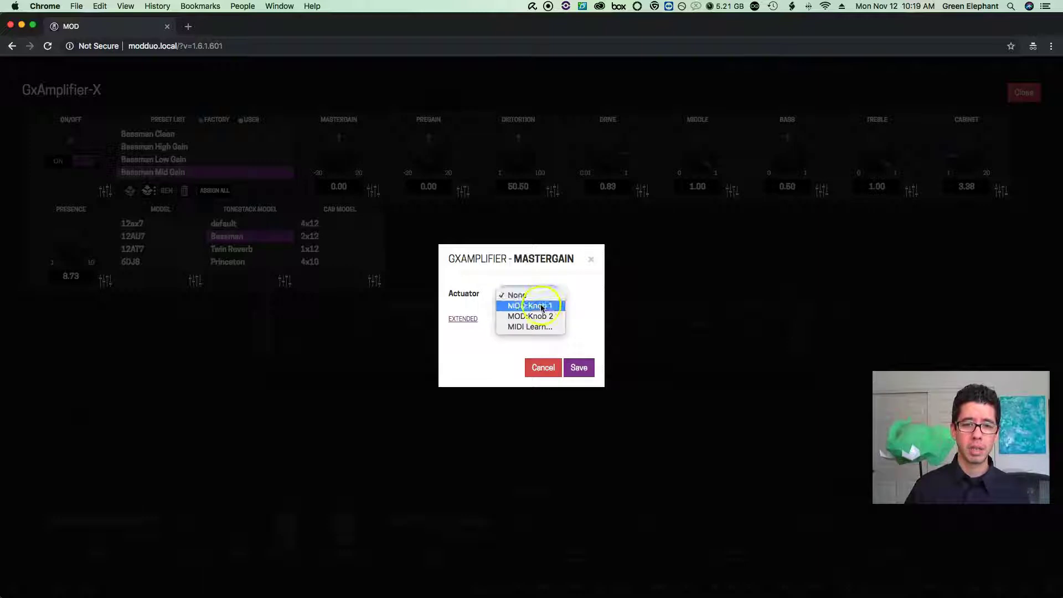
left_click(543, 307)
left_click(584, 370)
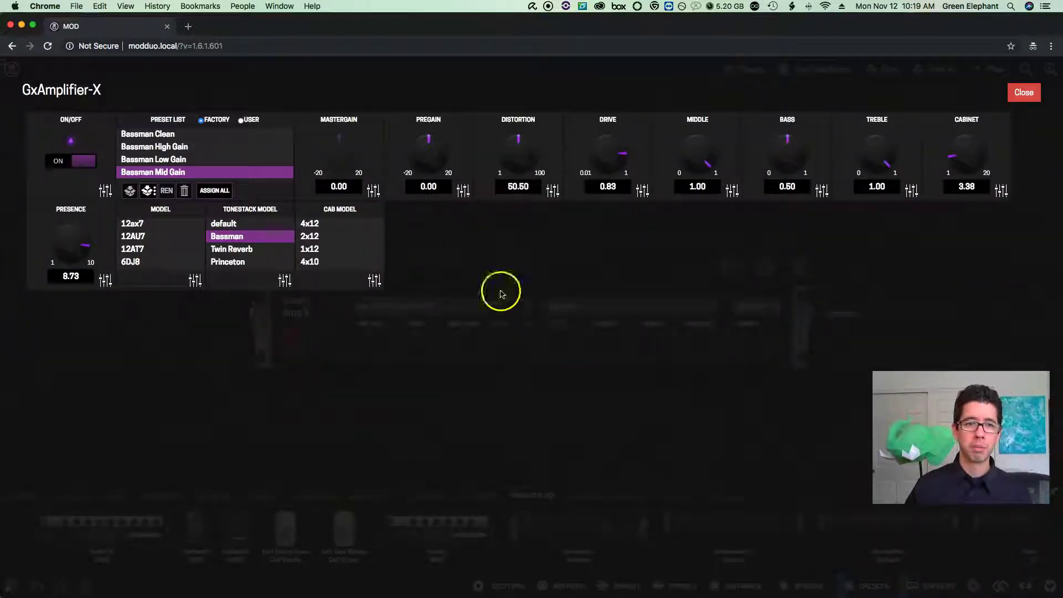
Examine the extended label, range and sensitivity options of the MasterGain assignment and close it without changes.
left_click(374, 190)
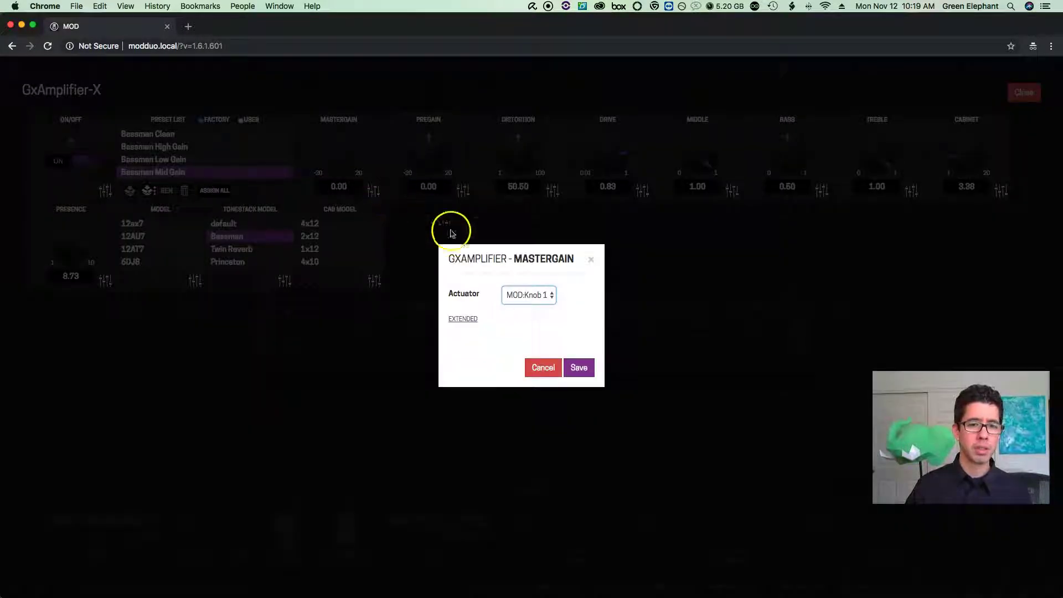
left_click(463, 319)
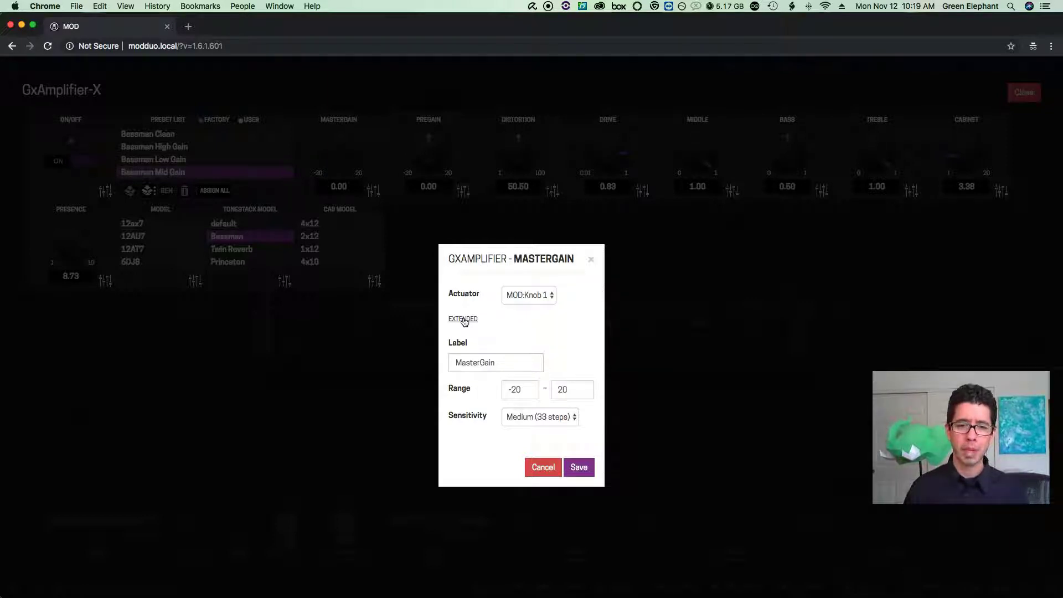
left_click(489, 320)
left_click(471, 318)
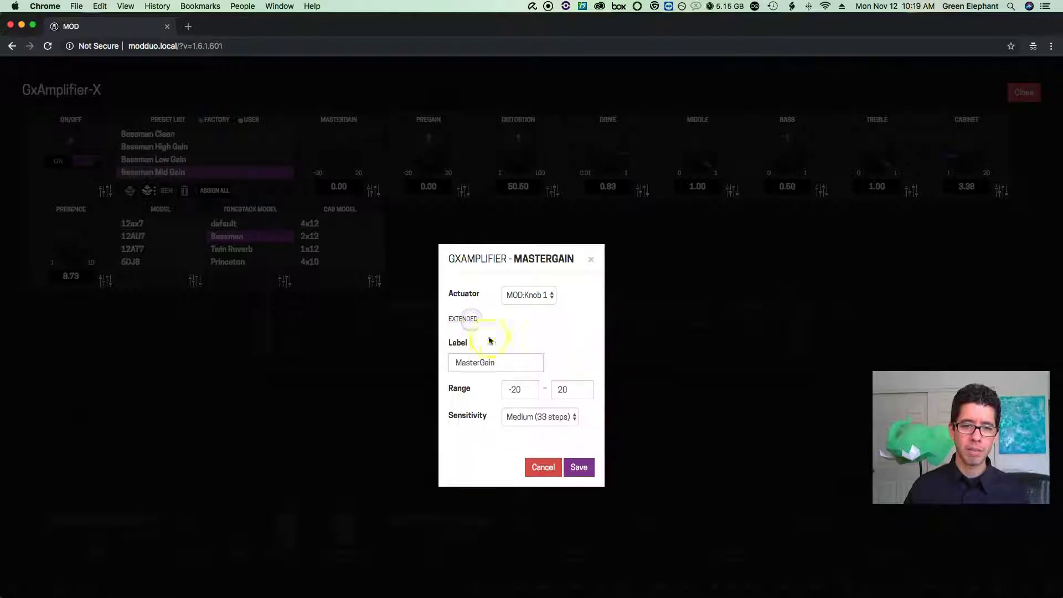
left_click_drag(513, 363, 431, 365)
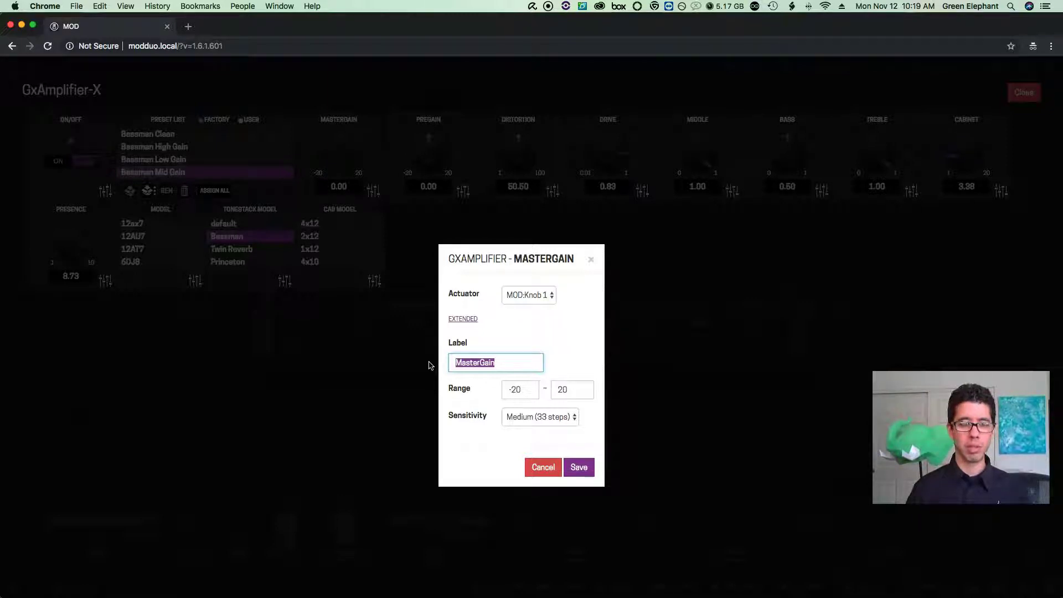
double_click(533, 395)
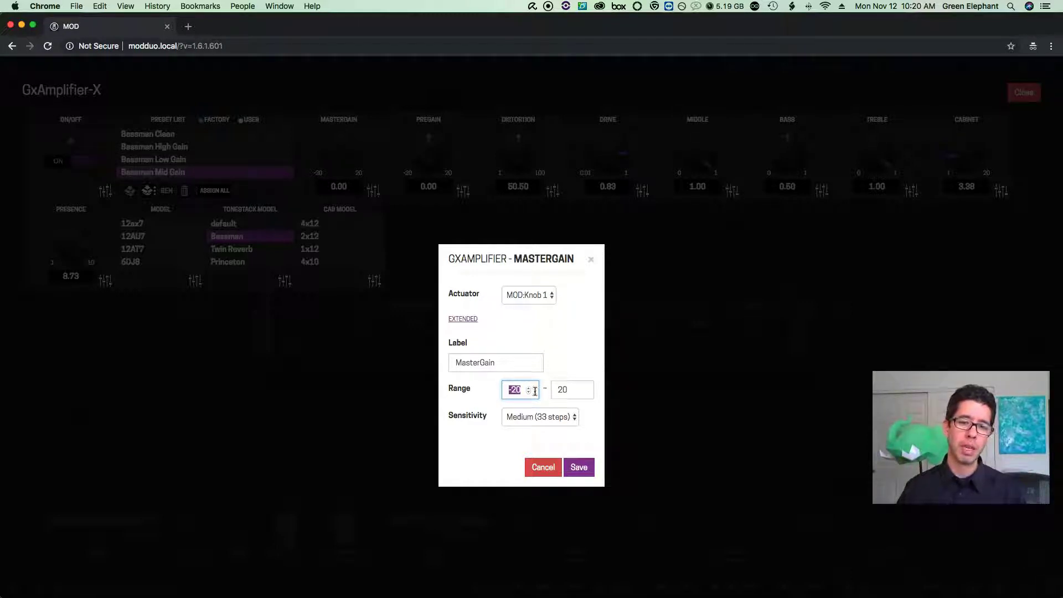
left_click(568, 418)
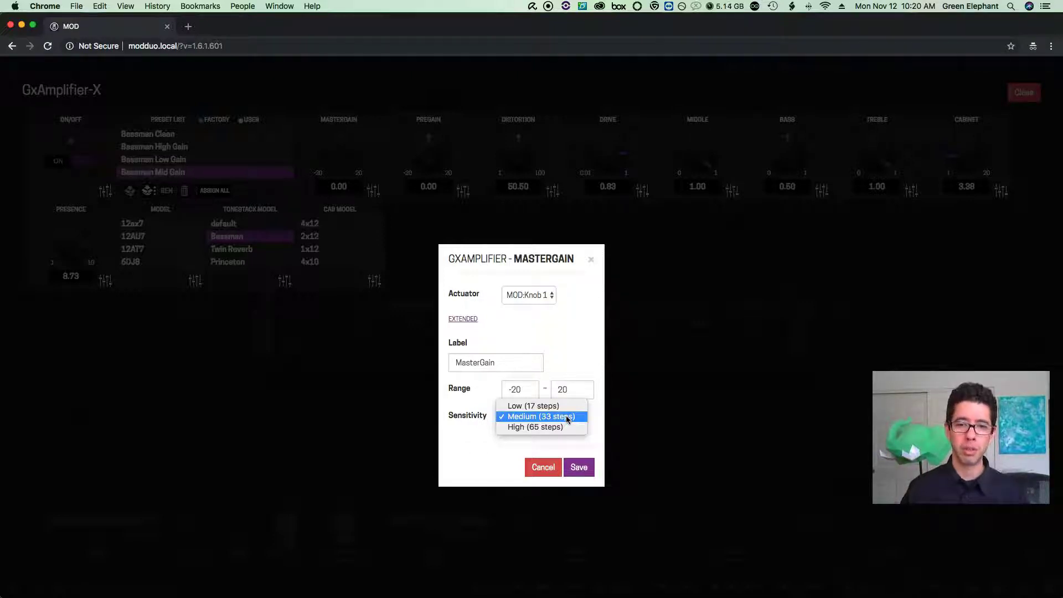
left_click(567, 420)
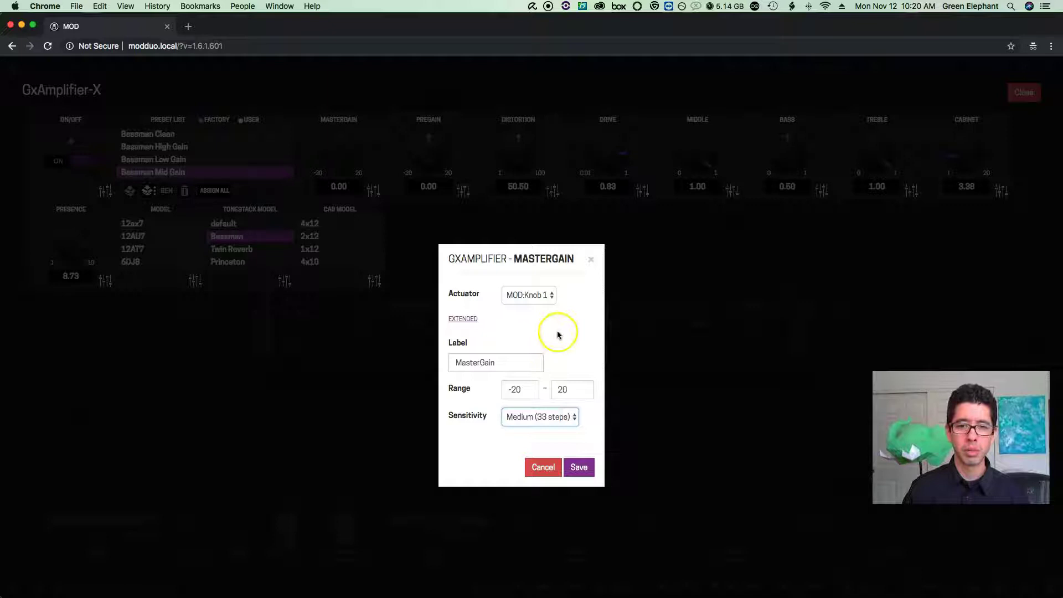
left_click(591, 260)
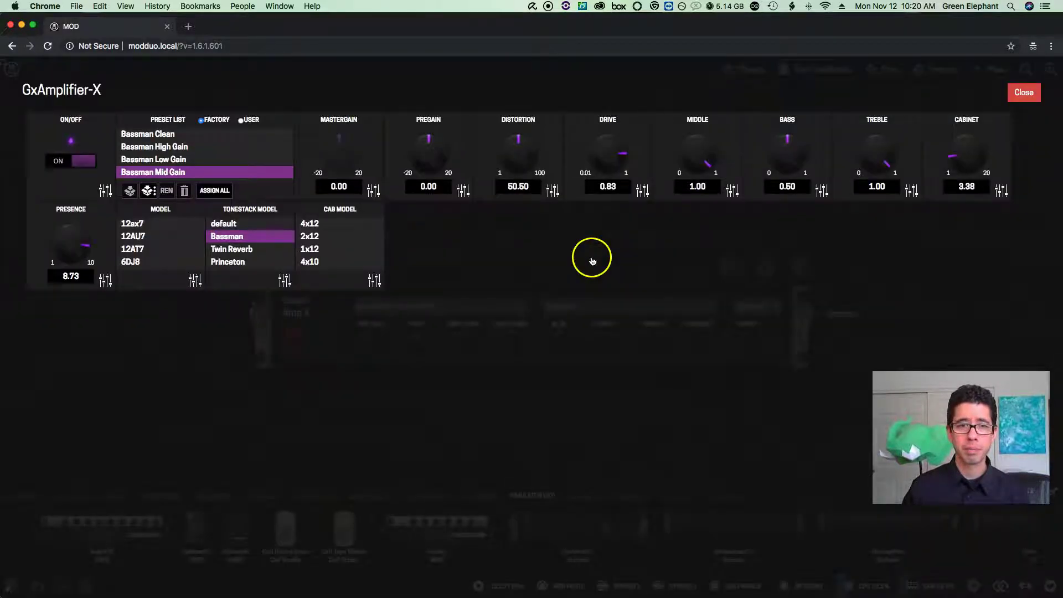
Remove the MasterGain assignment by setting its actuator to None and save.
left_click(373, 190)
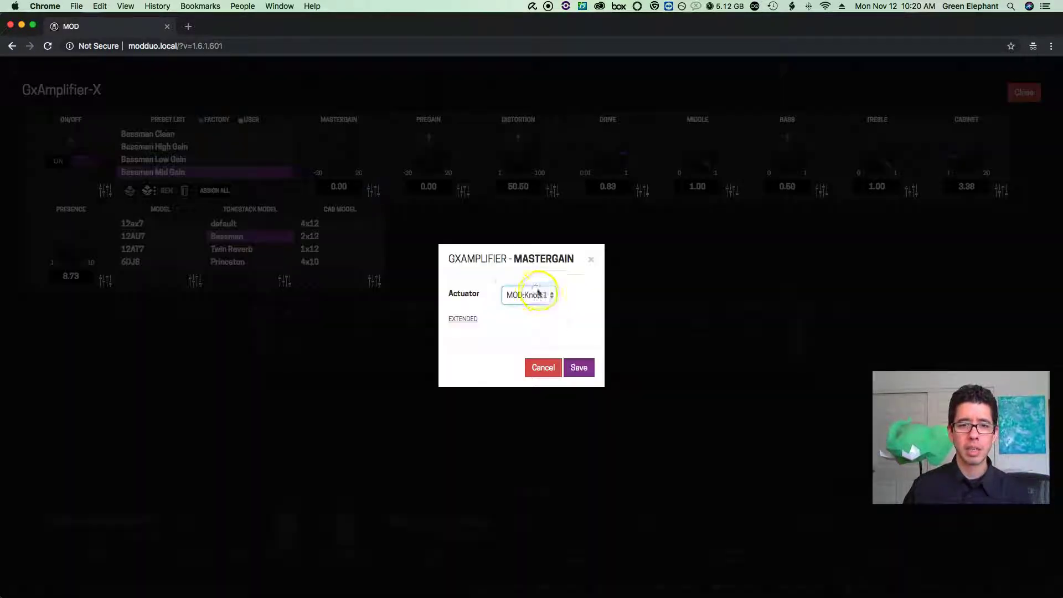
left_click(536, 294)
left_click(532, 284)
left_click(576, 366)
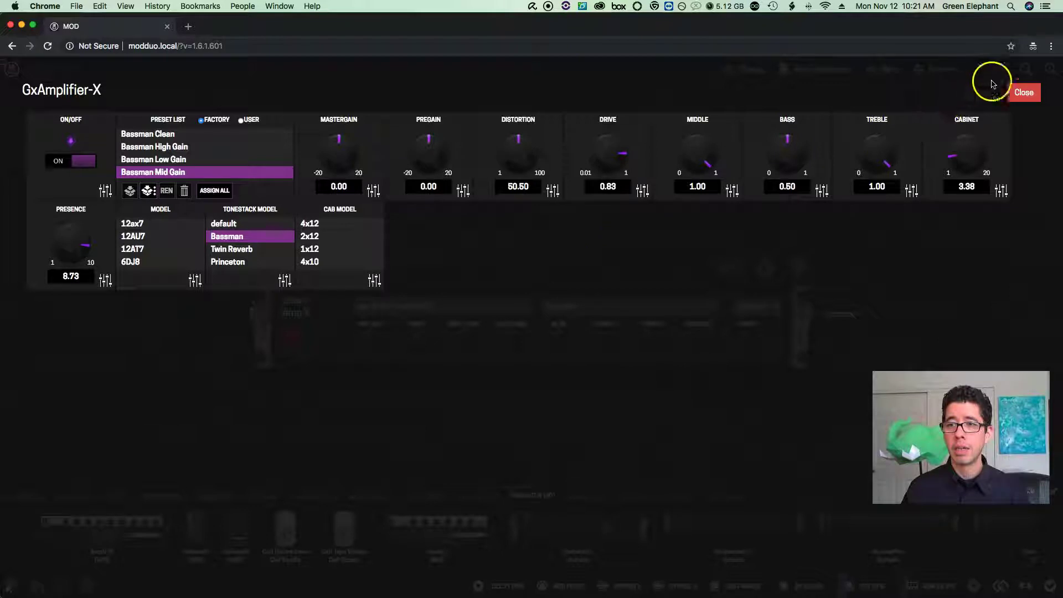
Close the amp's settings and set its cabinet model to 4x12 on the pedalboard.
left_click(1022, 93)
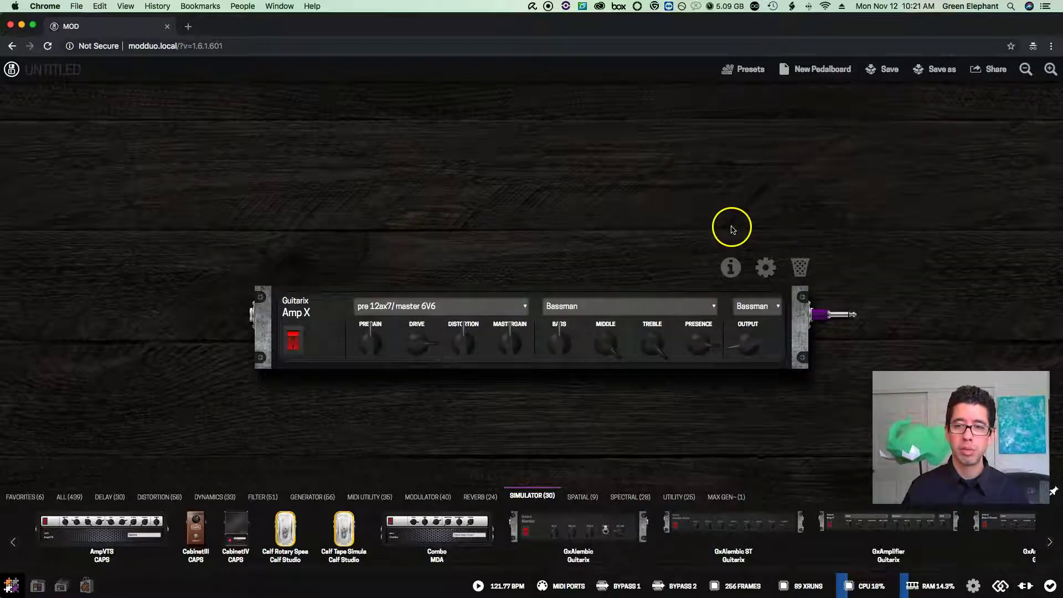
left_click(773, 311)
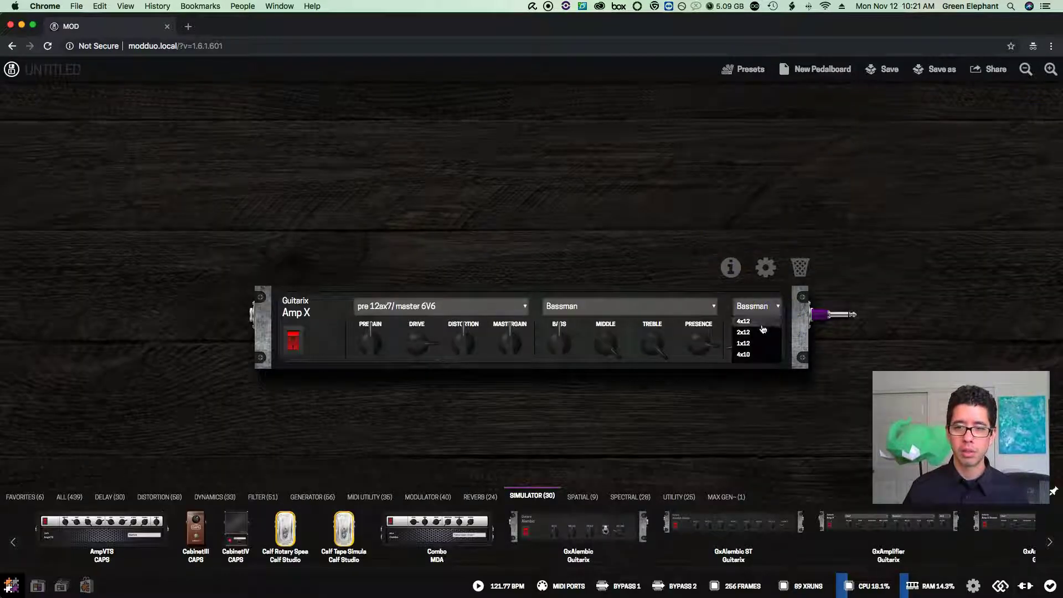
left_click(763, 323)
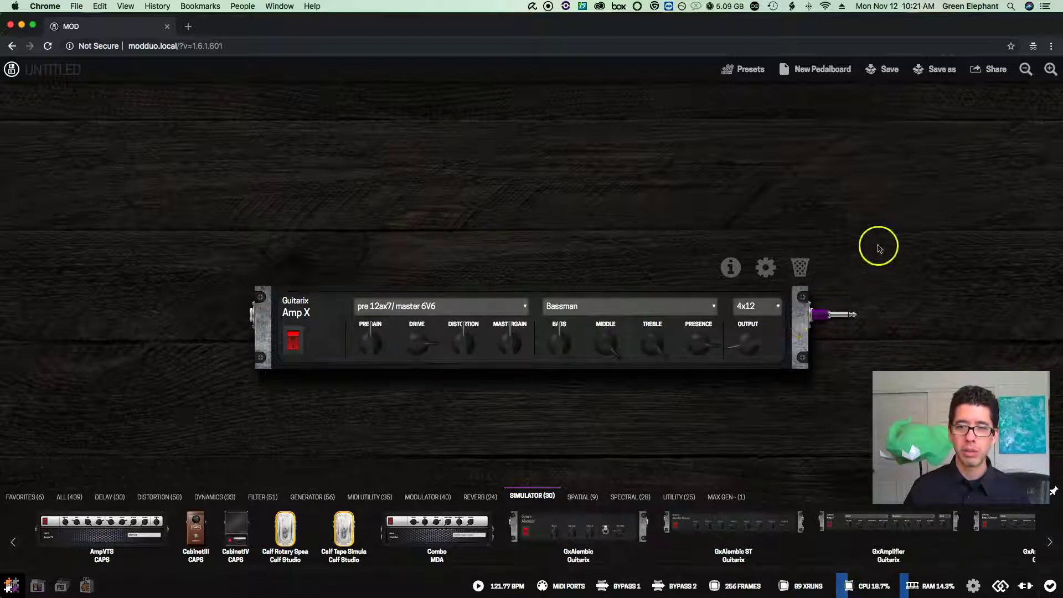
Try connecting the amp's output to both inputs of the stereo gain pedal, and remove those cables again.
scroll(875, 246, "down", 3)
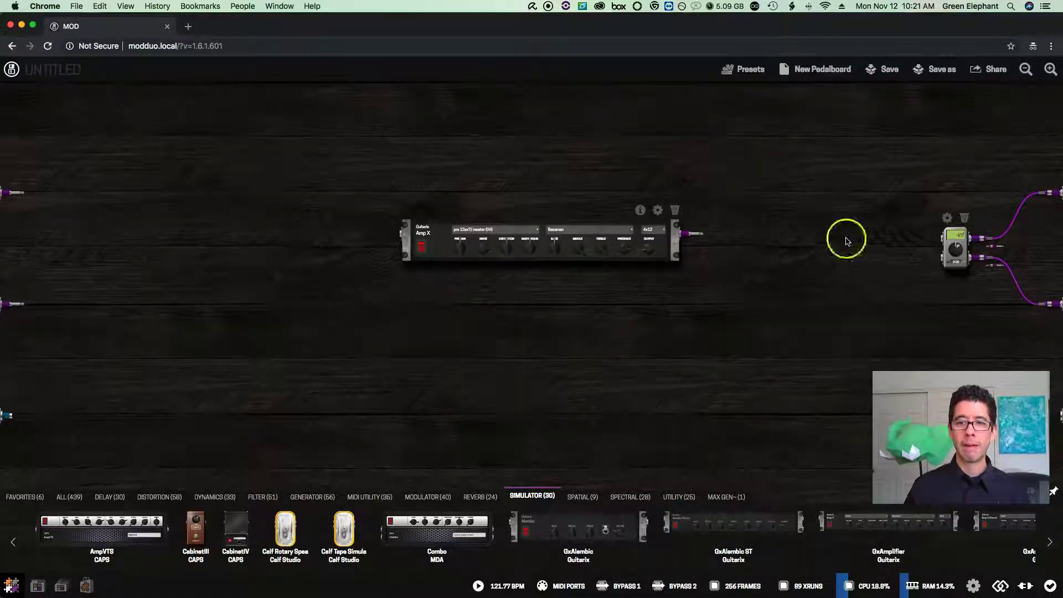
left_click_drag(690, 236, 931, 257)
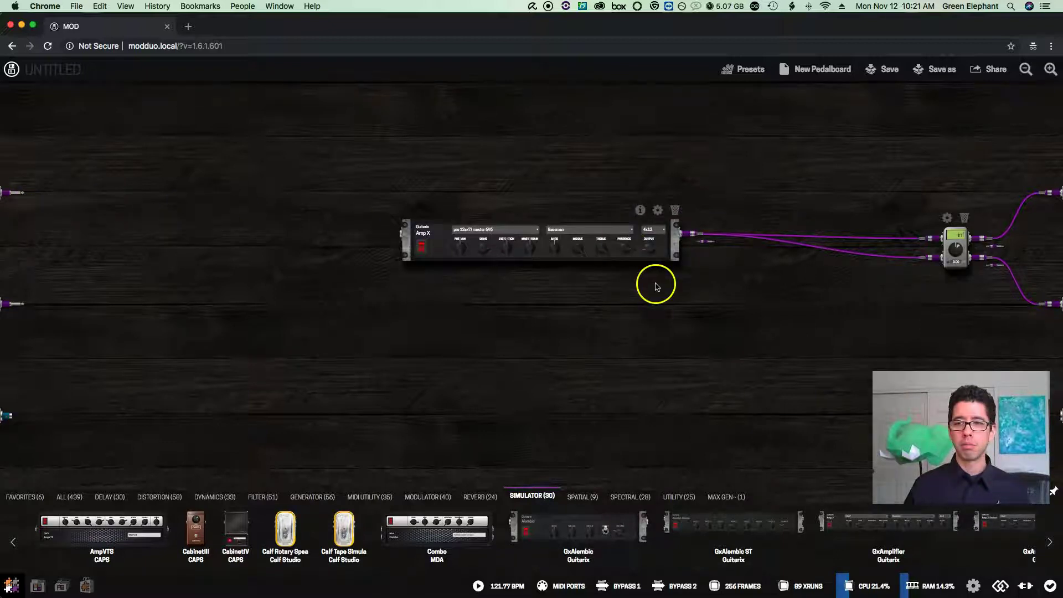
mouse_move(928, 238)
left_mouse_down()
mouse_move(933, 268)
mouse_move(857, 247)
mouse_move(713, 247)
mouse_move(666, 235)
mouse_move(820, 219)
mouse_move(851, 228)
mouse_move(787, 203)
mouse_move(695, 235)
mouse_move(822, 206)
mouse_move(925, 254)
left_mouse_up()
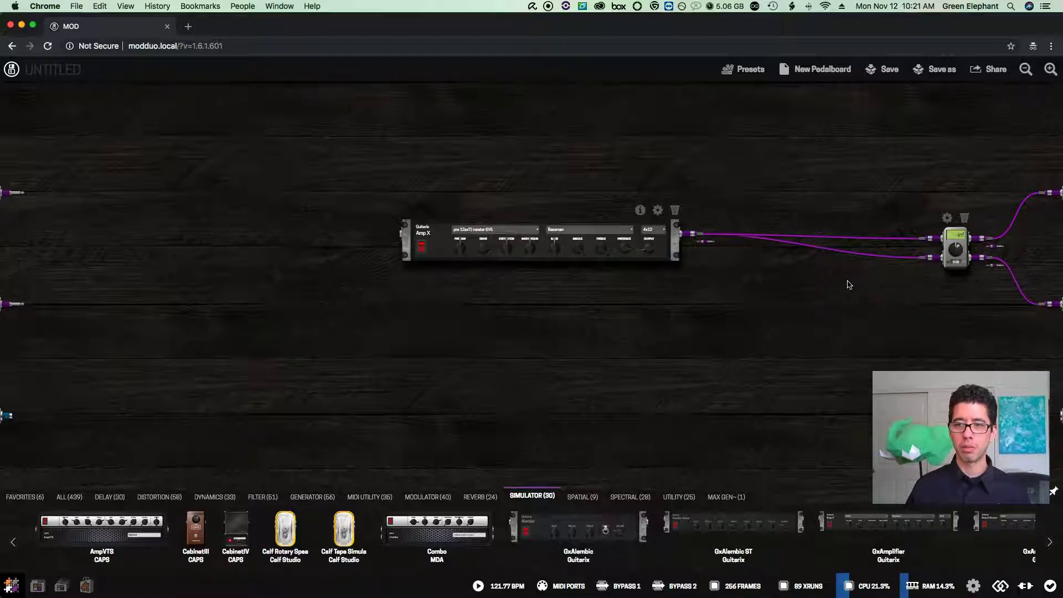
left_click_drag(931, 238, 637, 231)
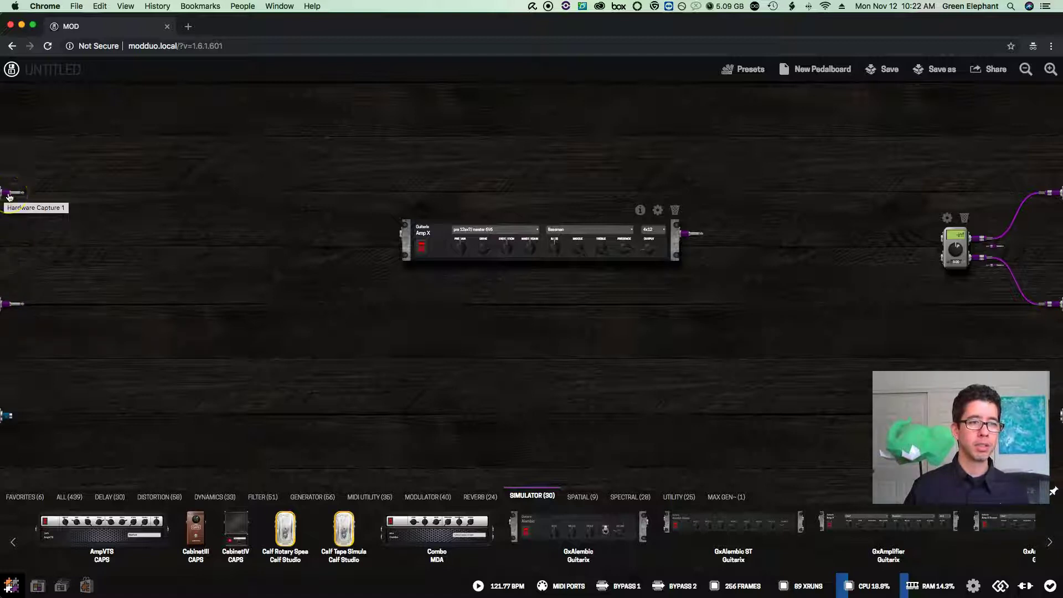
Check the pedalboard's hardware ports: the audio capture and MIDI inputs, and the playback and MIDI outputs.
left_click_drag(9, 198, 176, 171)
left_click_drag(12, 304, 111, 275)
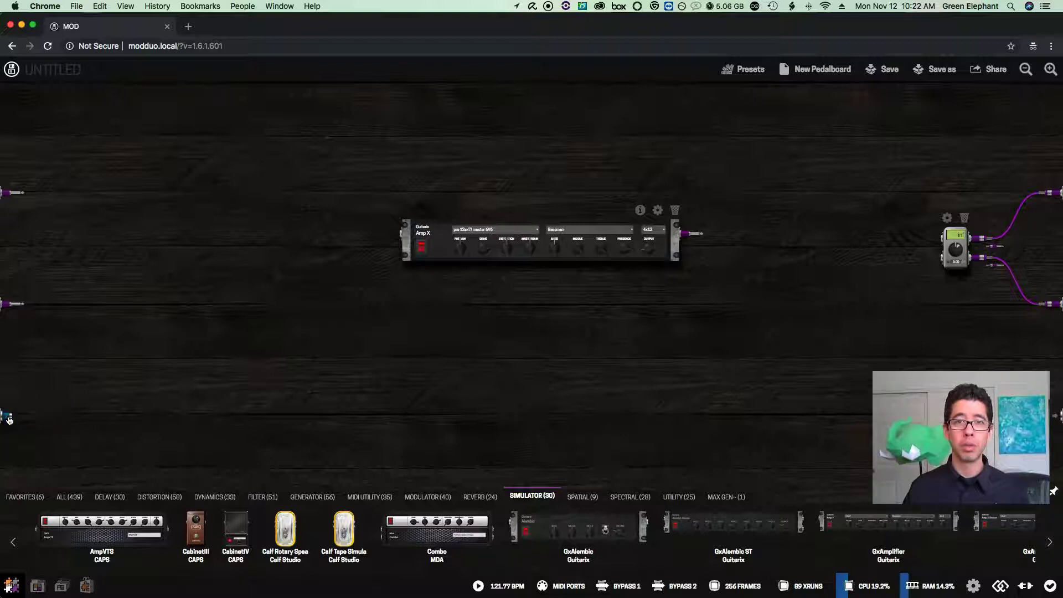
left_click_drag(9, 419, 351, 391)
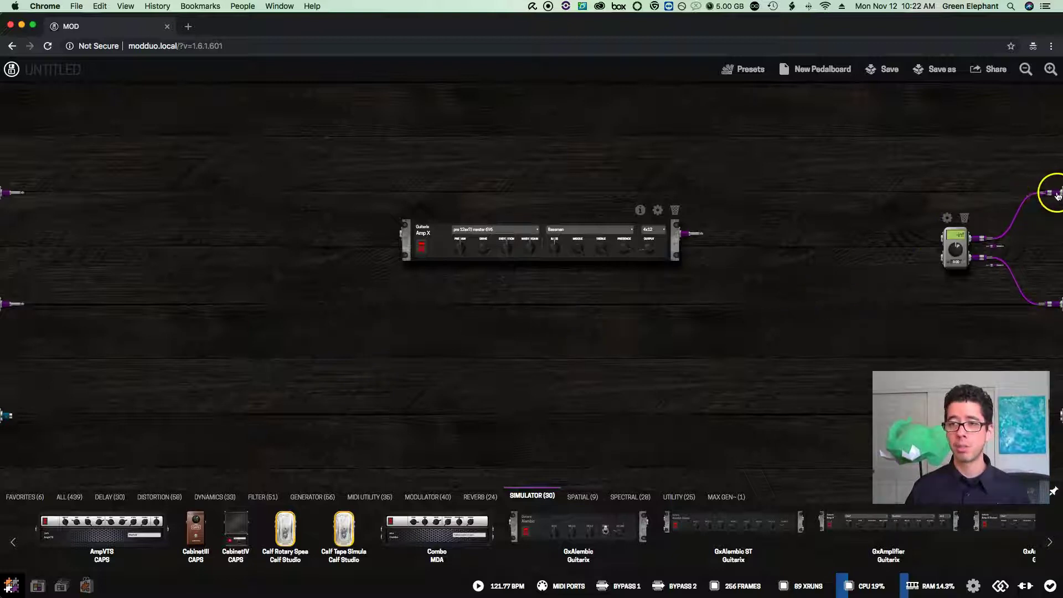
left_click_drag(1052, 193, 1052, 306)
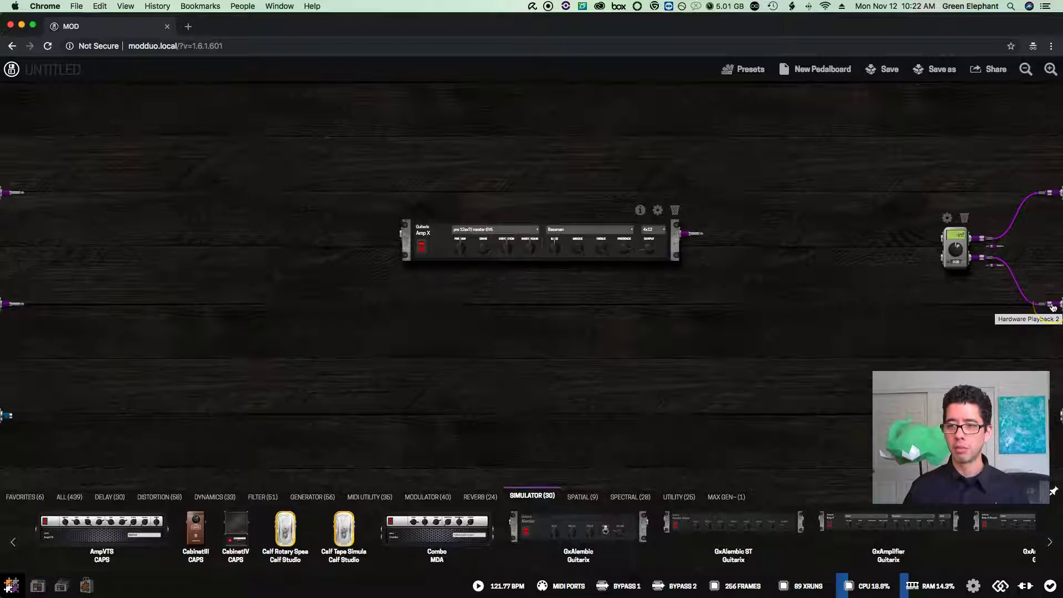
left_click_drag(964, 381, 883, 372)
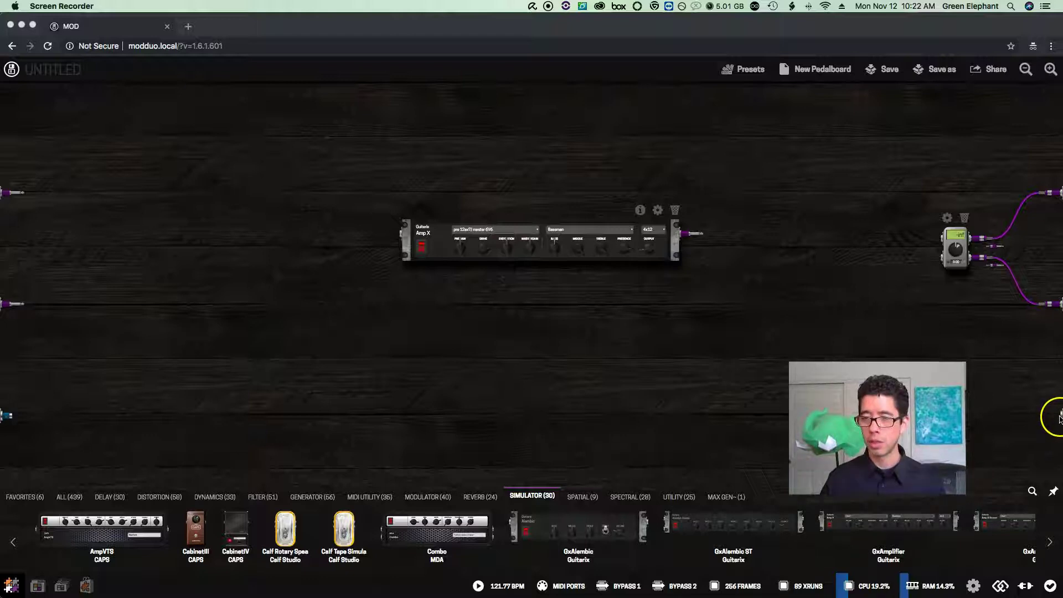
left_click(1047, 420)
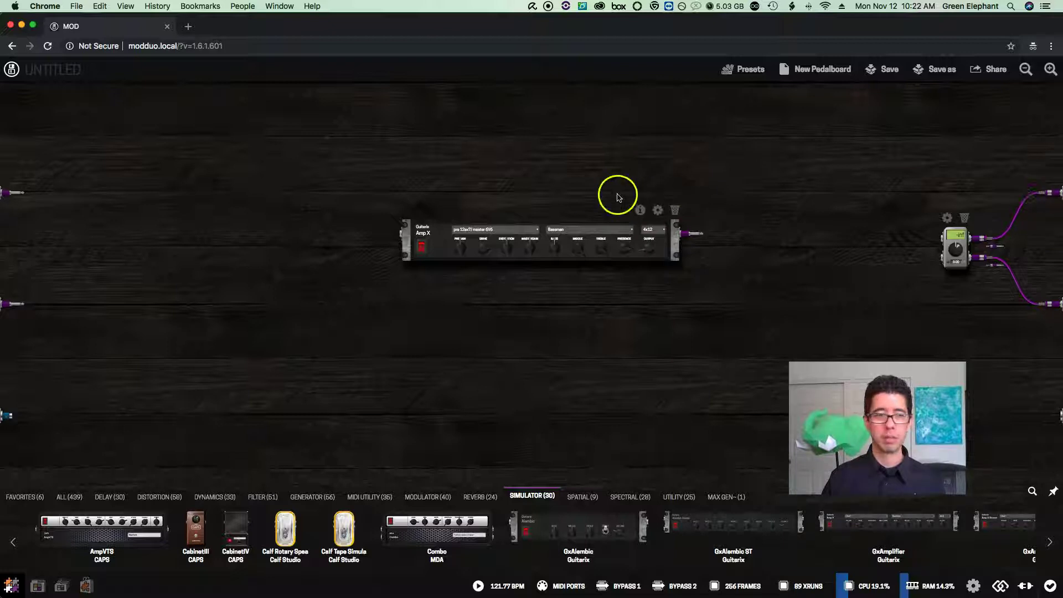
Disconnect the gain pedal from both hardware outputs and connect Hardware Capture 1 directly to Hardware Playback 1.
left_click_drag(1050, 192, 1012, 227)
left_click_drag(1047, 304, 994, 282)
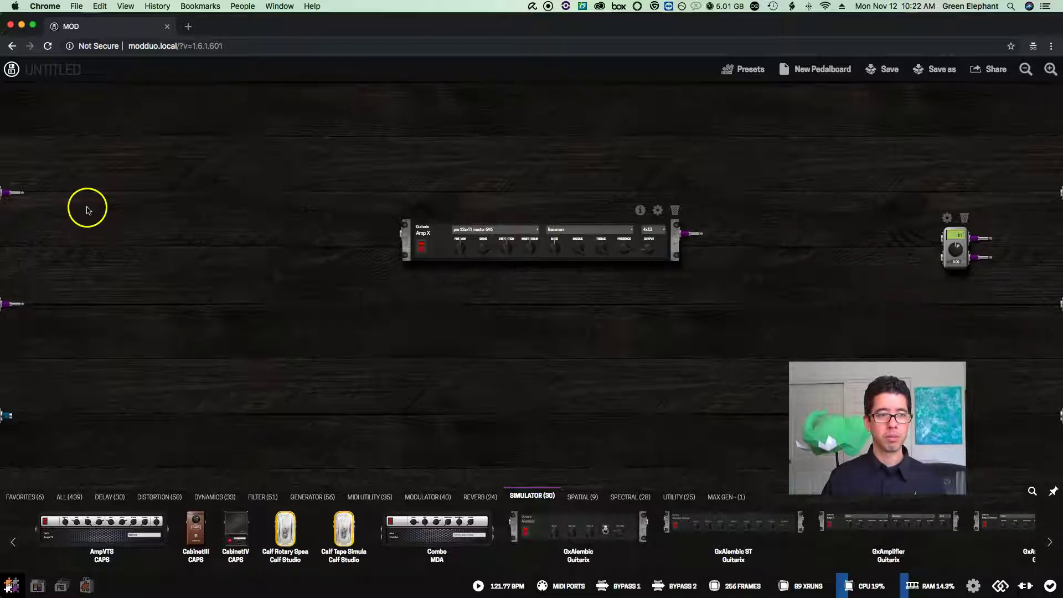
left_click_drag(12, 194, 1050, 192)
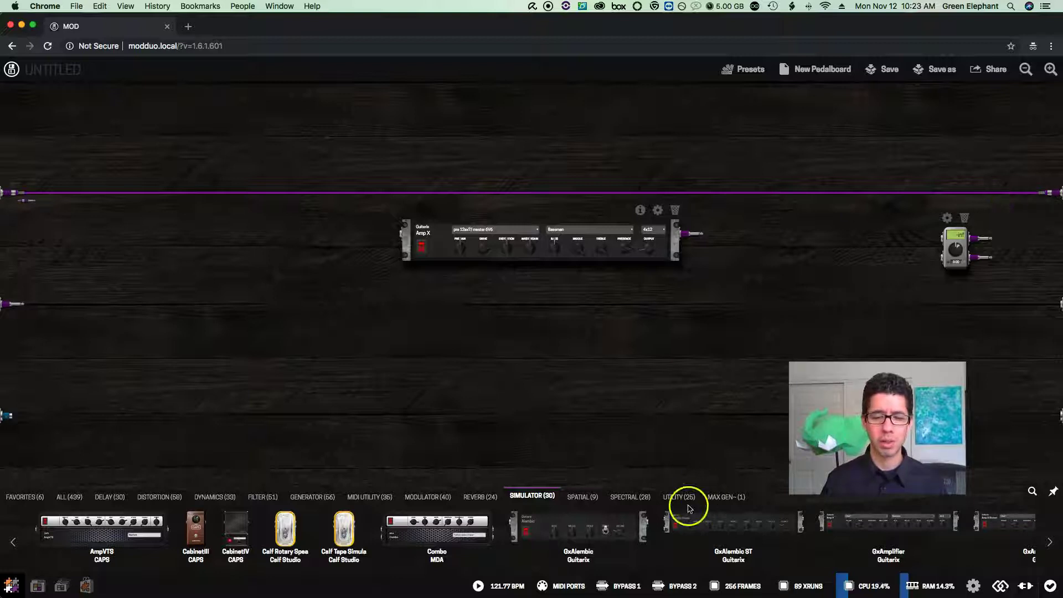
Toggle Bypass 1 and Bypass 2 and restore both.
left_click(621, 588)
left_click(671, 590)
left_click(672, 590)
left_click(625, 586)
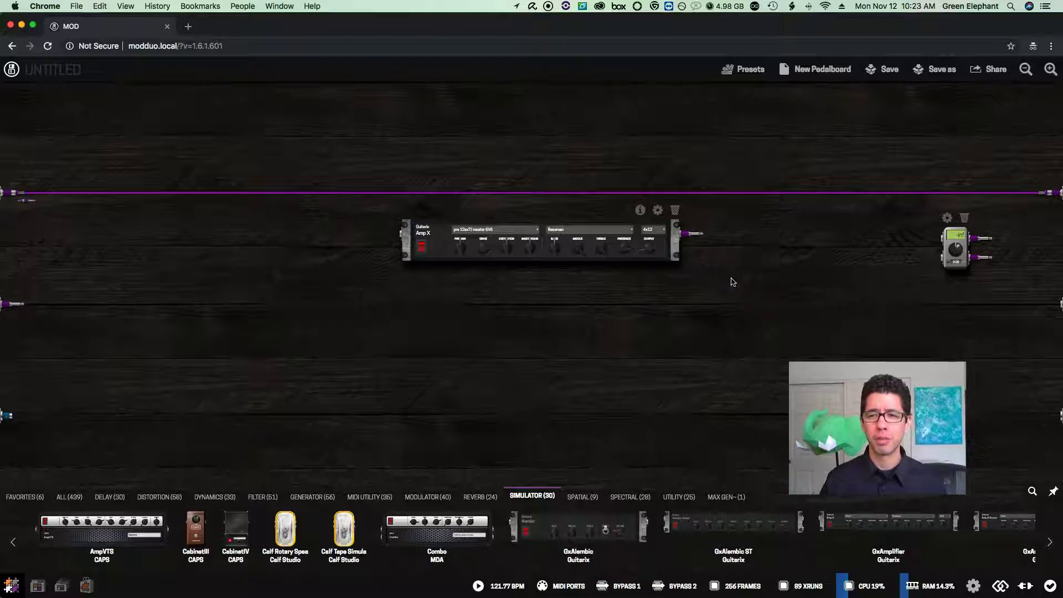
Remove the direct capture-to-playback cable and reconnect the gain pedal's two outputs to Hardware Playback 1 and 2.
left_click(1049, 195)
left_click_drag(1051, 197, 809, 247)
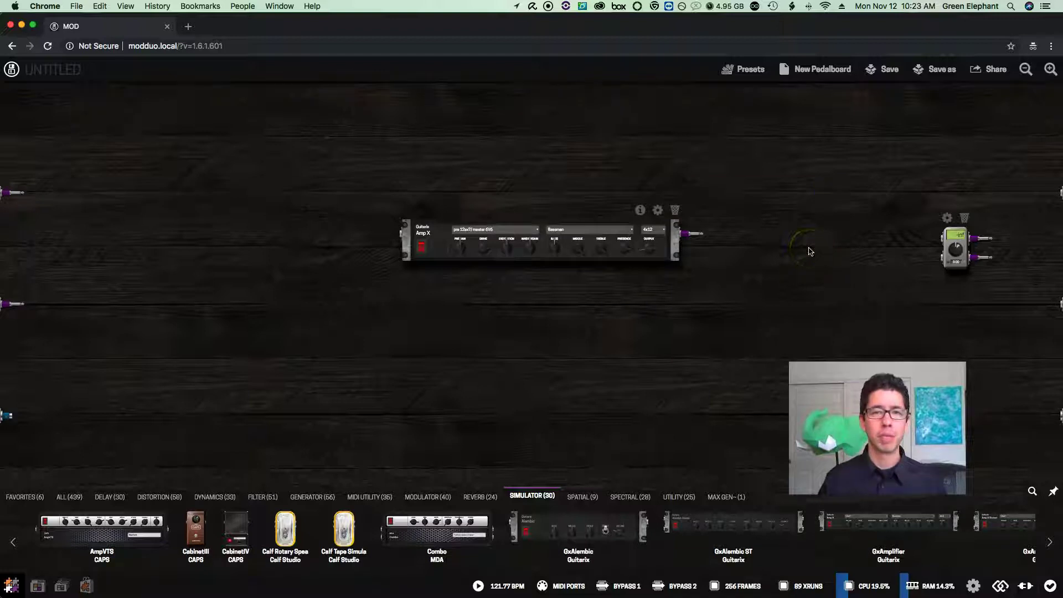
left_click_drag(991, 256, 1049, 304)
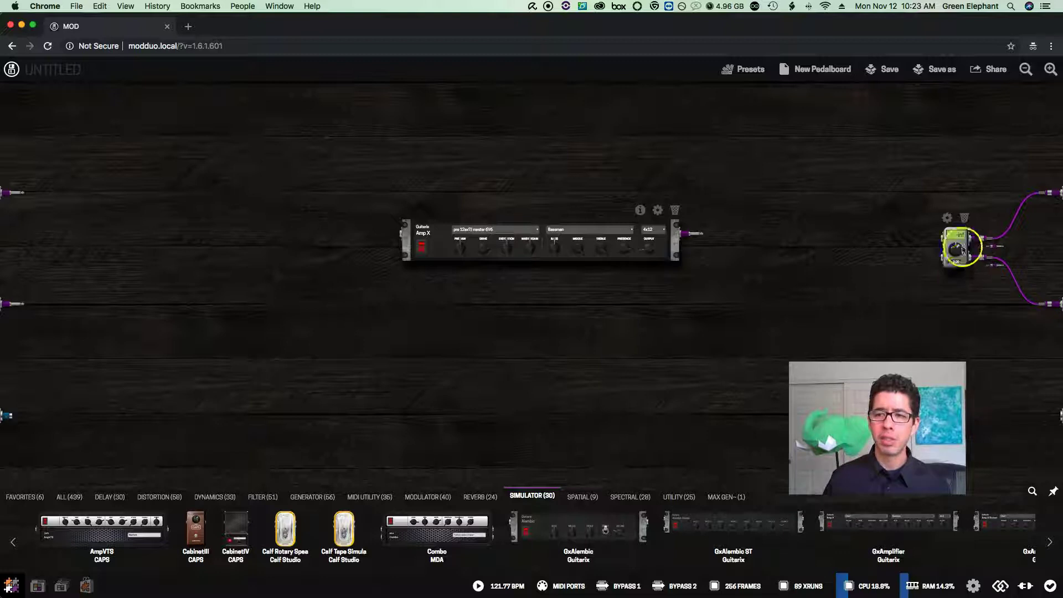
Assign the TinyGain Stereo pedal's Gain to MOD:Knob 1 with the label "Master Volume".
left_click(948, 217)
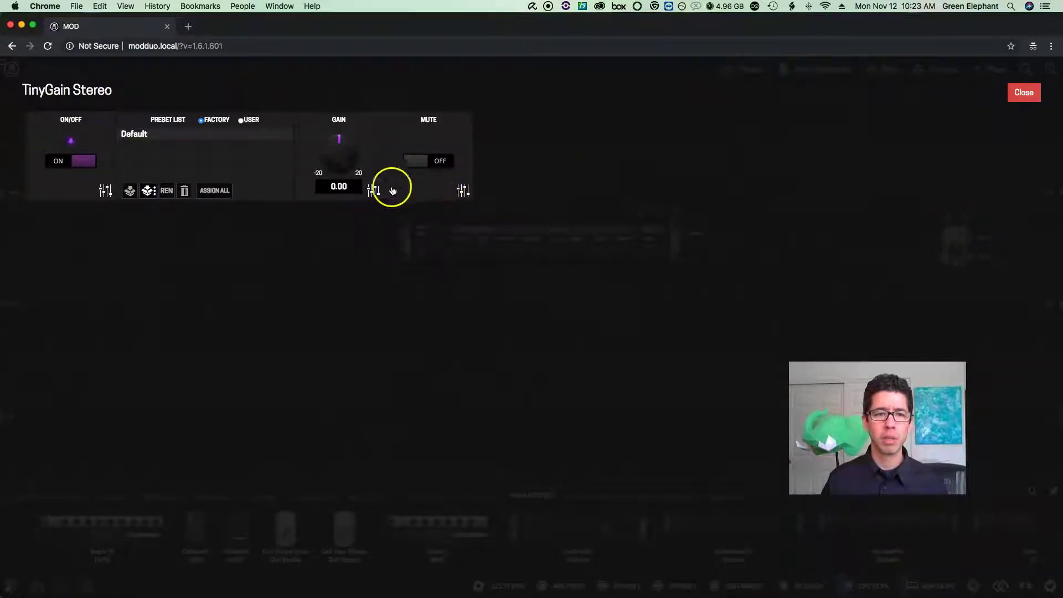
left_click(373, 190)
left_click(536, 295)
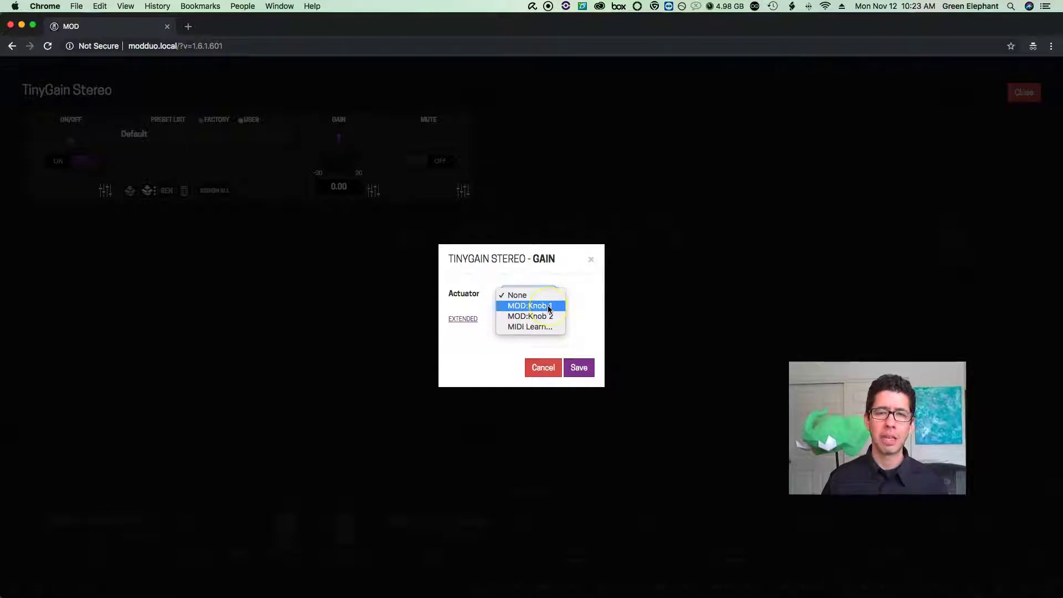
left_click(548, 306)
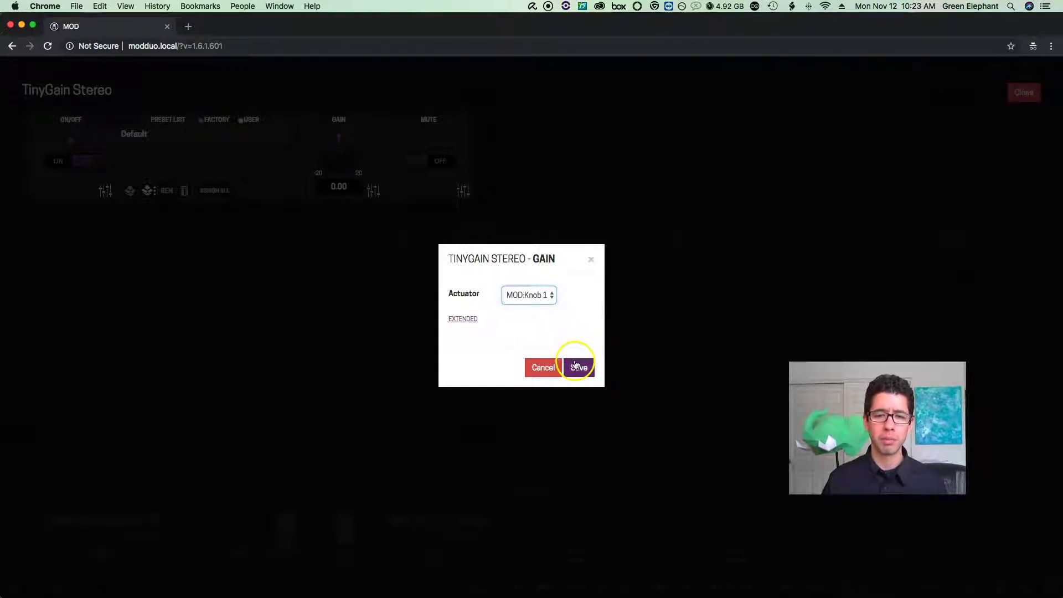
left_click(464, 320)
double_click(489, 361)
type("Master Volume")
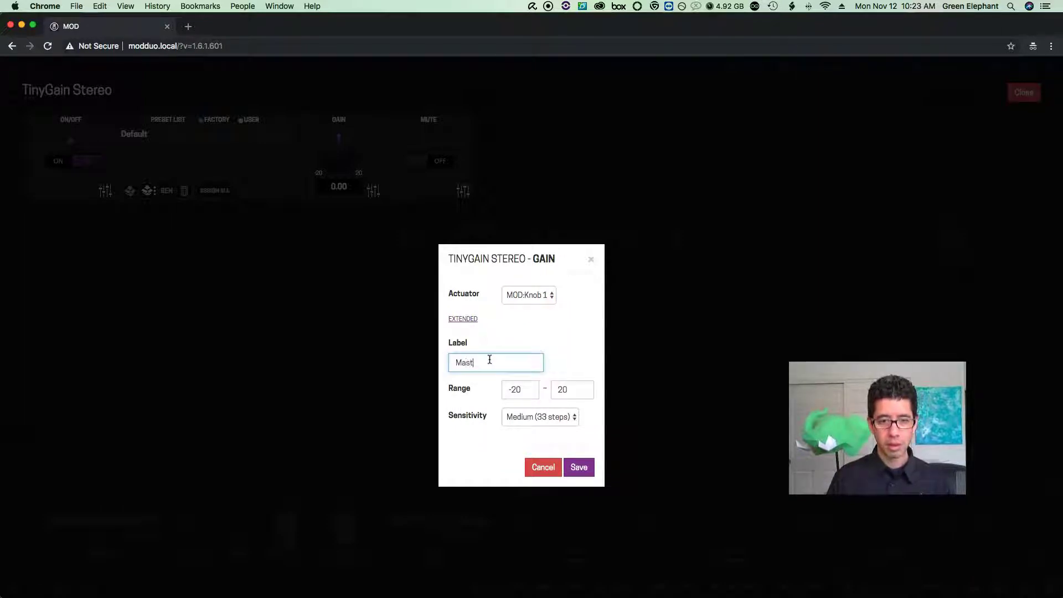
left_click(579, 466)
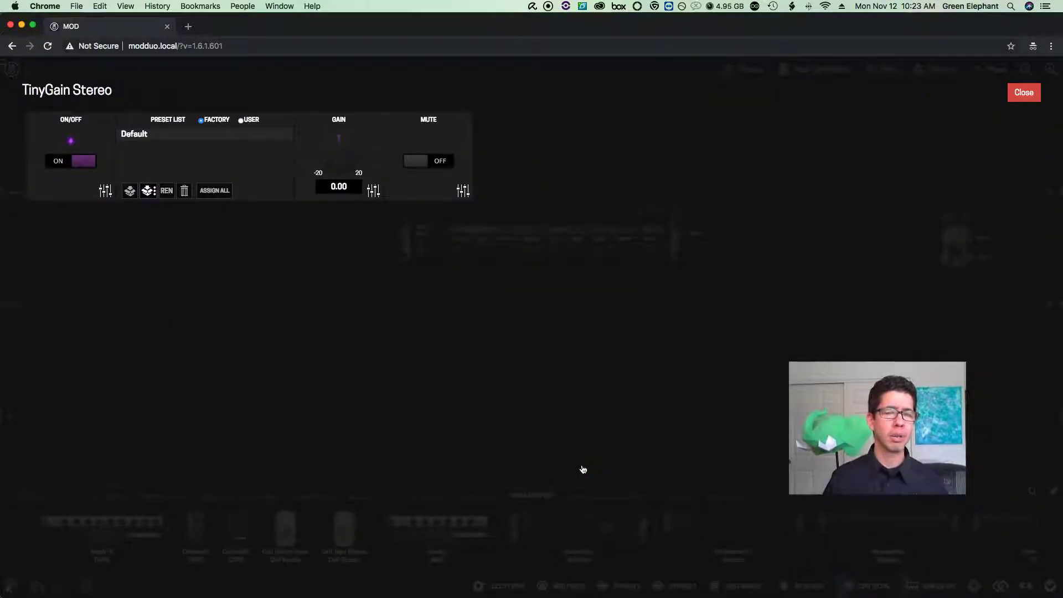
left_click(1025, 94)
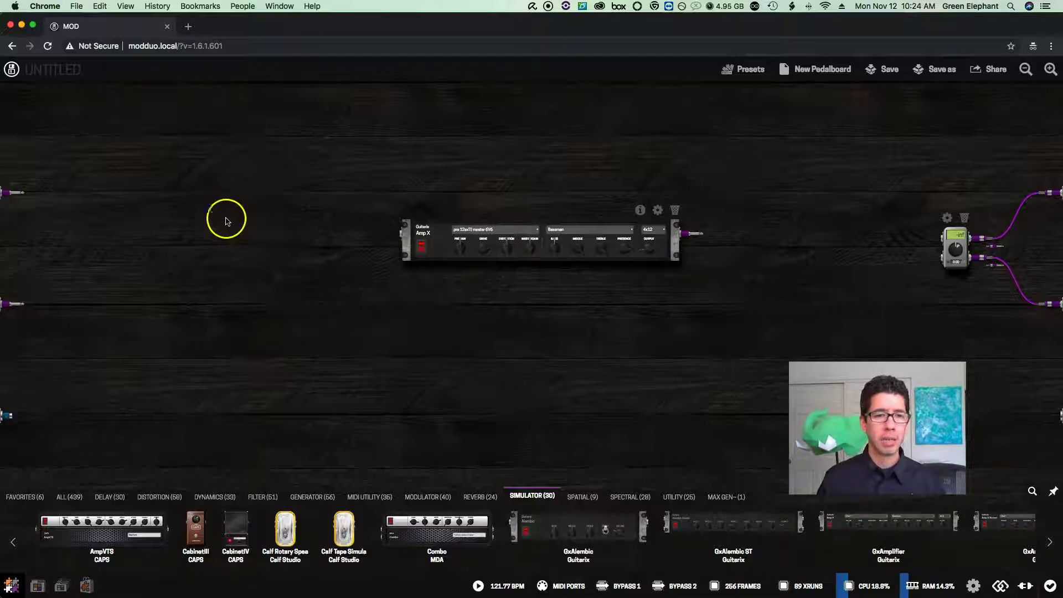
Connect Hardware Capture 1 to the amp's input and the amp's output to both inputs of the gain pedal.
left_click_drag(8, 196, 391, 237)
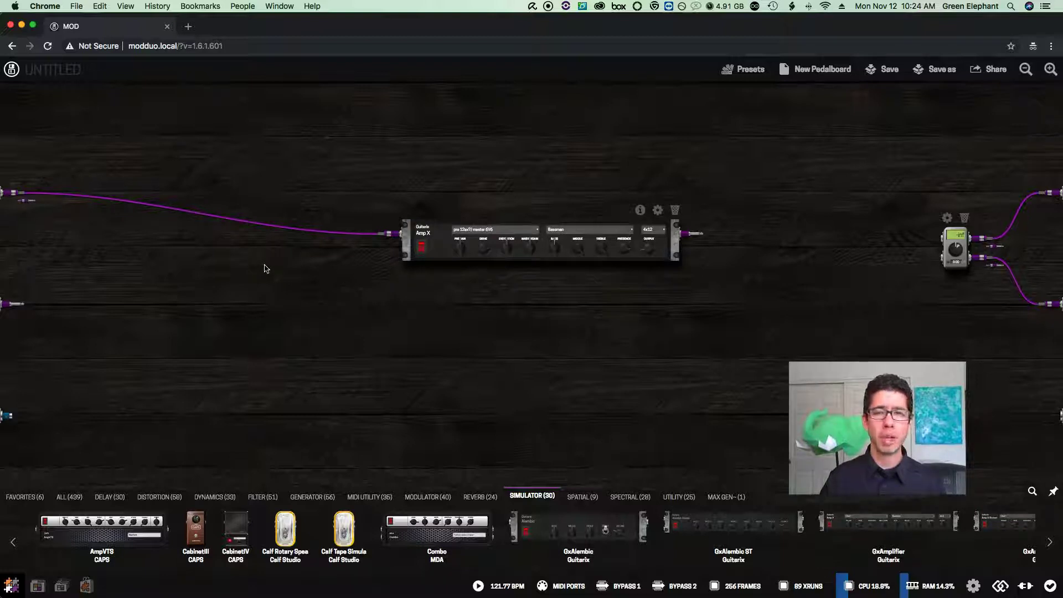
left_click_drag(692, 237, 924, 248)
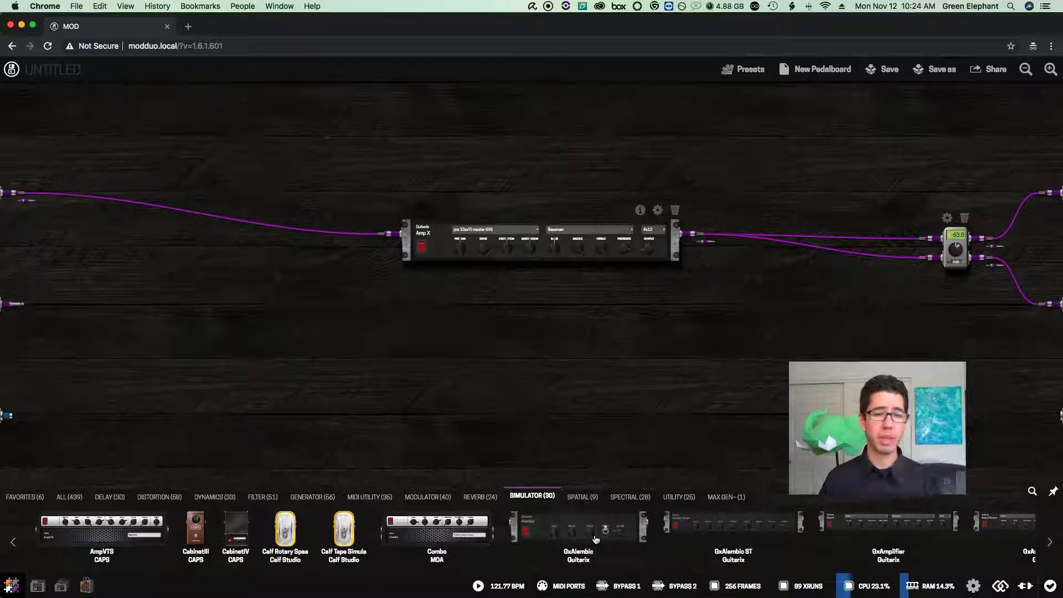
Browse the simulator plugins and examine the details of CabinetIV and Modern Cabinets.
left_click(236, 531)
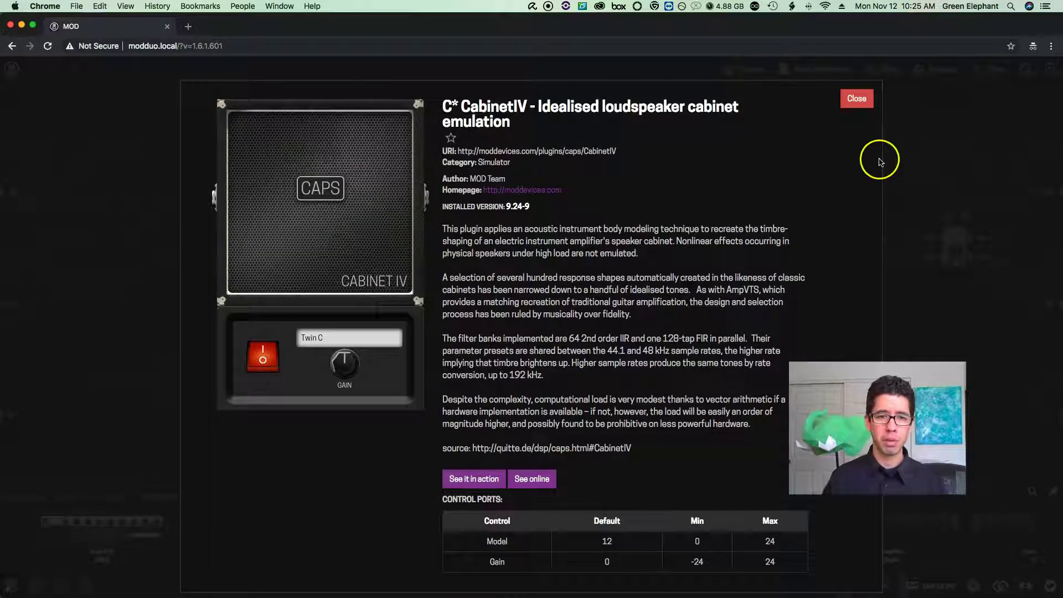
left_click(871, 101)
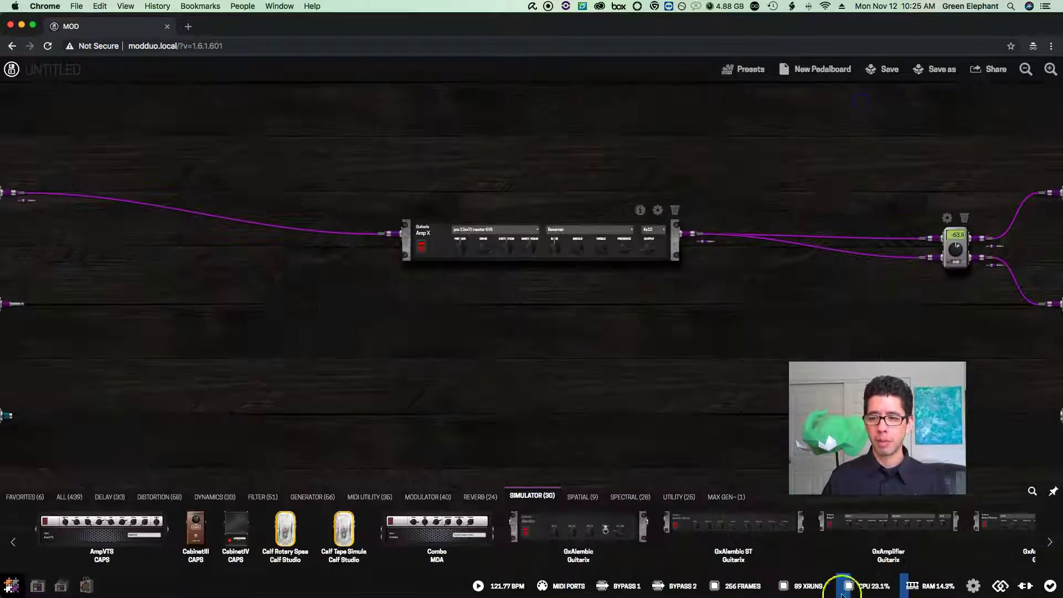
left_click(1051, 544)
left_click(1050, 544)
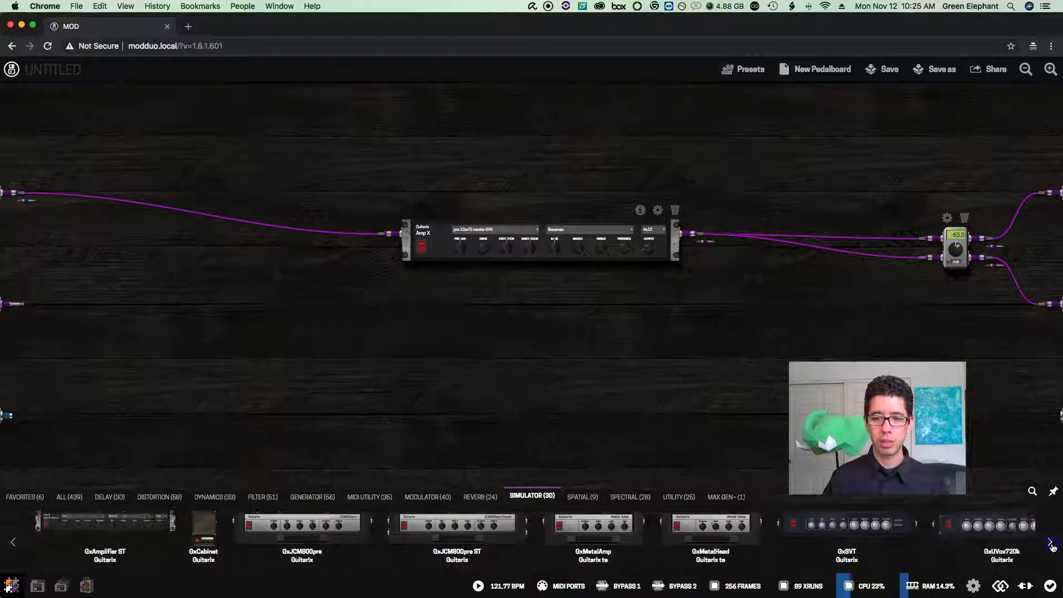
left_click(1051, 544)
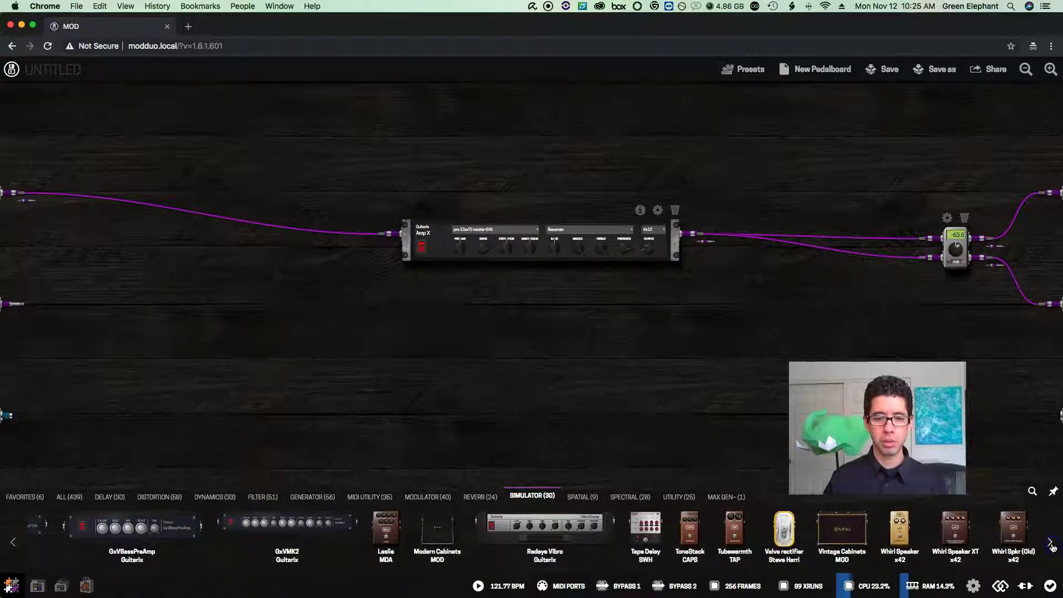
left_click(429, 529)
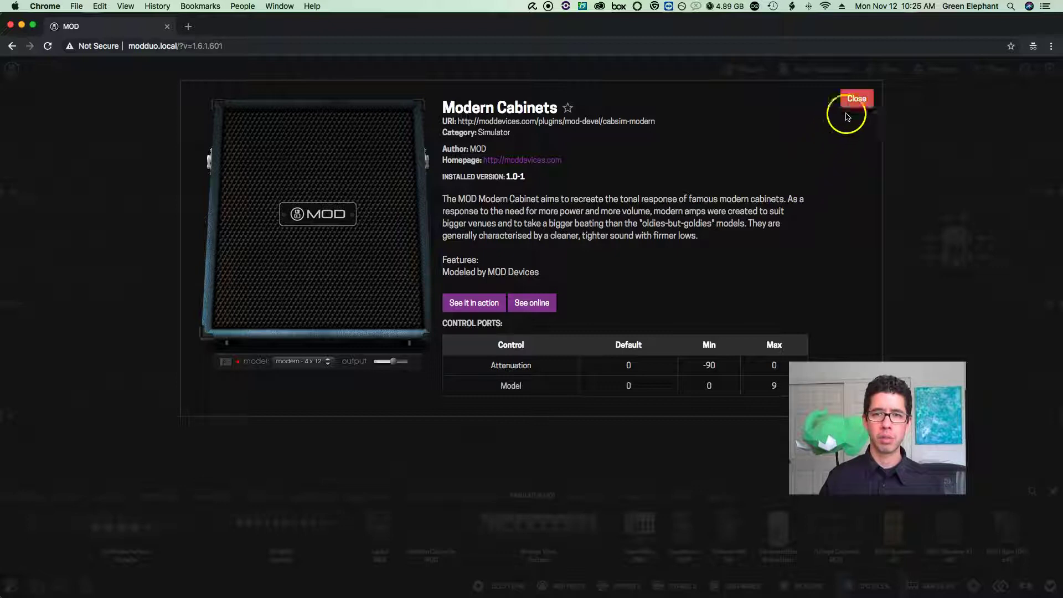
left_click(858, 98)
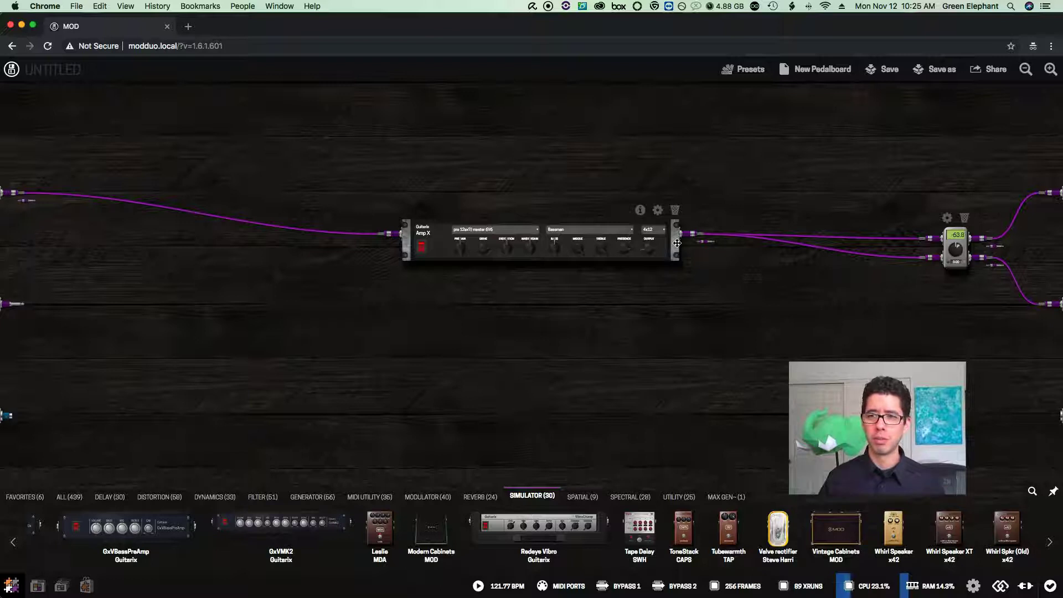
Unplug the amp's output from both gain pedal inputs, and reconnect it to each of them.
left_click_drag(677, 242, 882, 246)
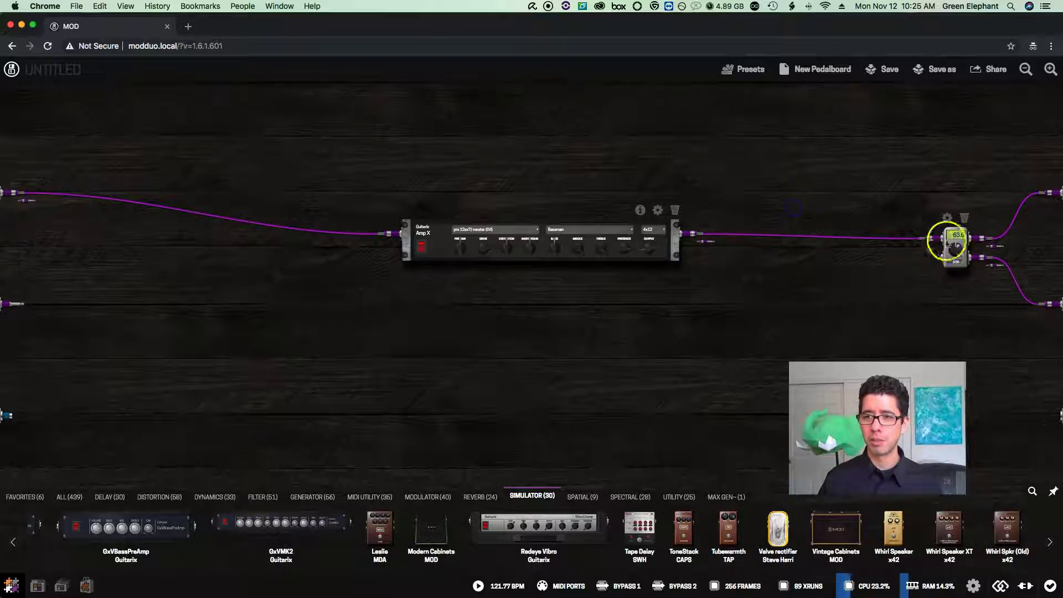
left_click_drag(932, 238, 712, 255)
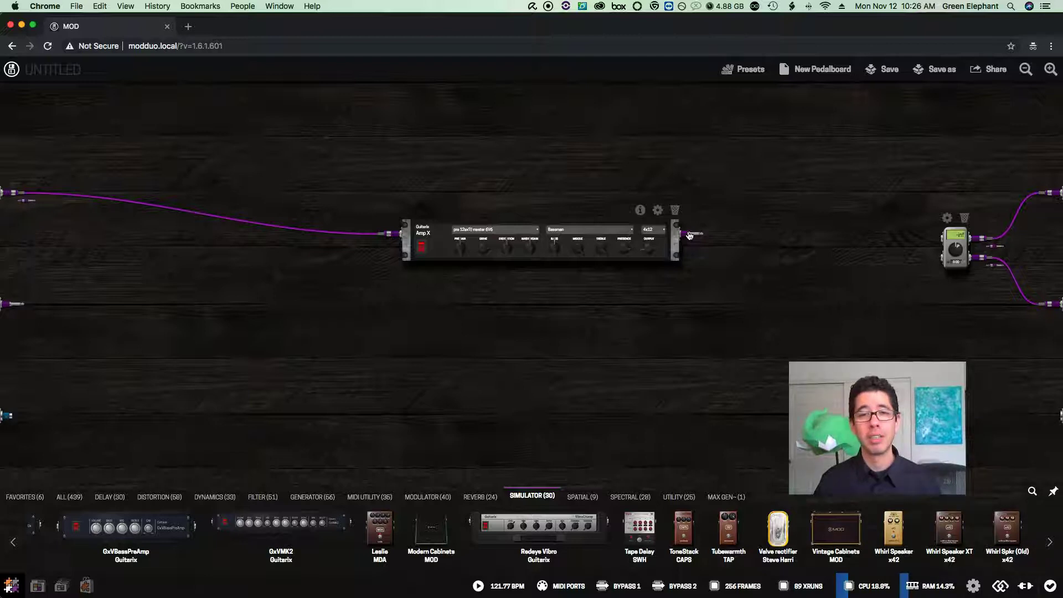
left_click_drag(690, 235, 914, 236)
left_click_drag(699, 242, 916, 249)
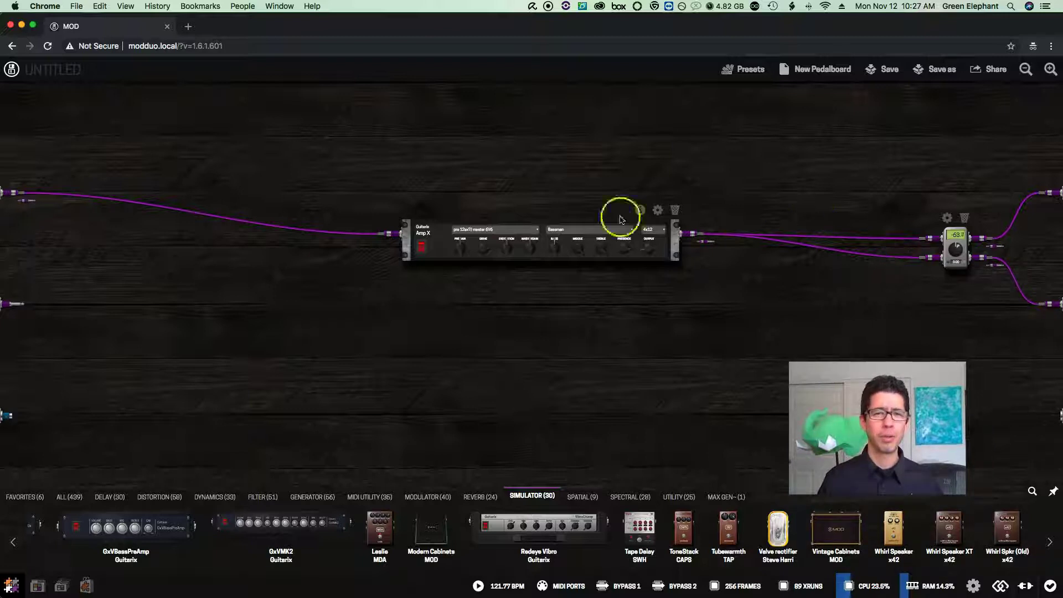
Connect Hardware Capture 2 to the amp's input alongside Hardware Capture 1.
left_click_drag(10, 308, 388, 234)
left_click(398, 296)
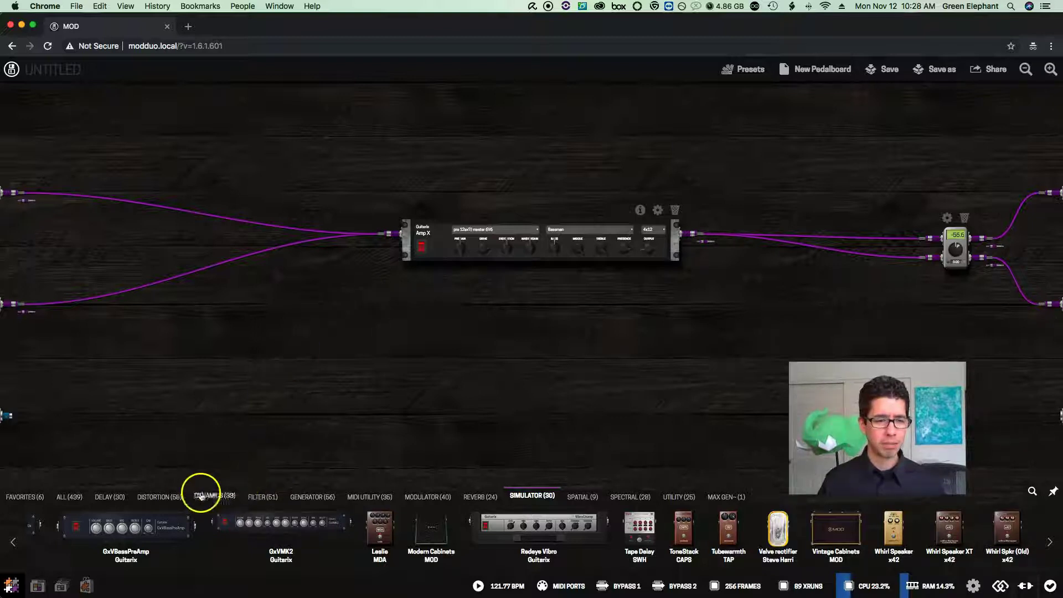
Browse the distortion plugins and examine the details of the Big Muff, DS1 and GxTubeScreamer.
left_click(162, 499)
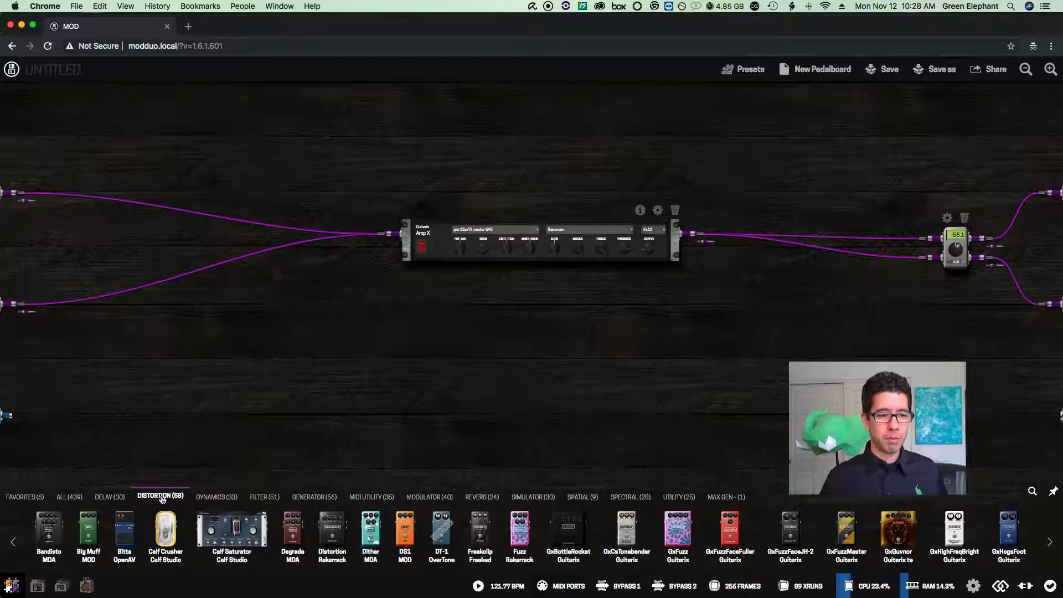
left_click(86, 530)
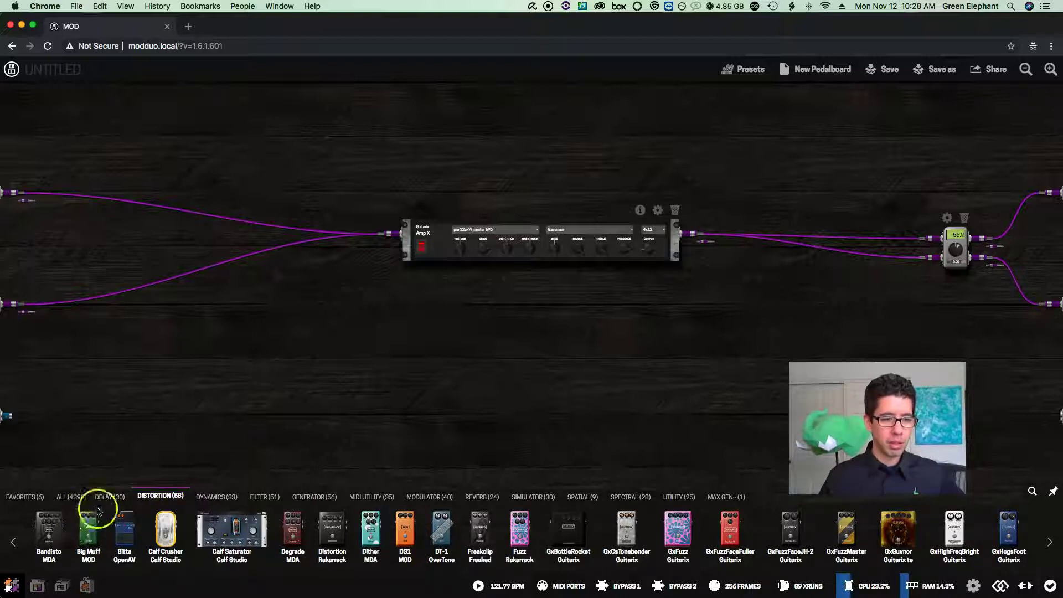
left_click(852, 100)
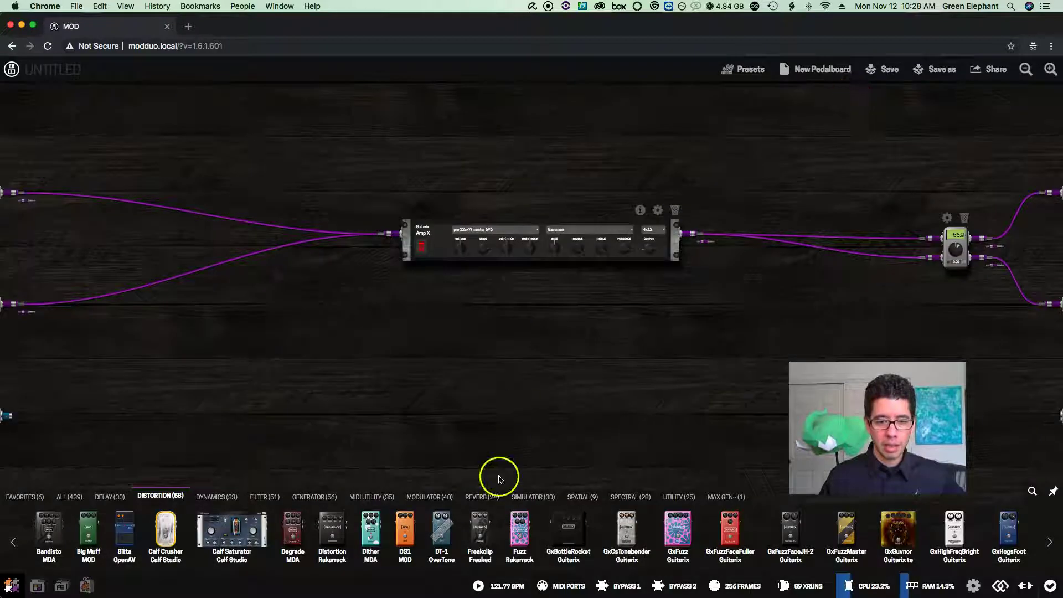
left_click(406, 534)
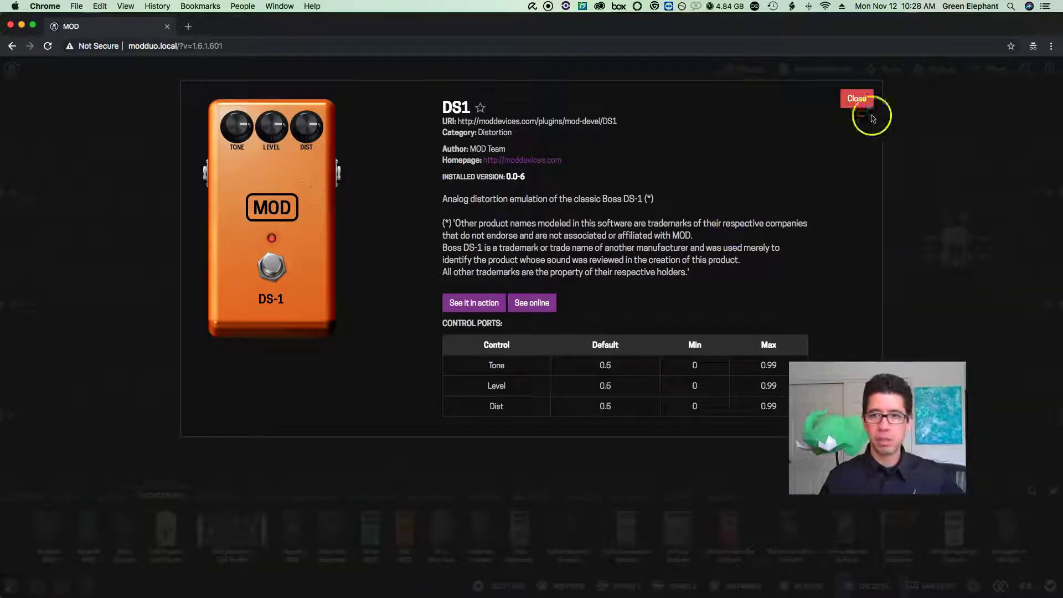
left_click(859, 100)
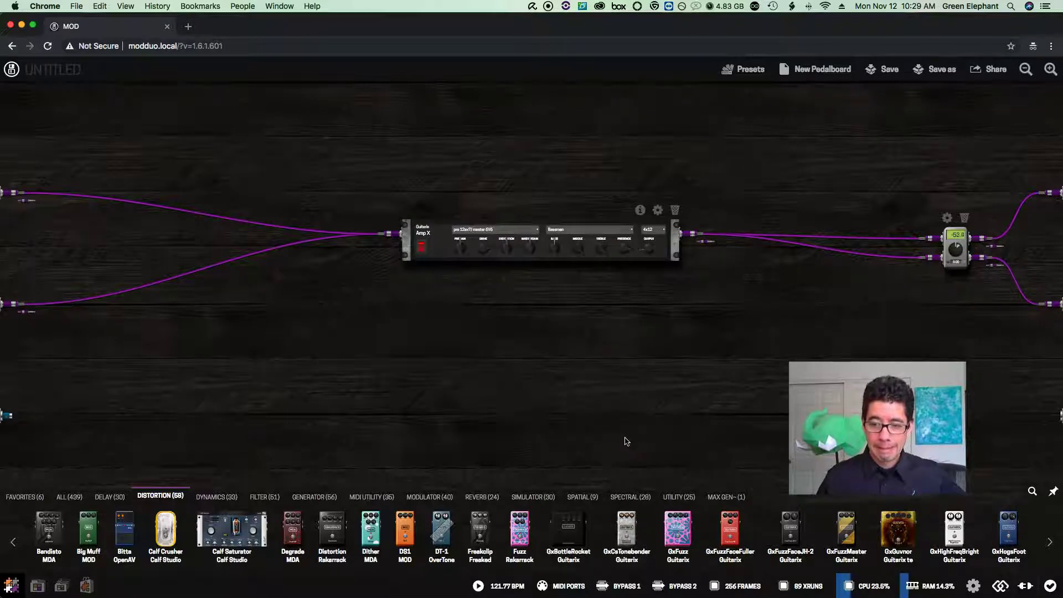
left_click(1051, 545)
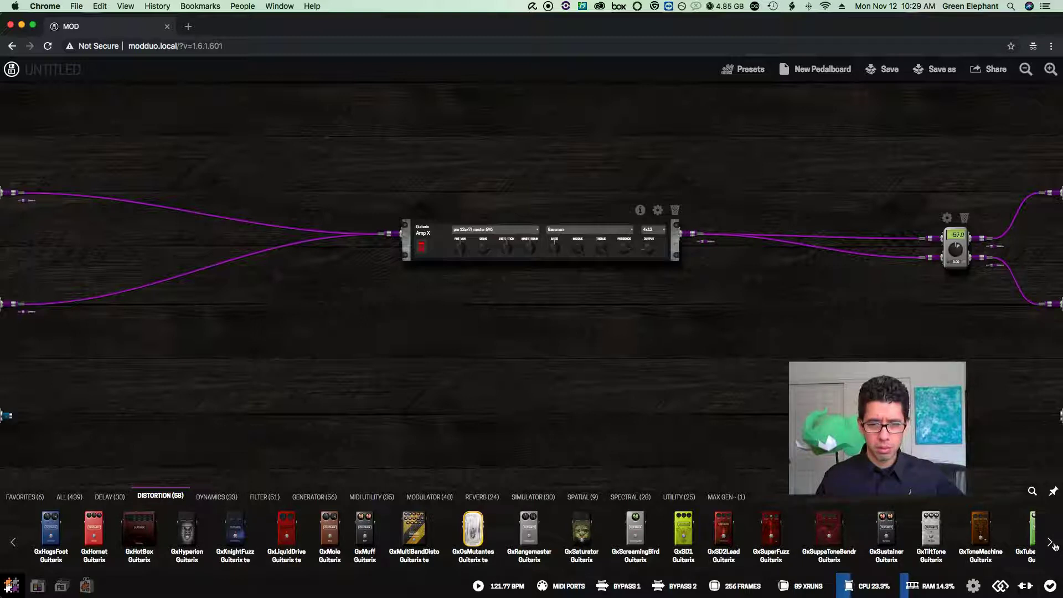
left_click(1052, 544)
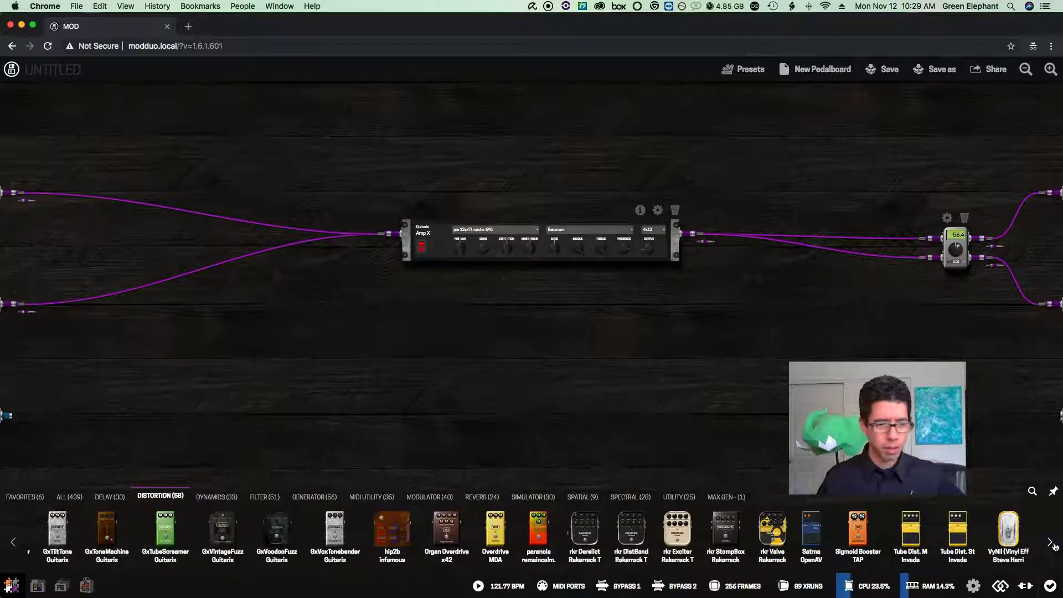
left_click(163, 533)
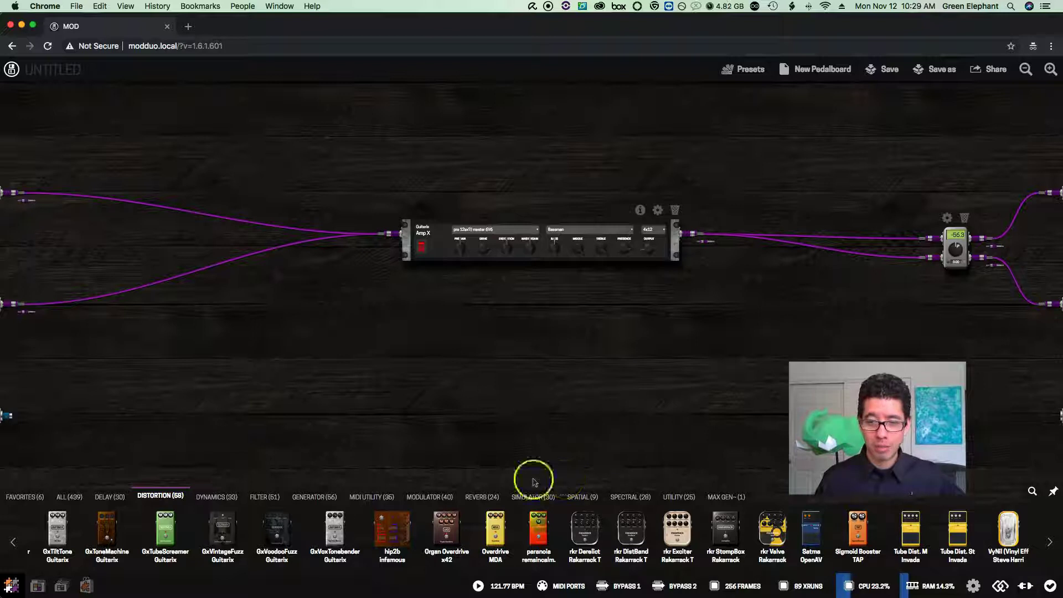
Add the DS1 distortion pedal before the amp and wire it between the two hardware captures and the amp's input.
left_click(12, 541)
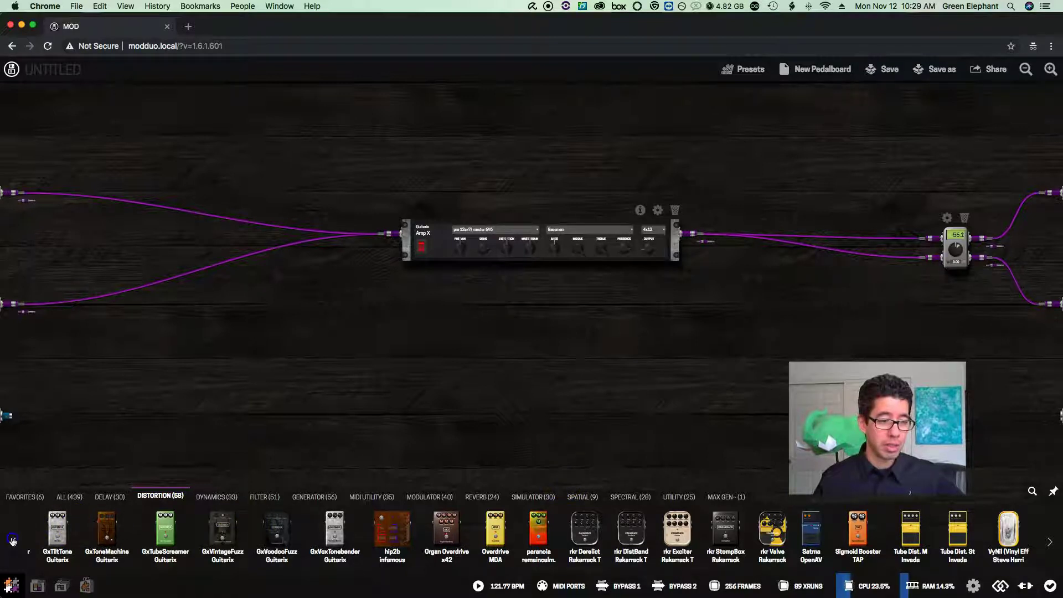
left_click(12, 540)
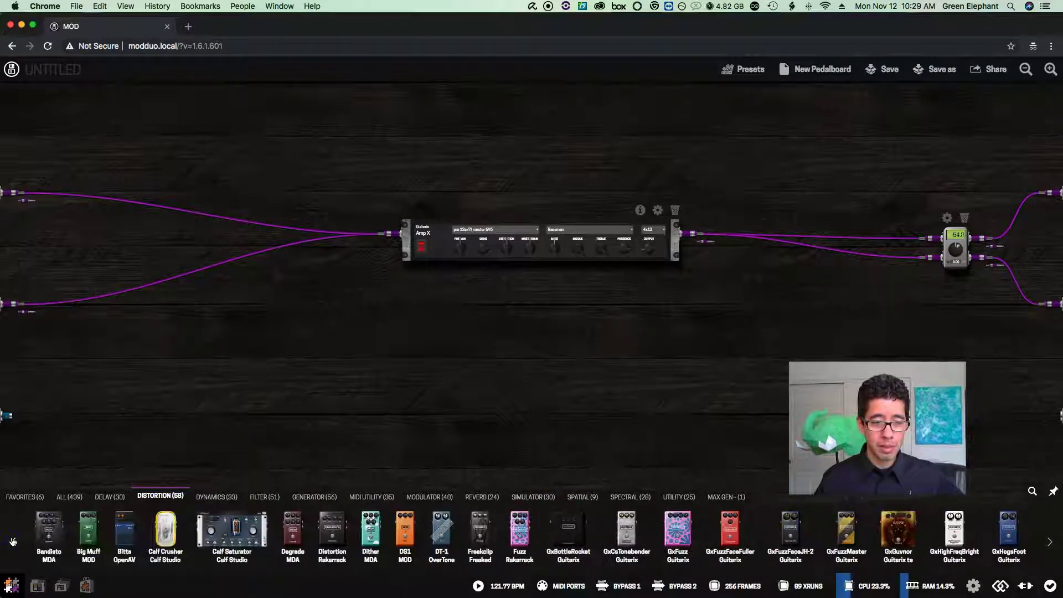
left_click_drag(405, 529, 343, 303)
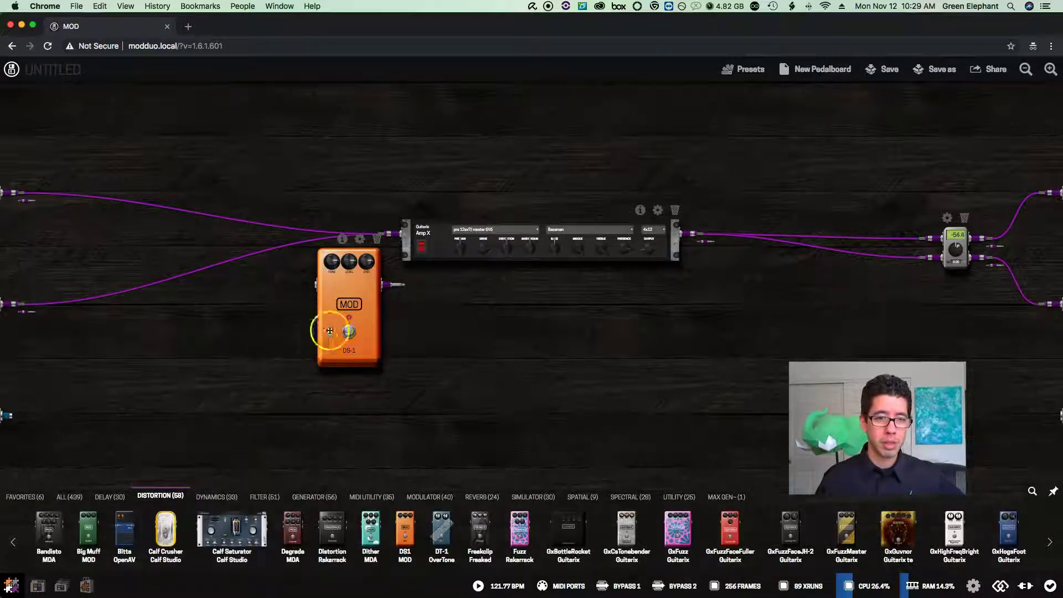
left_click_drag(395, 238, 303, 284)
mouse_move(394, 239)
left_mouse_down()
mouse_move(305, 285)
mouse_move(289, 246)
mouse_move(239, 225)
mouse_move(395, 235)
left_mouse_up()
left_click(436, 293)
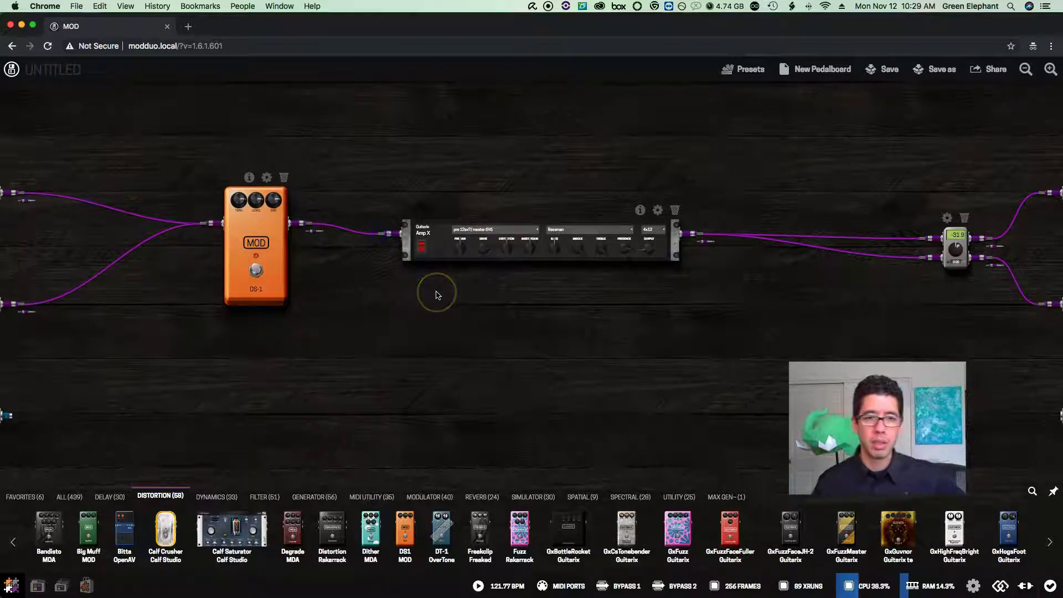
Switch off the DS1 pedal, adjust its Tone to about 0.16, Level to 0.13 and Dist to 0.16, and check its settings.
left_click(295, 268)
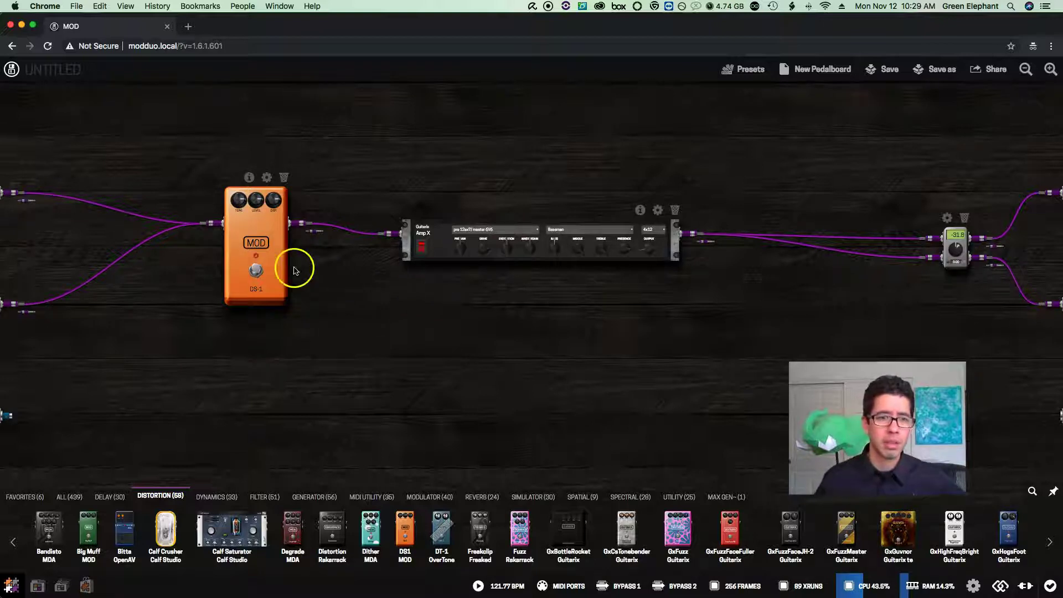
left_click(256, 270)
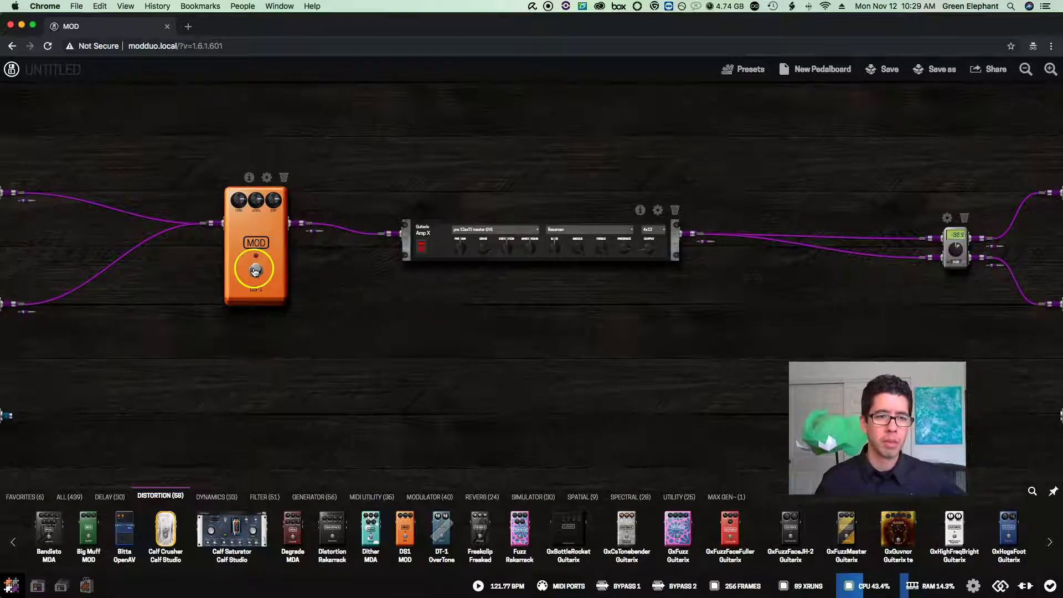
left_click_drag(239, 200, 274, 216)
left_click(265, 201)
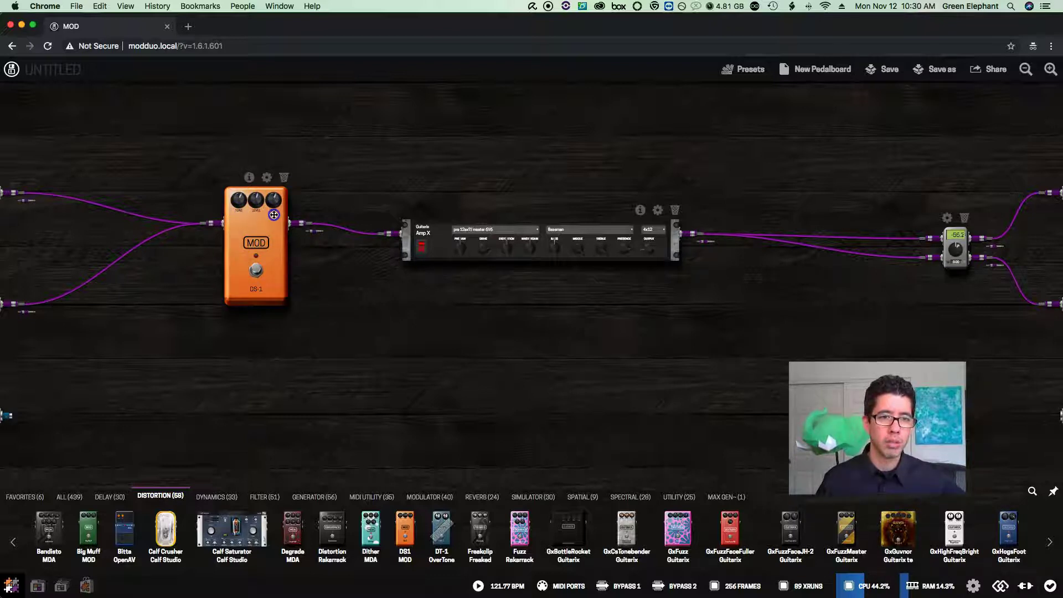
left_click(266, 177)
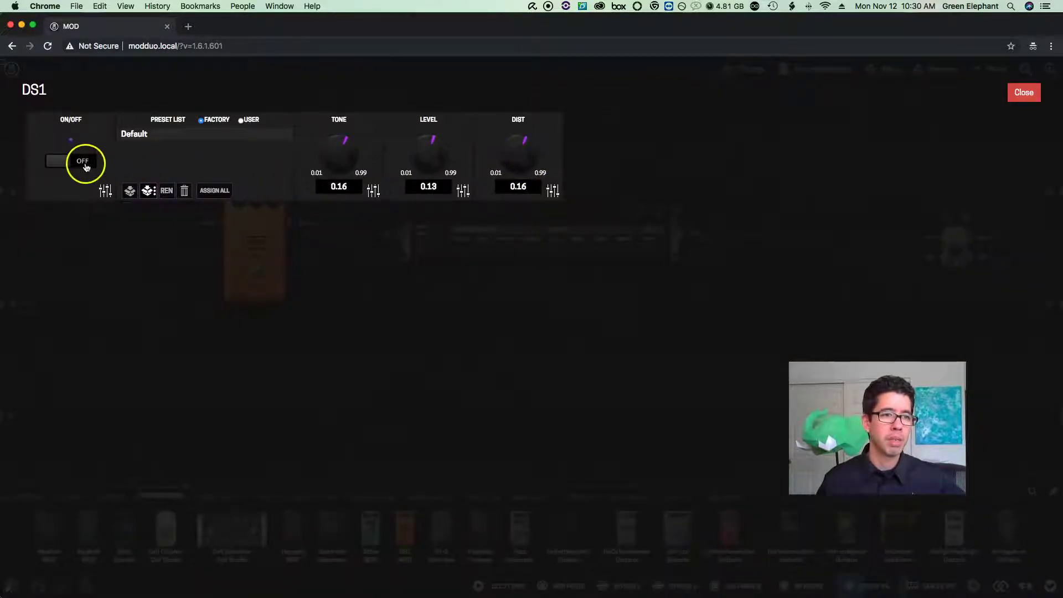
left_click(1022, 94)
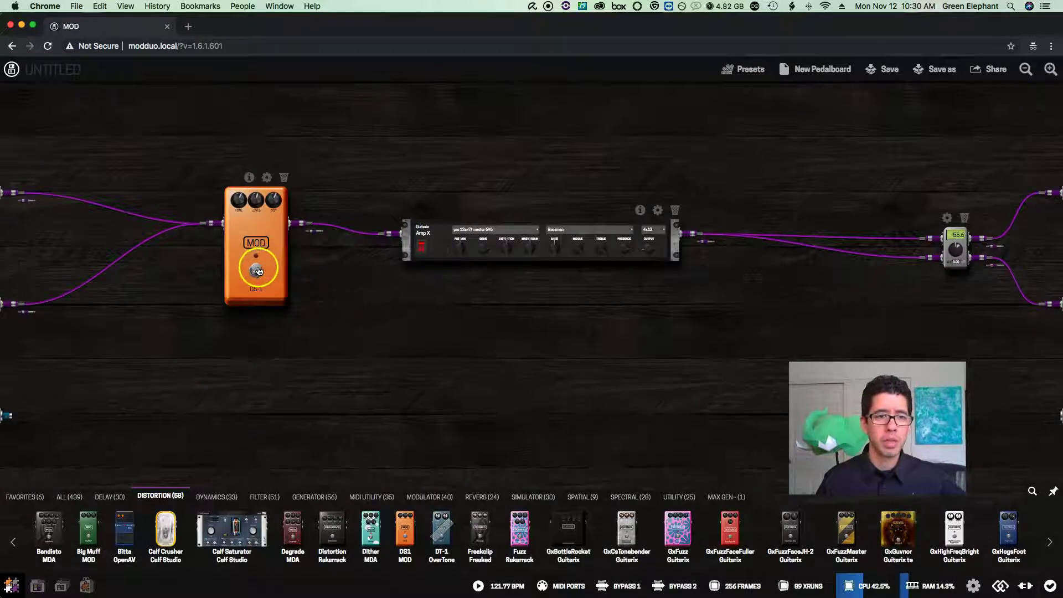
Assign the DS1 pedal's on/off control to MOD:Footswitch 2 and save the assignment.
left_click(267, 178)
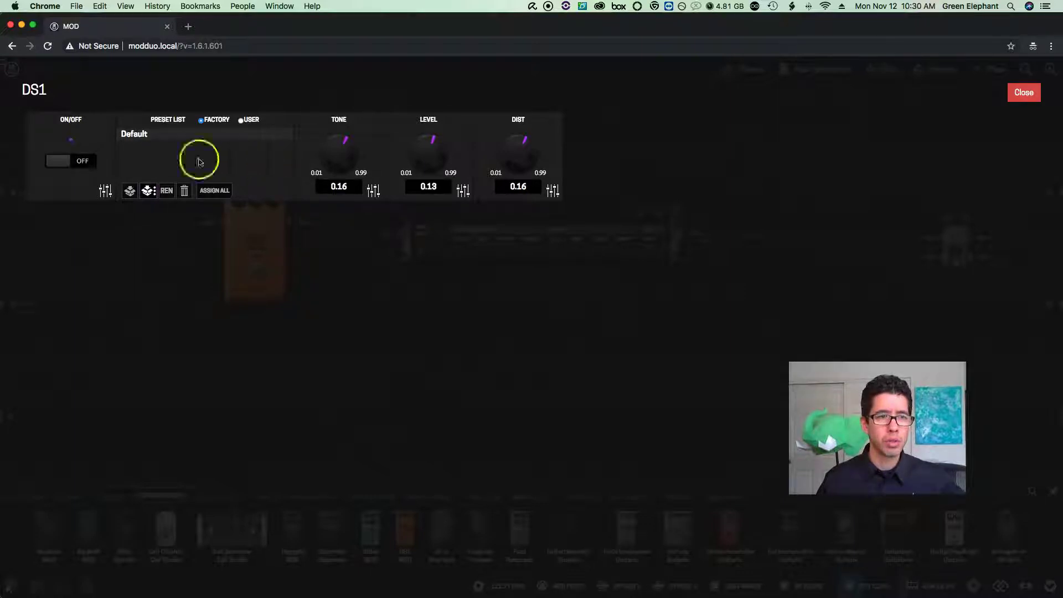
left_click(97, 191)
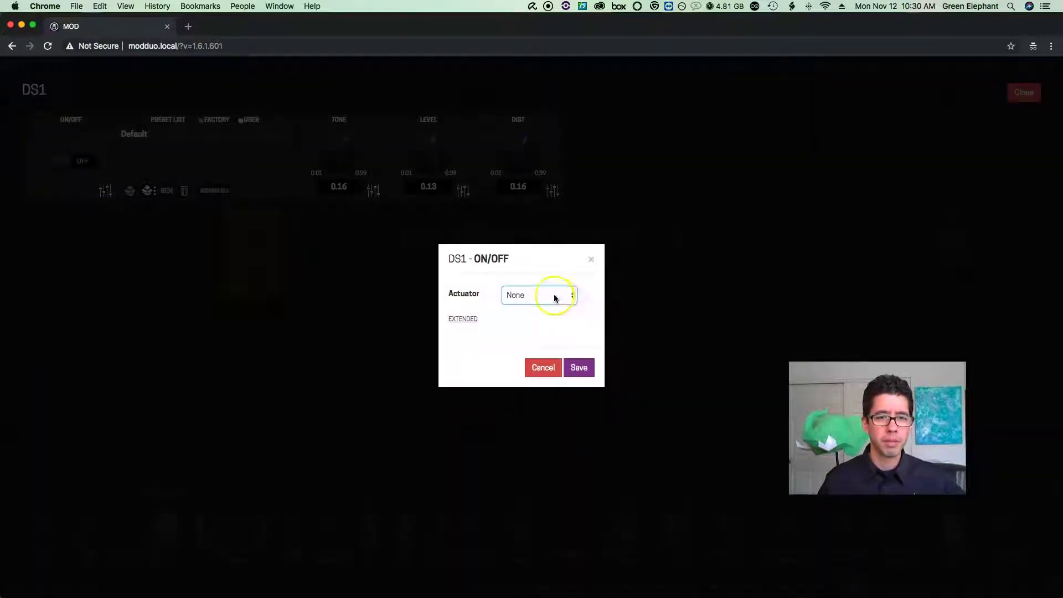
left_click(555, 296)
left_click(565, 317)
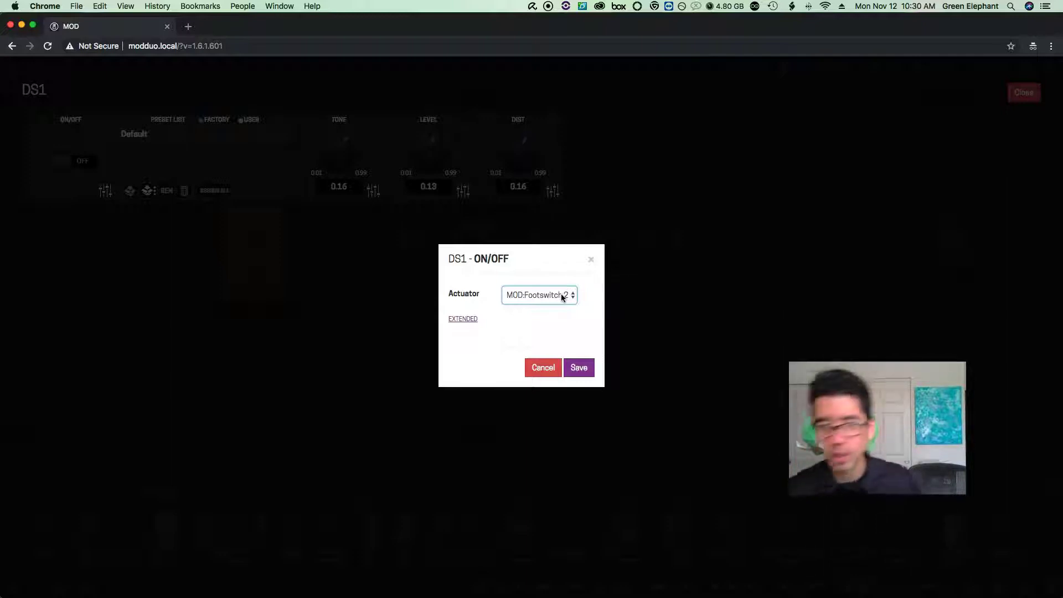
left_click(563, 298)
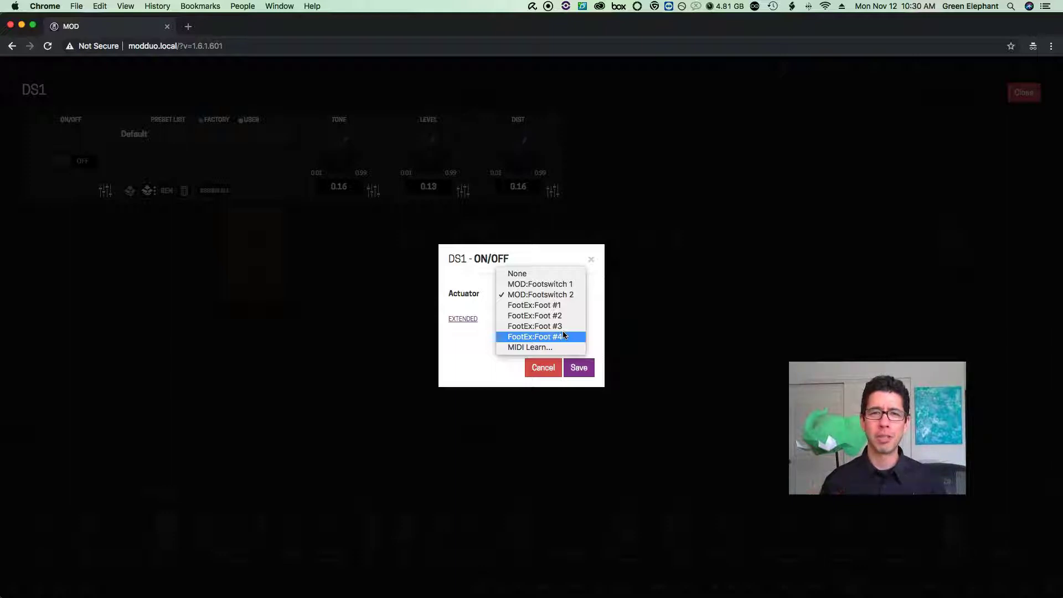
left_click(570, 294)
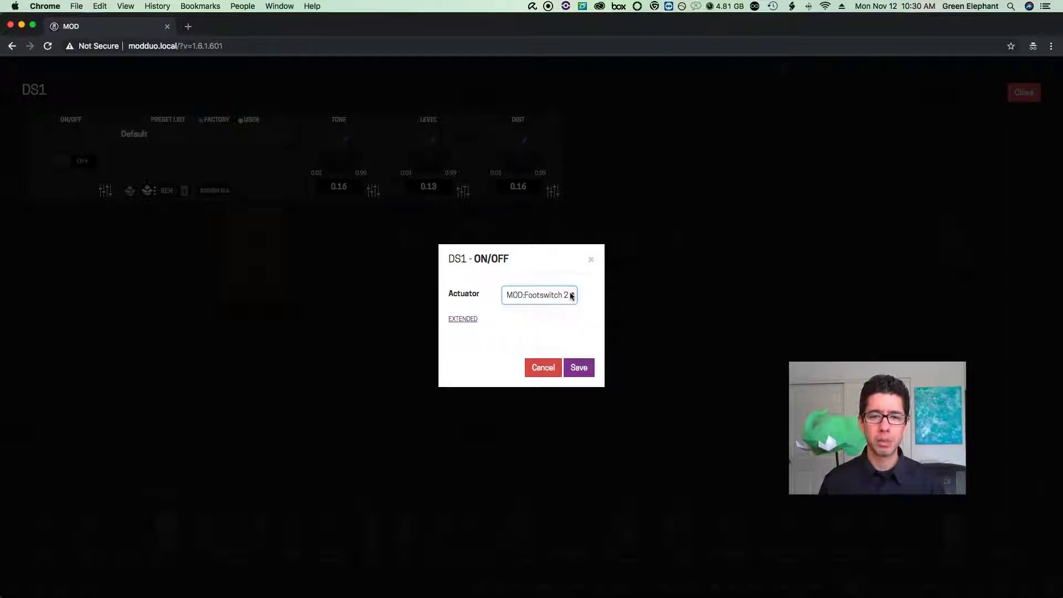
left_click(579, 368)
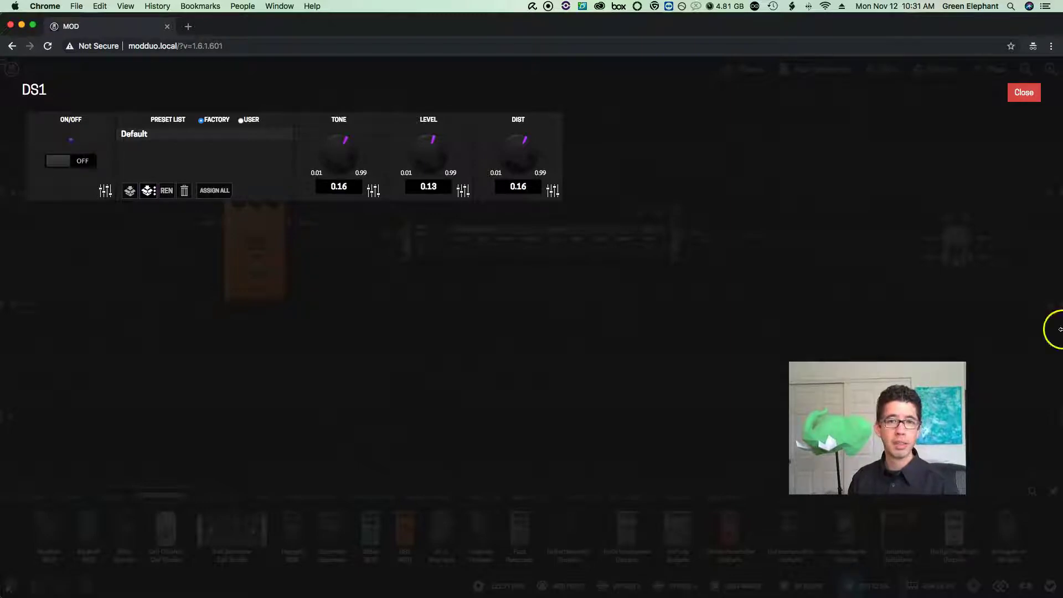
left_click(1024, 95)
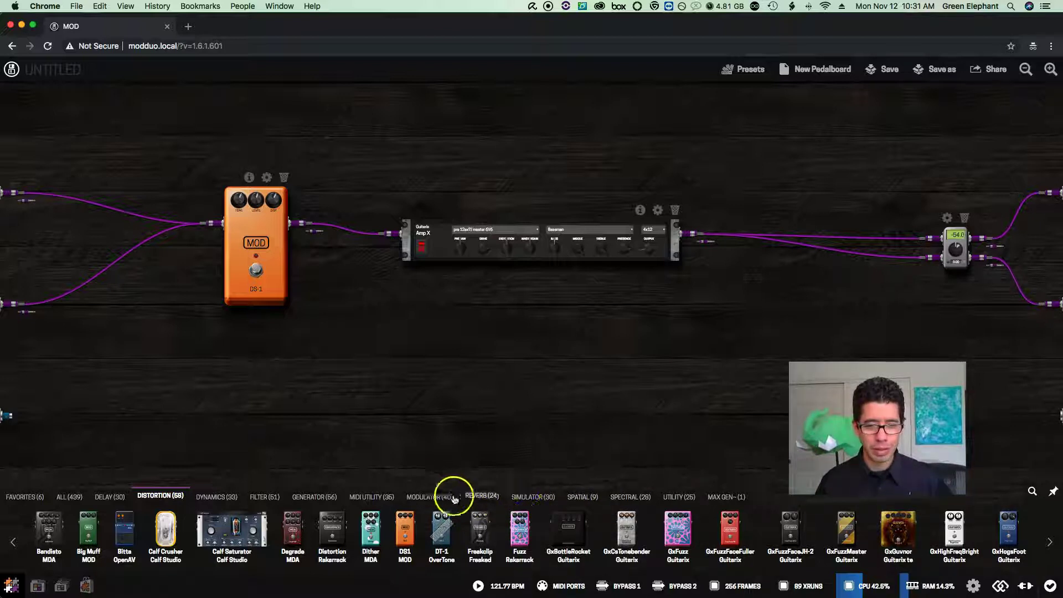
Add the Bollie Delay after the amp, wiring both its inputs to the amp's output and both its outputs to the master volume knob.
left_click(108, 497)
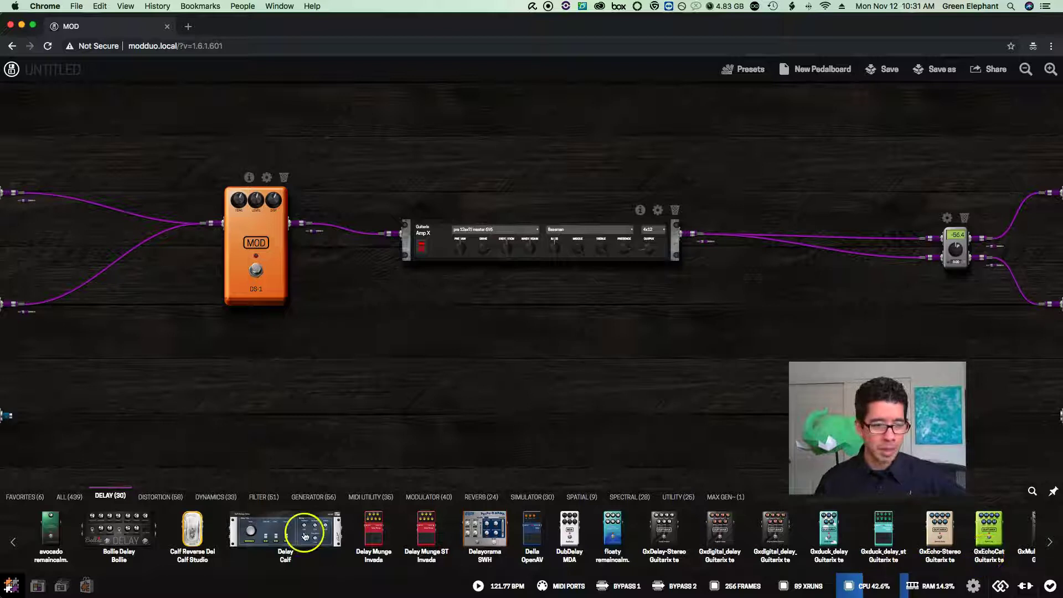
left_click_drag(591, 365, 944, 291)
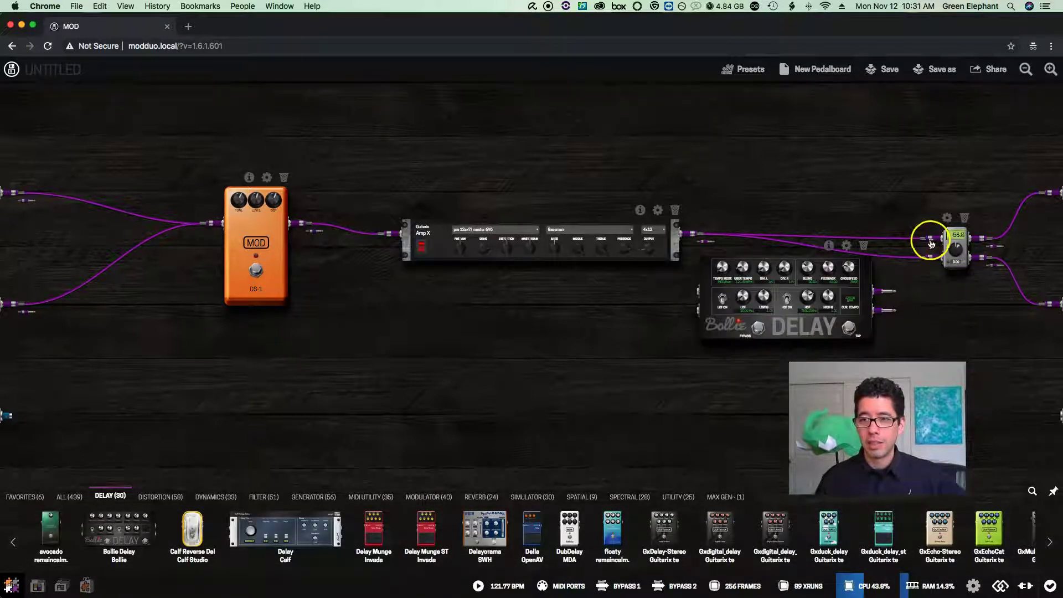
left_click_drag(943, 255, 685, 295)
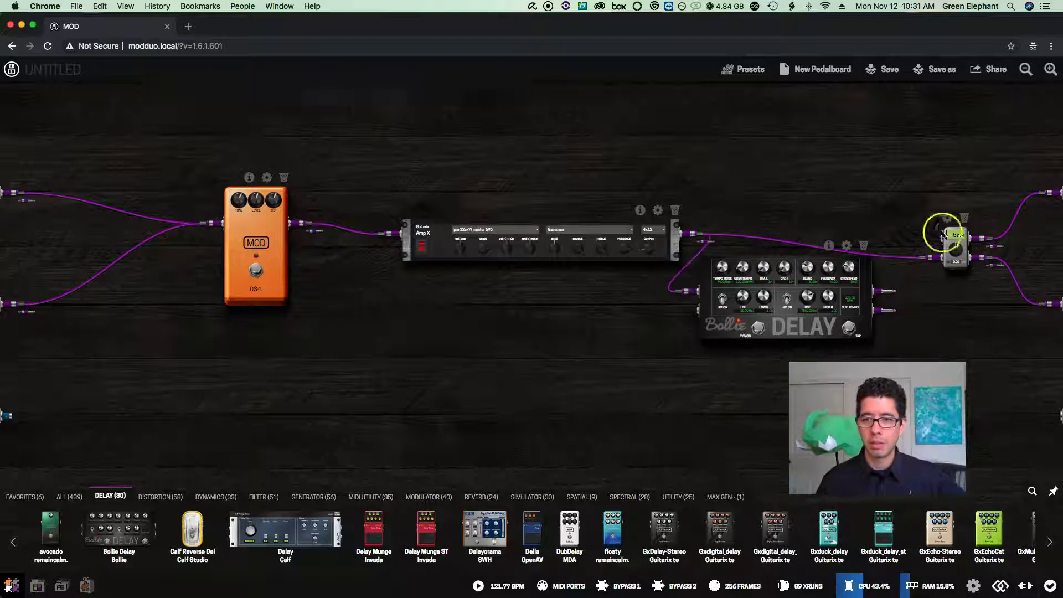
left_click_drag(937, 253, 688, 310)
left_click_drag(886, 290, 919, 238)
left_click_drag(883, 312, 938, 258)
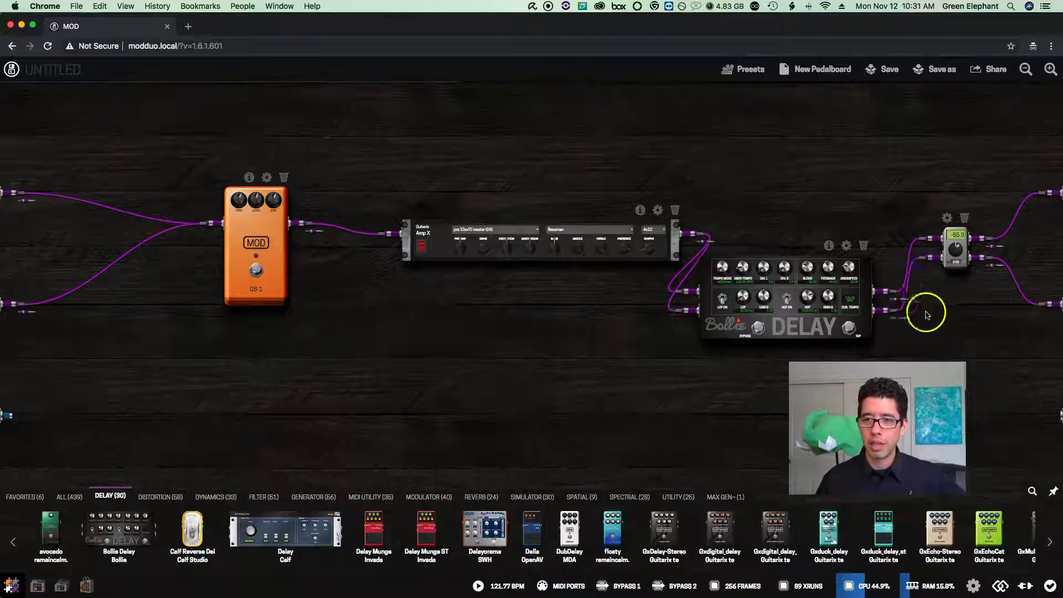
left_click_drag(788, 285, 821, 178)
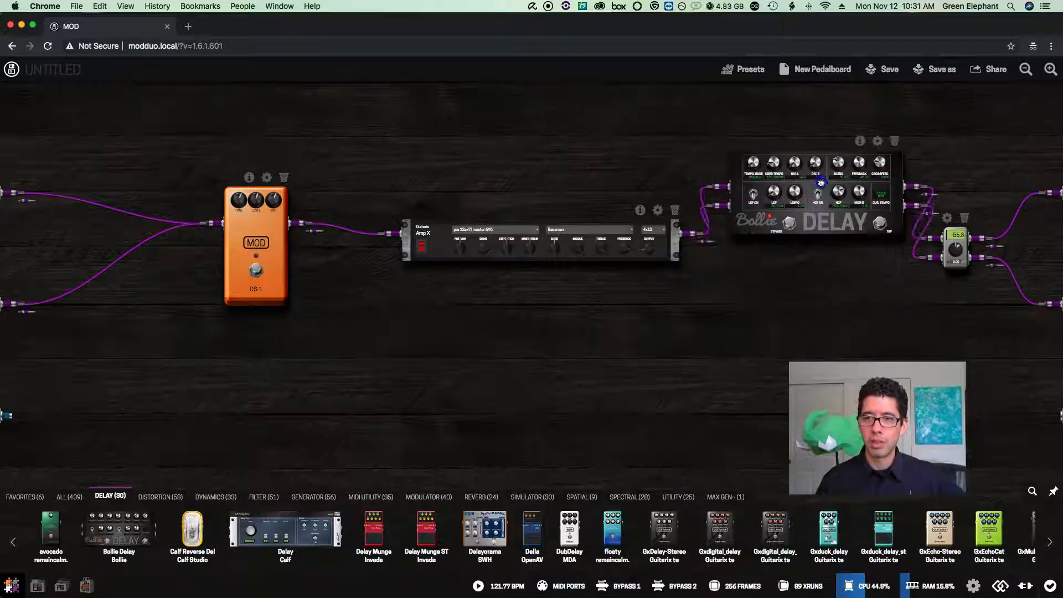
left_click(821, 218)
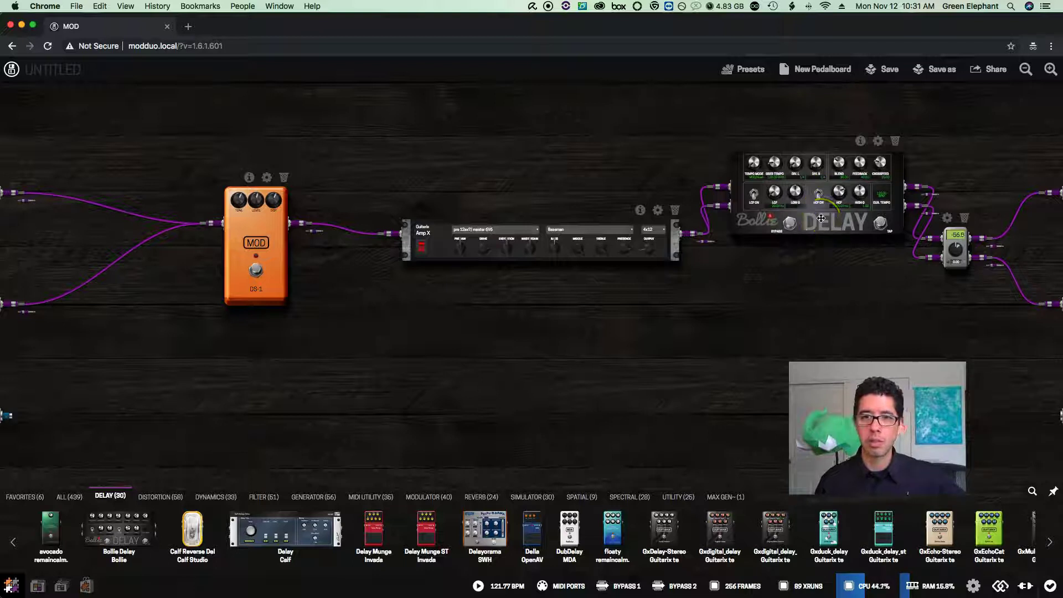
Set the Bollie Delay's DIV. R division to the dotted eighth, 1/8., and close its settings.
left_click(879, 142)
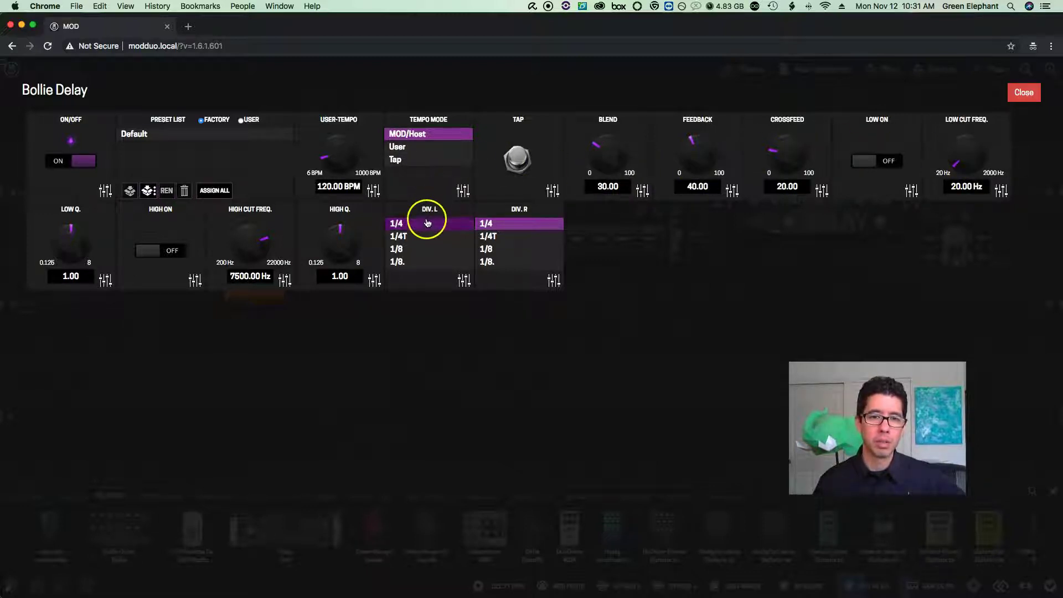
left_click(522, 267)
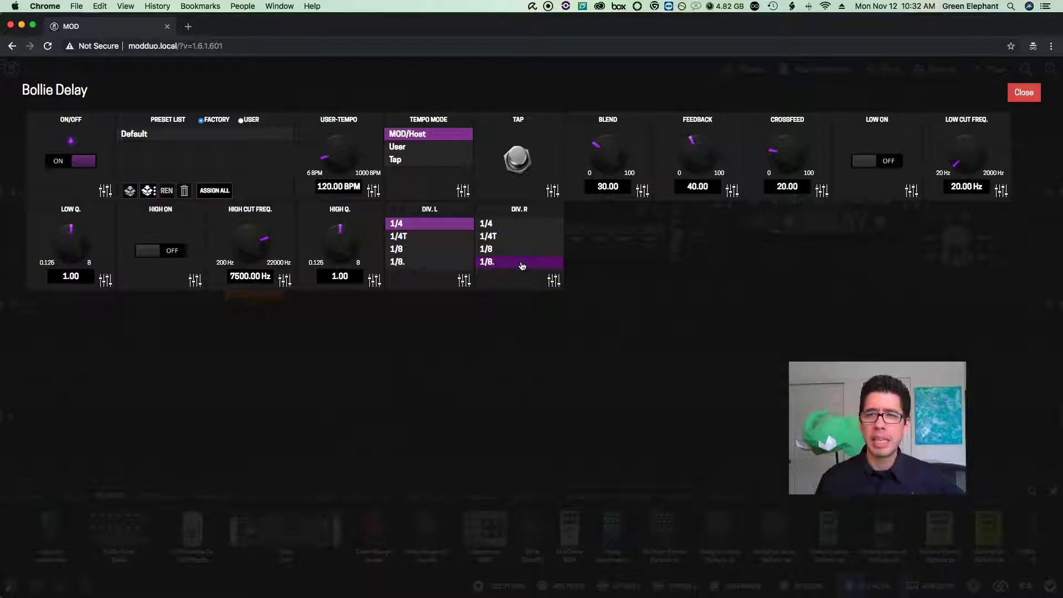
left_click(1024, 95)
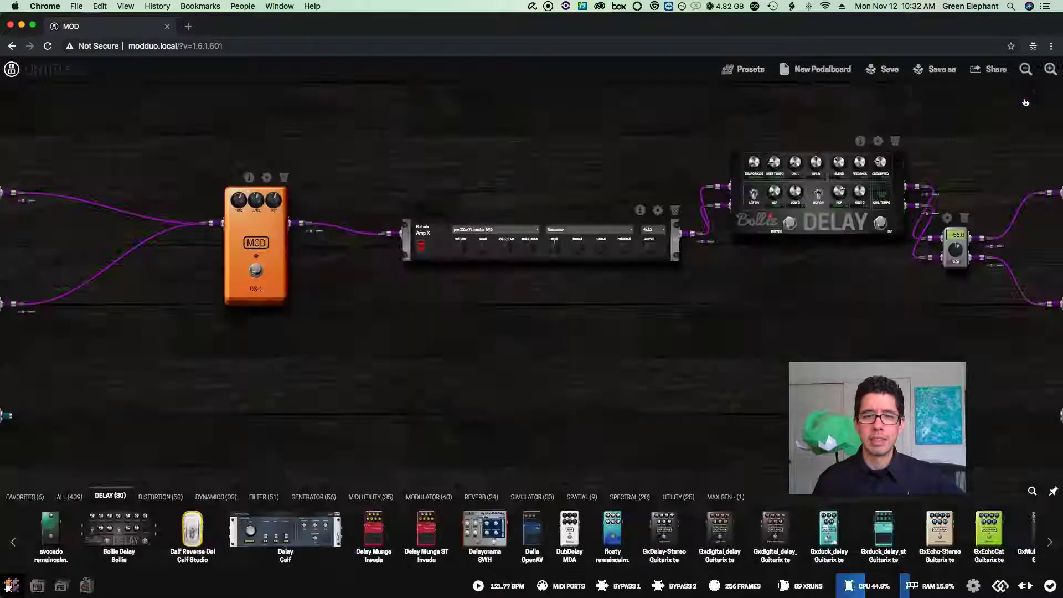
Reposition the Bollie Delay slightly lower, between the amp and the master volume knob.
left_click_drag(920, 245, 933, 239)
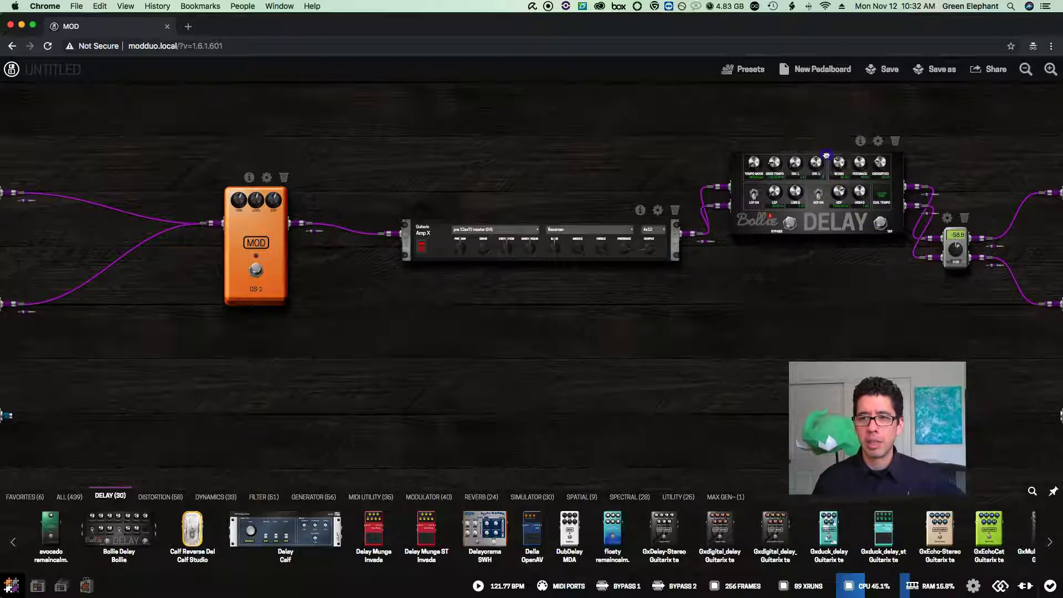
left_click(804, 129)
left_click_drag(828, 217, 775, 263)
scroll(815, 320, "up", 3)
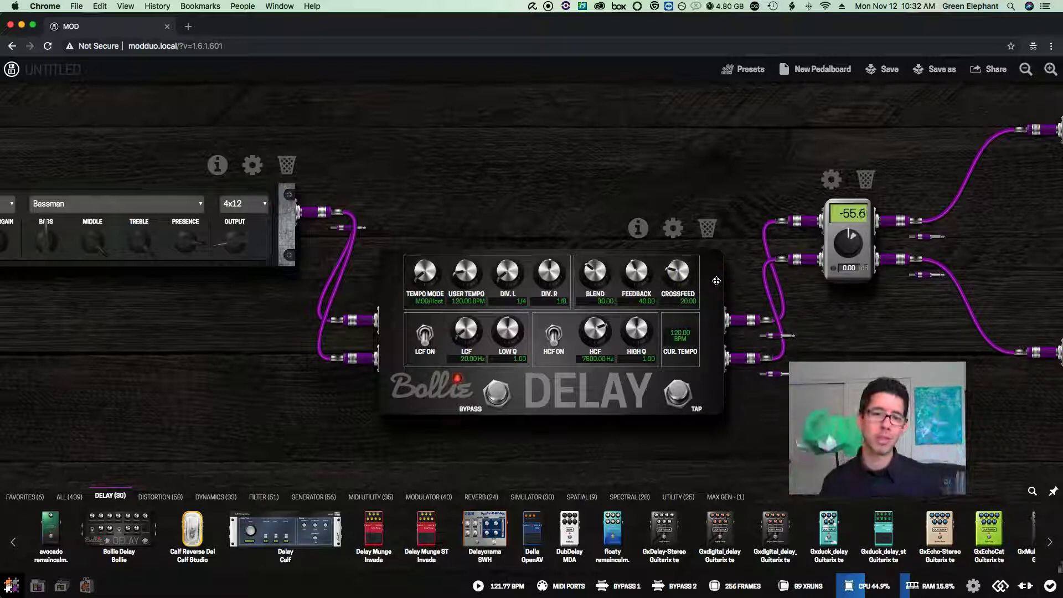
Try the Bollie Delay's Tap tempo mode, check the actuators offered for its Tap control, and return to MOD/Host.
left_click(672, 226)
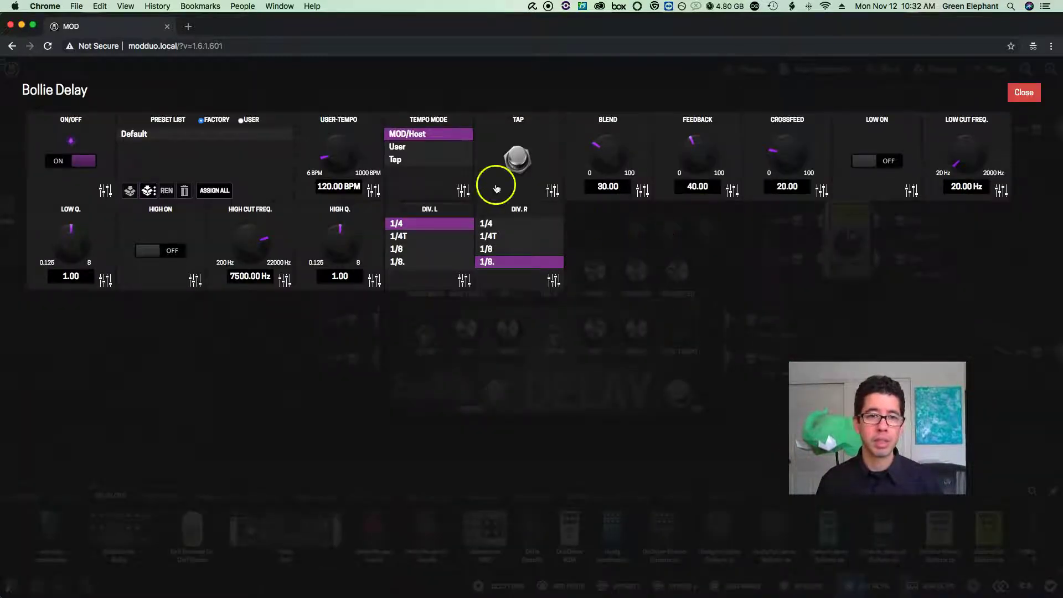
left_click(429, 160)
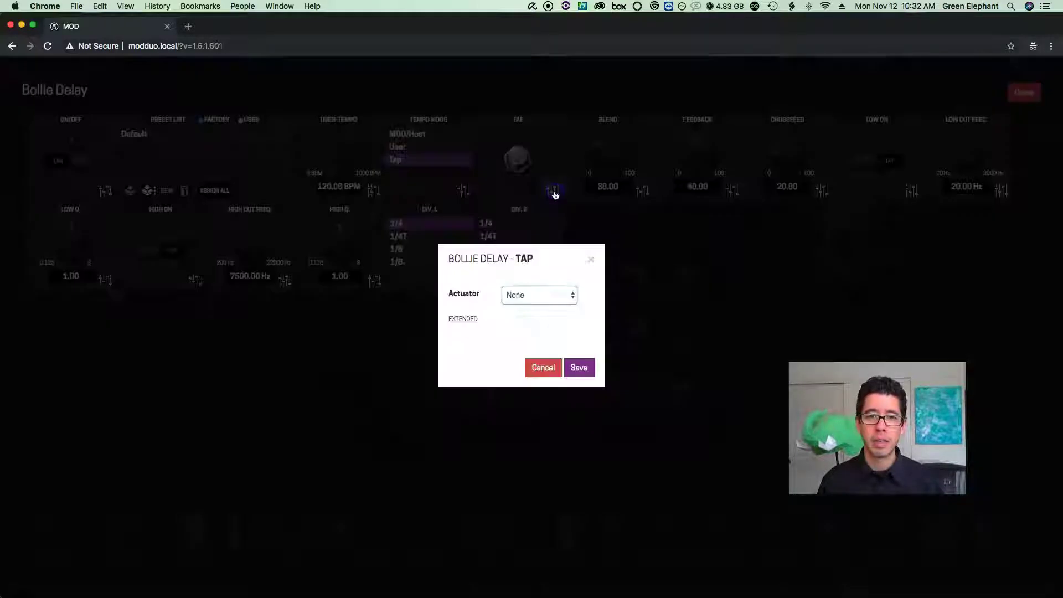
left_click(548, 289)
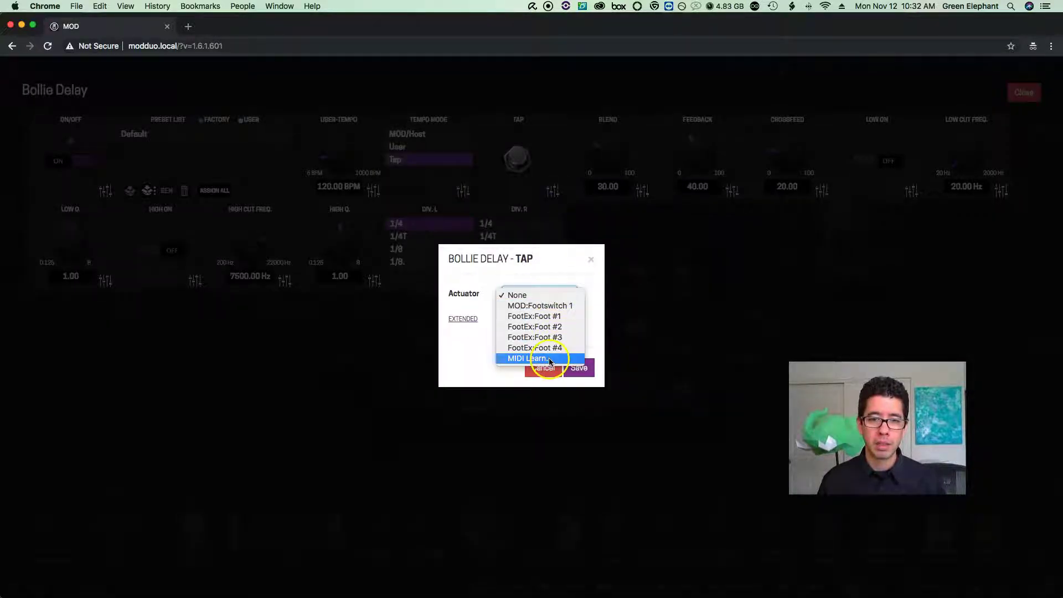
left_click(465, 374)
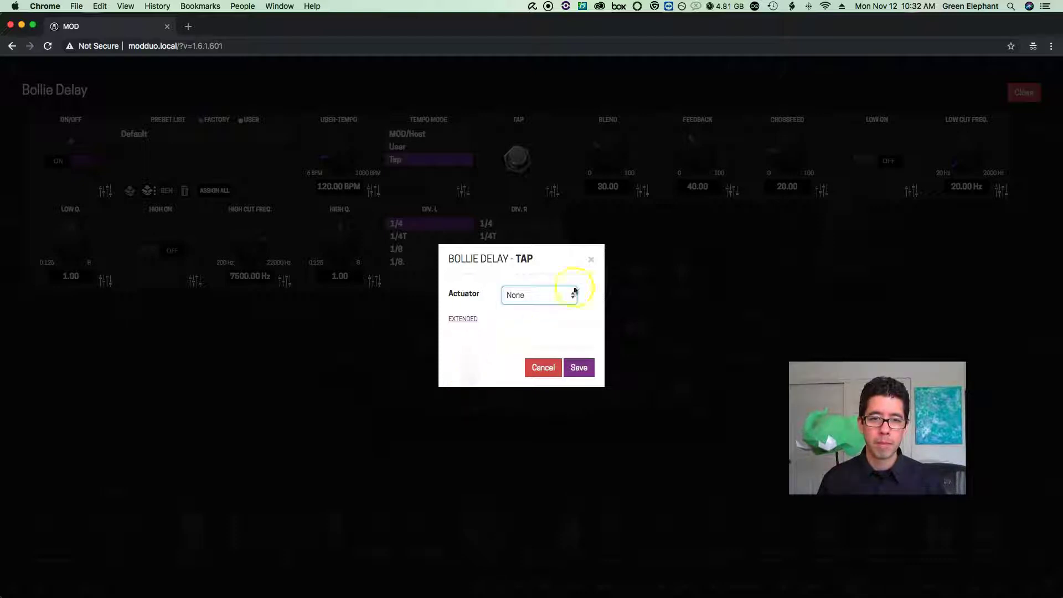
left_click(592, 260)
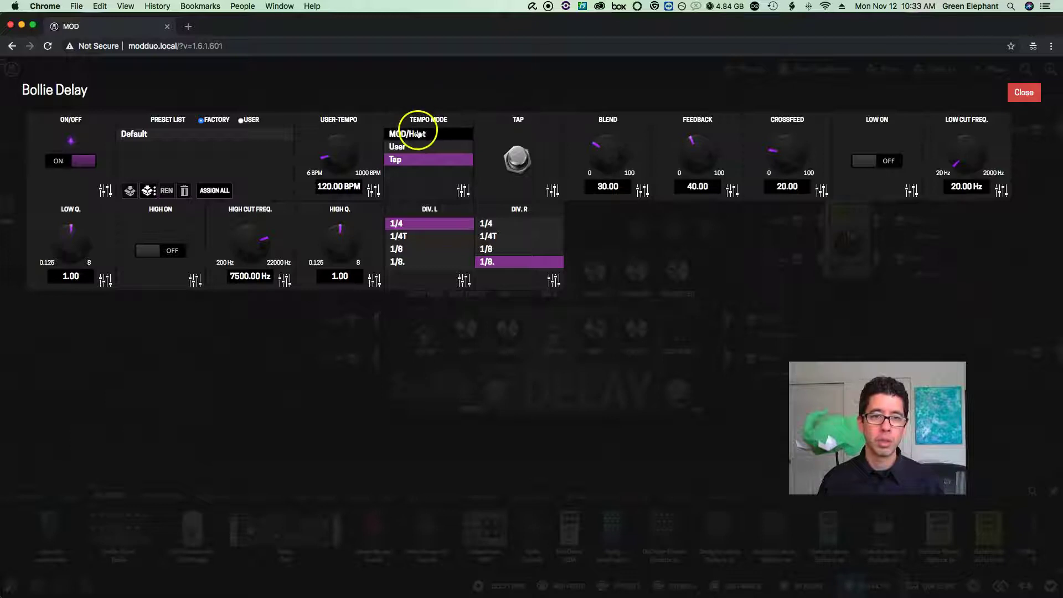
left_click(443, 137)
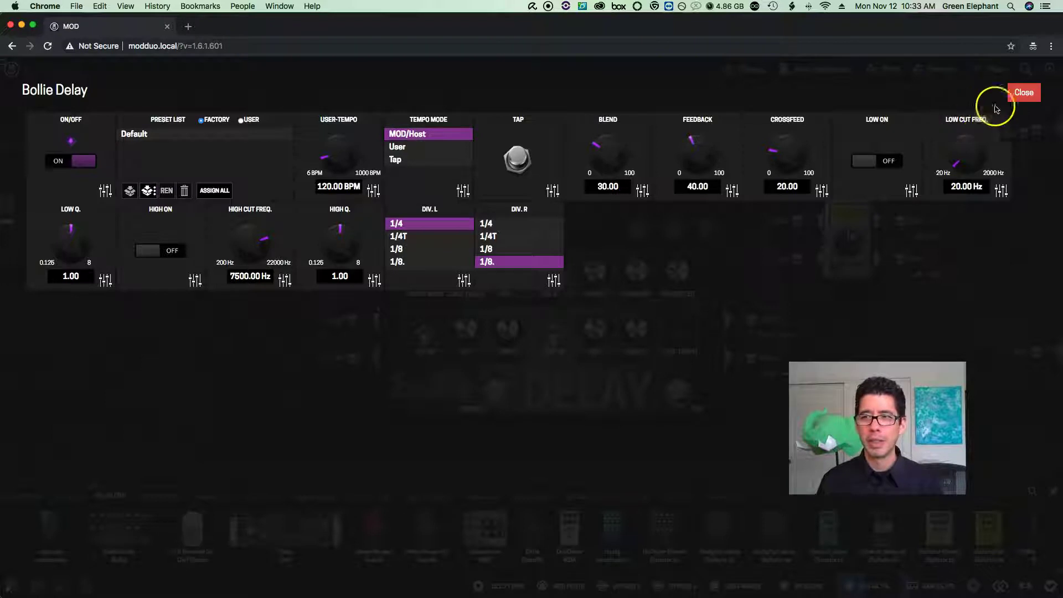
Switch the Bollie Delay's tempo mode to User and set its user tempo to about 248 BPM.
left_click(441, 149)
mouse_move(337, 147)
left_mouse_down()
mouse_move(340, 158)
mouse_move(342, 116)
mouse_move(340, 150)
left_mouse_up()
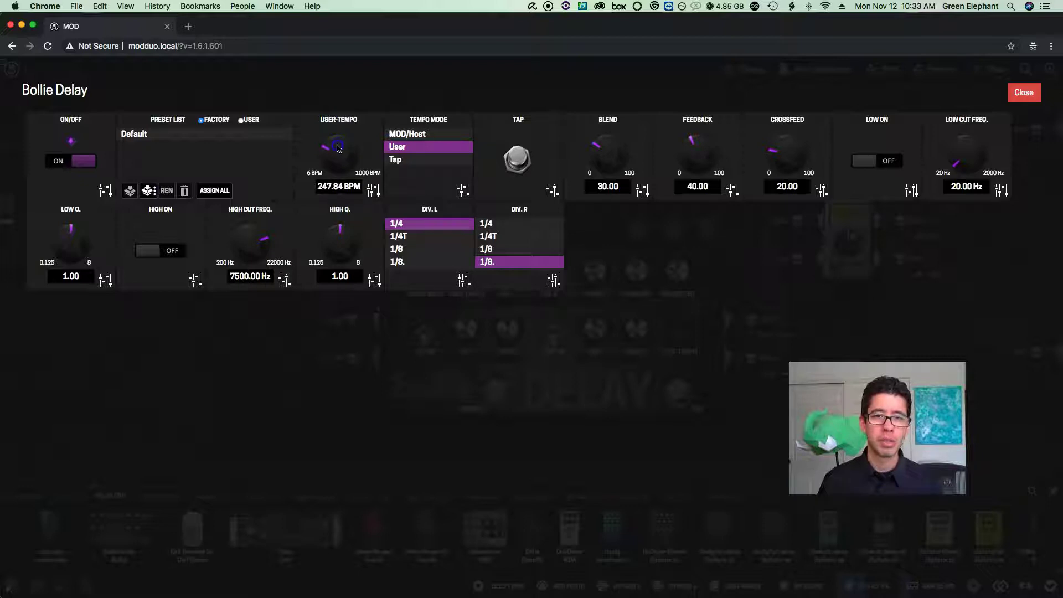
left_click(1024, 92)
Save the pedalboard under the name "Green Elephant Test".
scroll(515, 175, "down", 5)
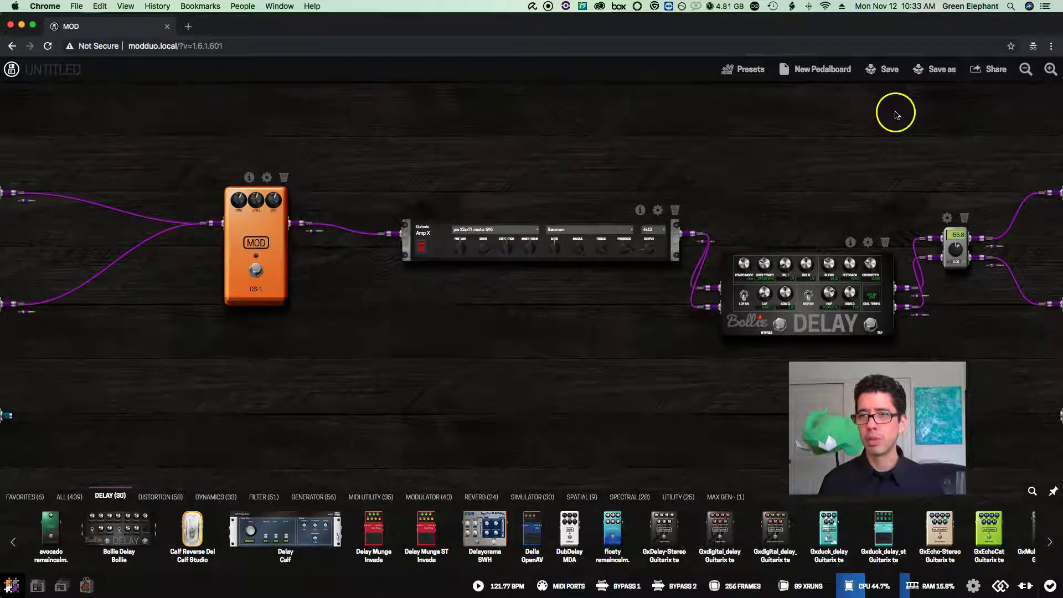
left_click(942, 68)
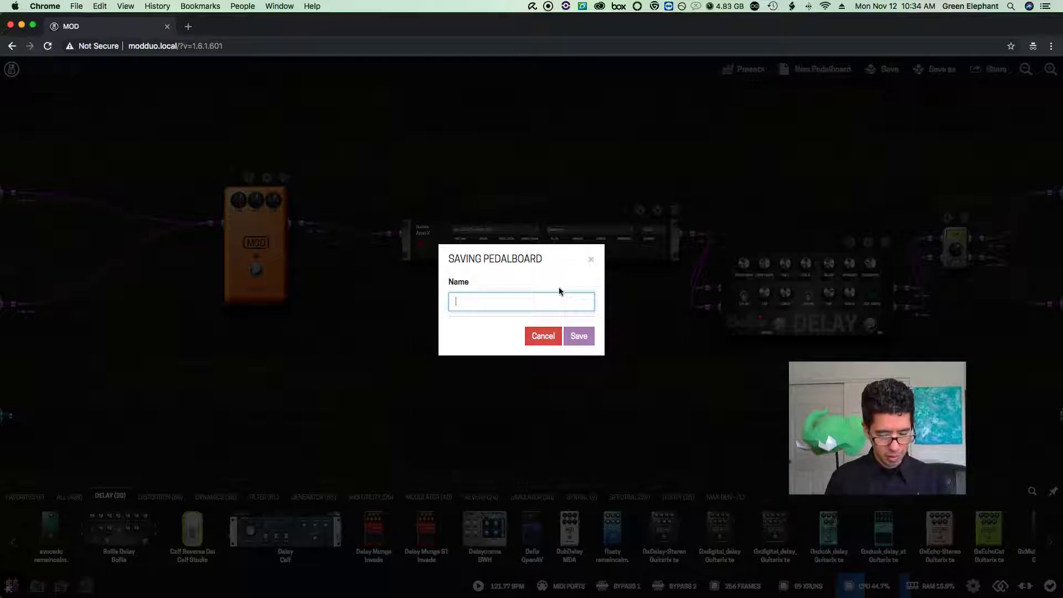
type("Green Elephant Test")
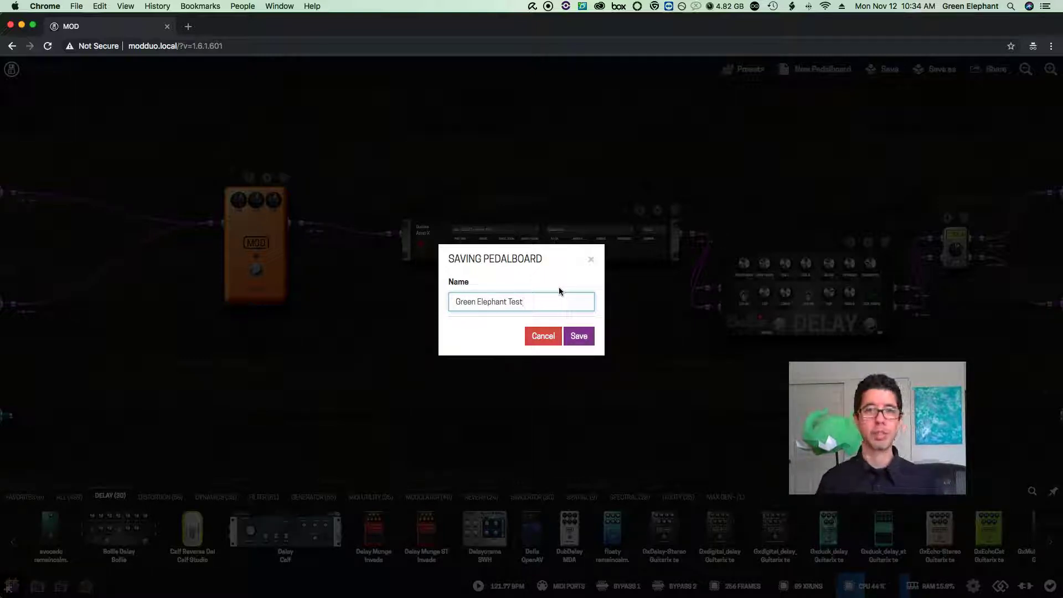
left_click(579, 343)
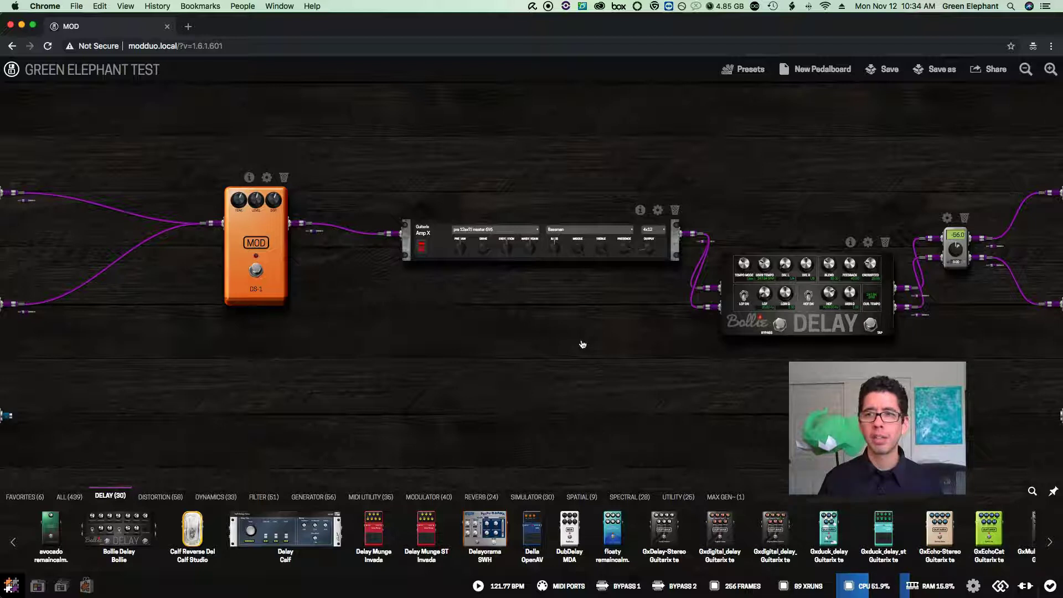
left_click(884, 78)
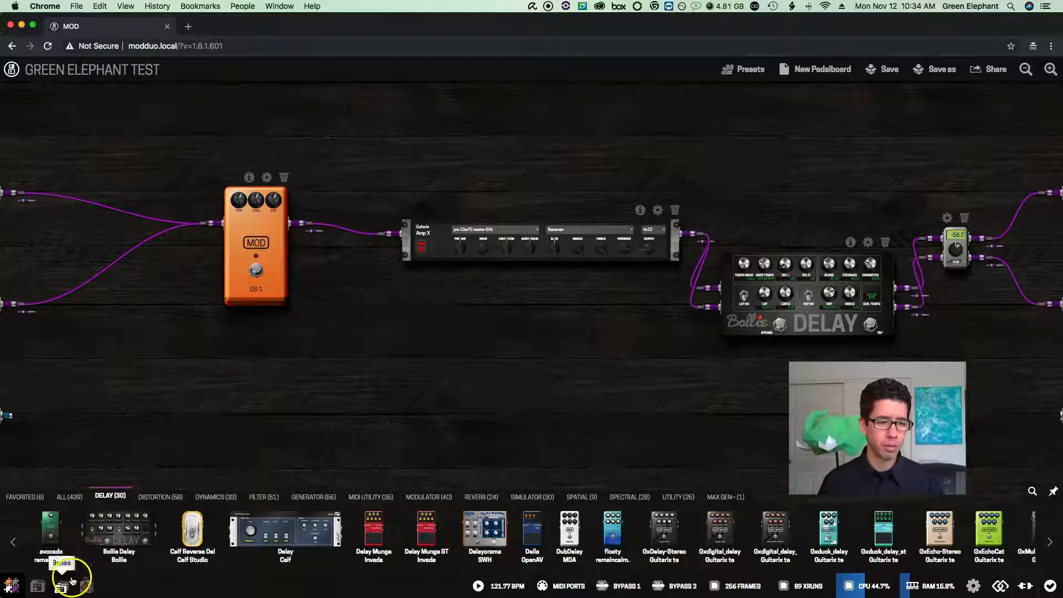
Open the pedalboards library and look through the saved pedalboards.
left_click(37, 586)
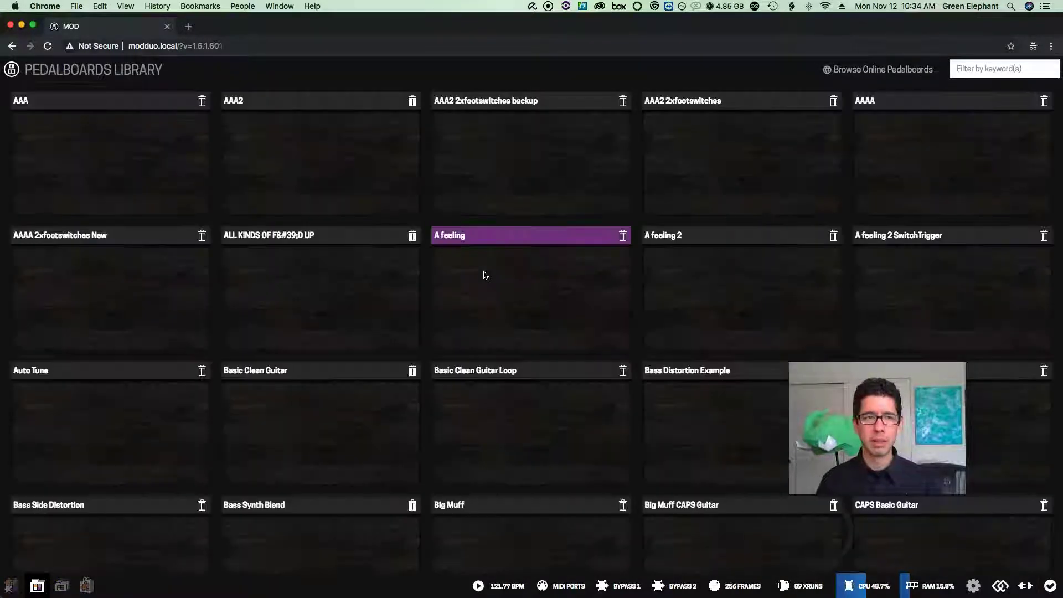
scroll(486, 275, "down", 6)
scroll(486, 276, "down", 20)
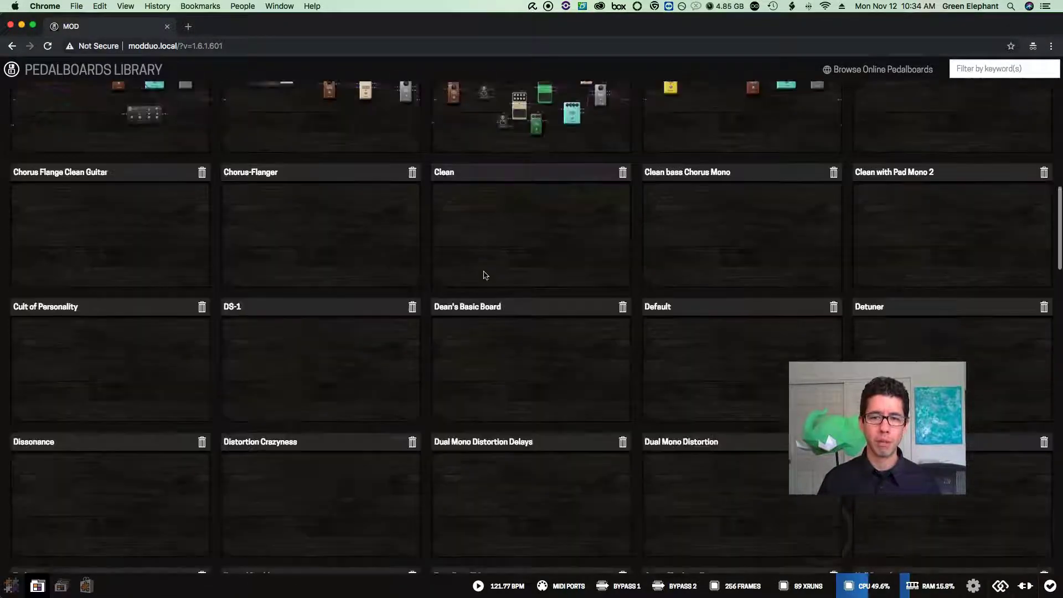
scroll(485, 276, "down", 8)
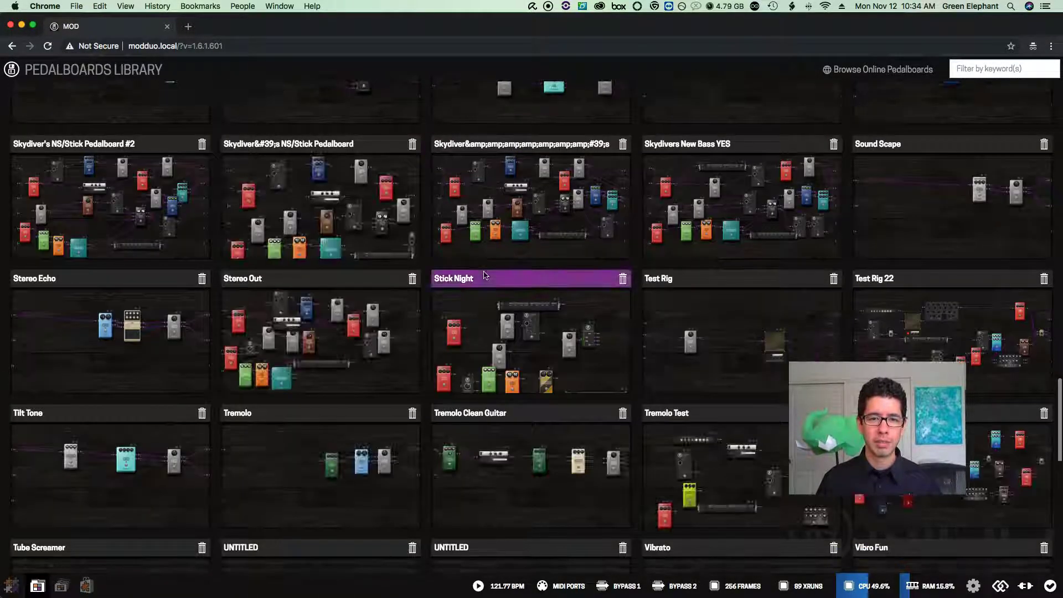
scroll(486, 275, "down", 4)
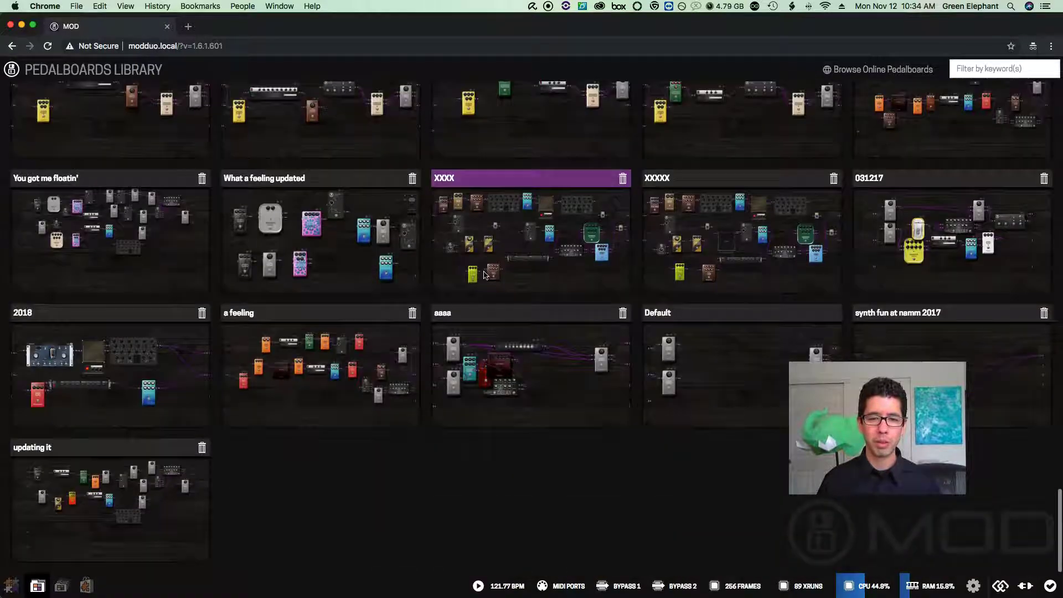
scroll(486, 275, "up", 5)
scroll(486, 275, "up", 6)
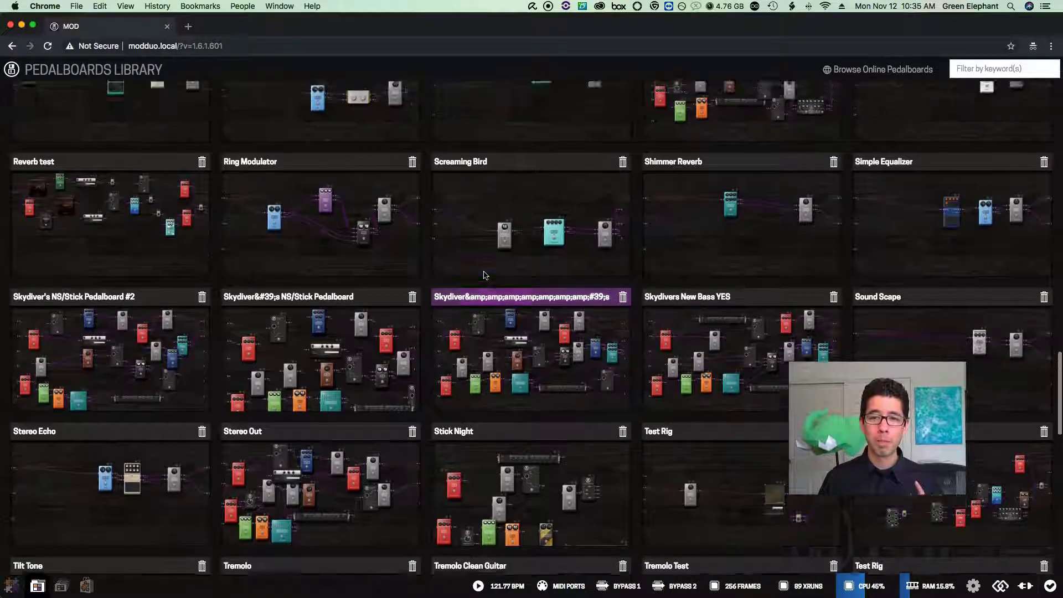
Find the "Green Elephant Test" pedalboard in the library and load it.
scroll(486, 275, "up", 7)
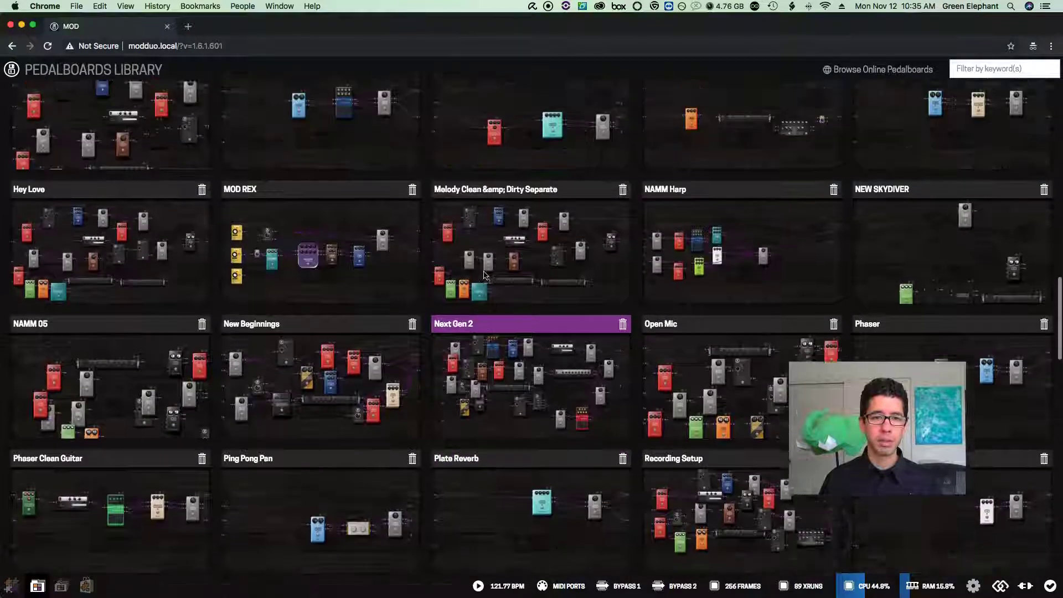
scroll(485, 275, "up", 7)
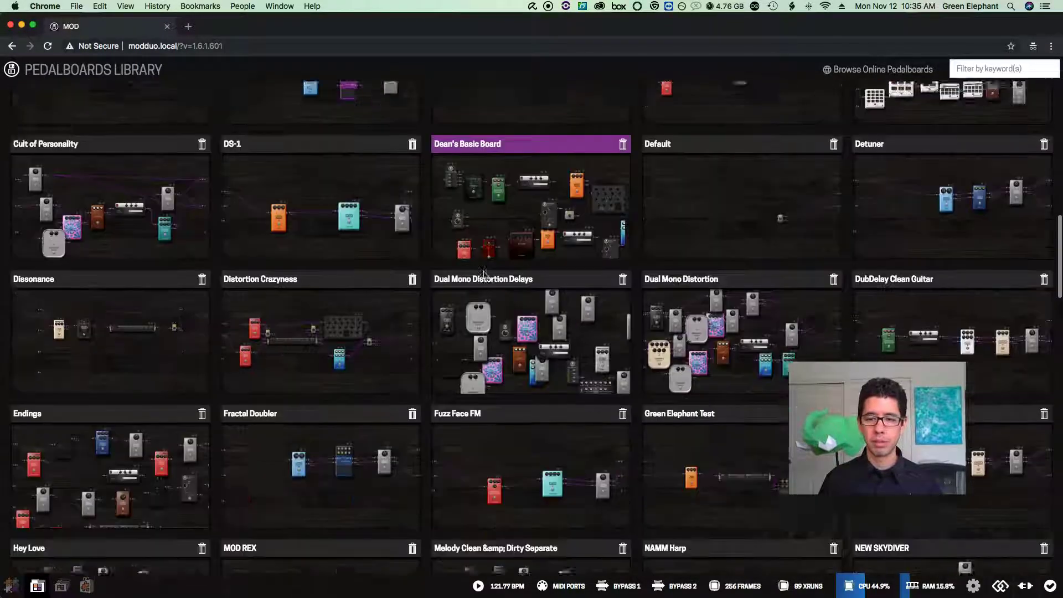
scroll(484, 275, "down", 2)
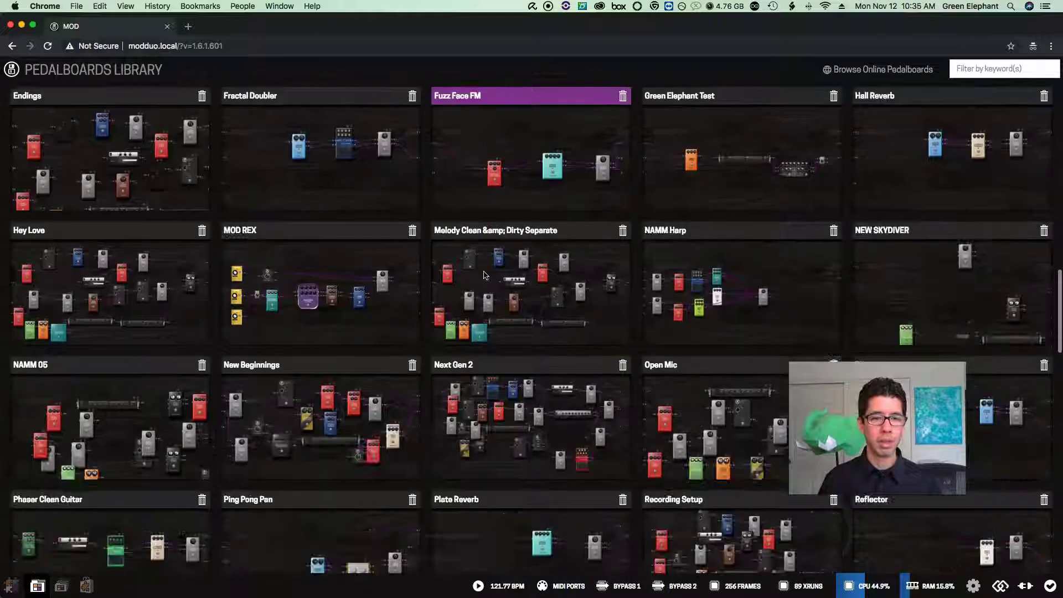
scroll(484, 275, "down", 1)
scroll(484, 275, "up", 2)
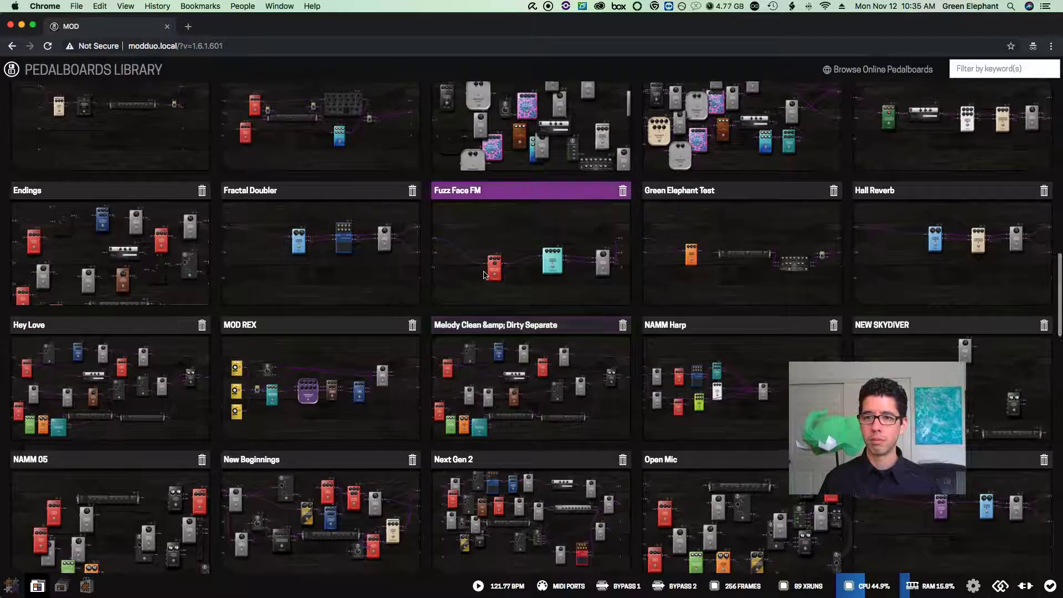
left_click(765, 231)
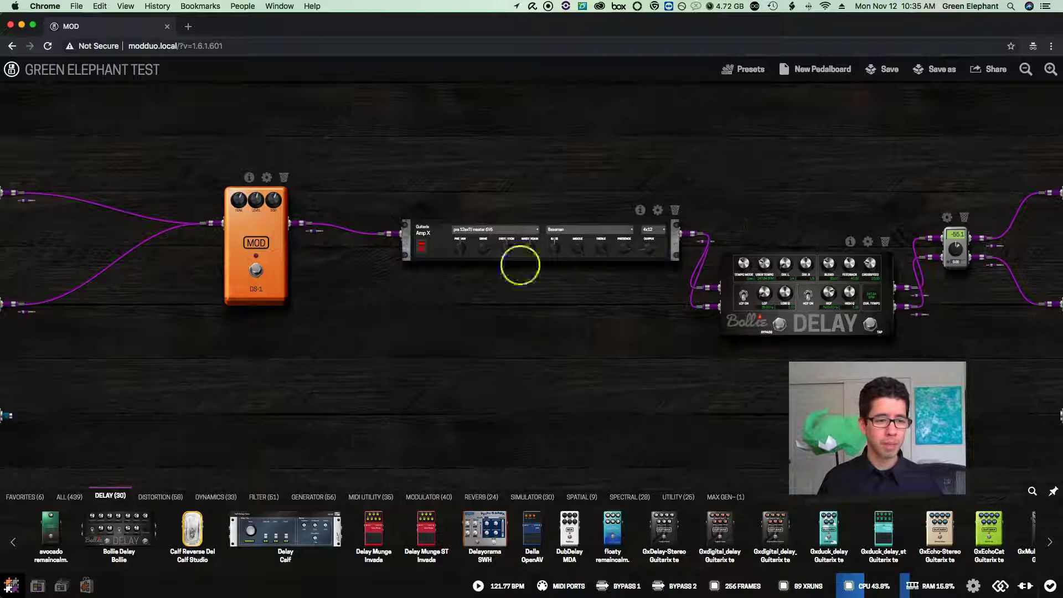
Delete the "Green Elephant Test" pedalboard from the pedalboards library and confirm its permanent removal.
left_click(37, 587)
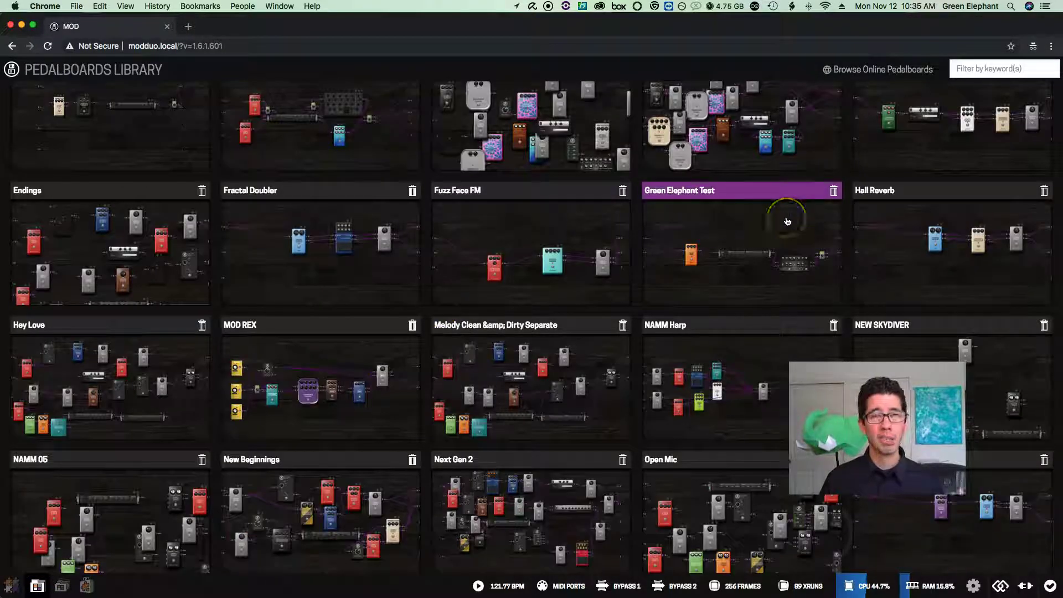
left_click(833, 191)
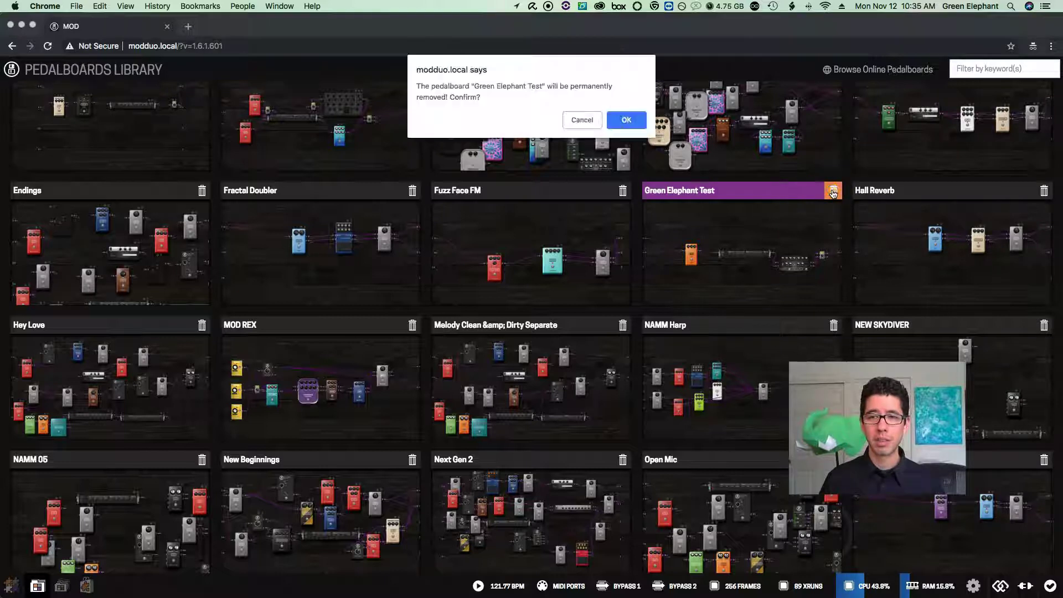
left_click(627, 120)
left_click(941, 67)
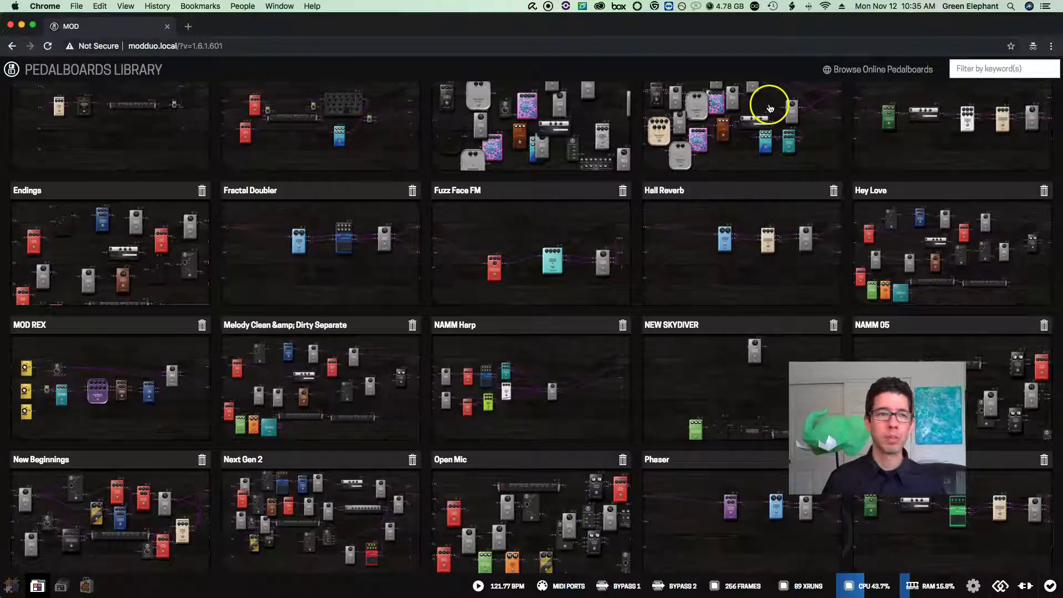
Return to the pedalboard builder and save the current pedalboard again.
left_click(36, 587)
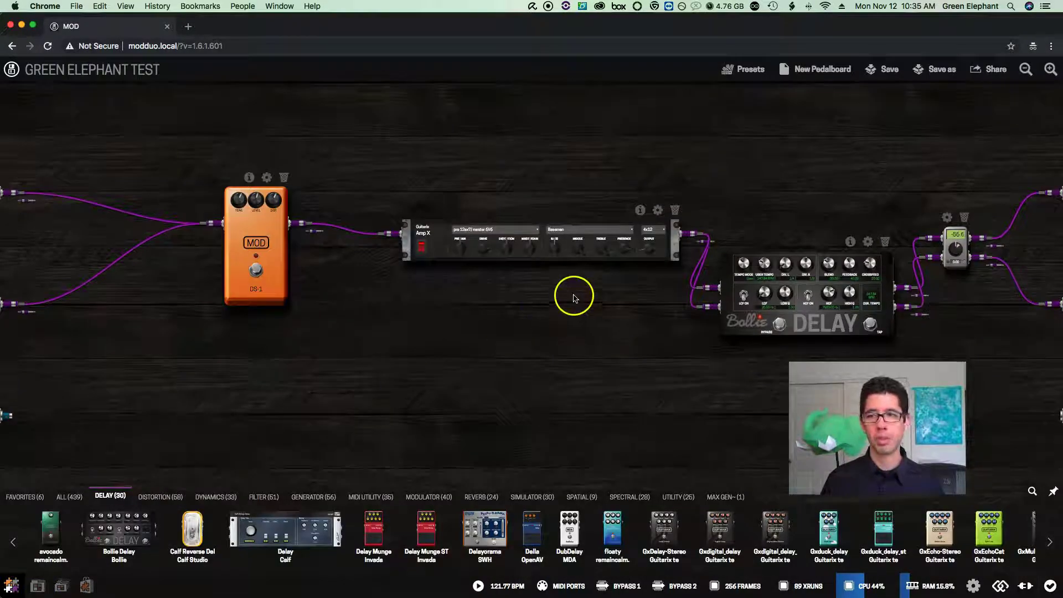
left_click(890, 70)
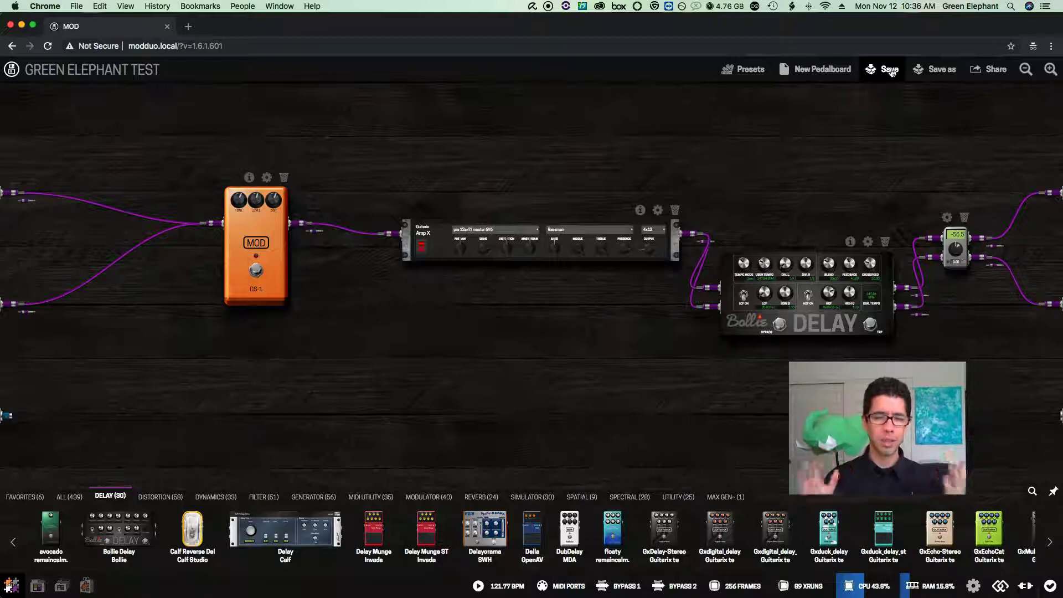
left_click(890, 71)
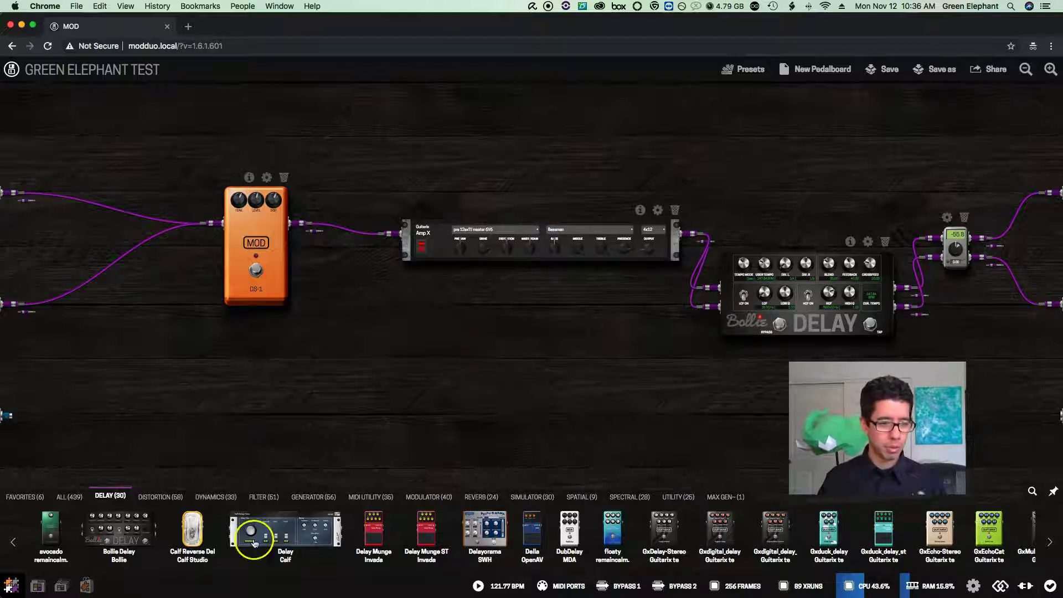
Add a TinyGain Mono from the favorites, shift the amp upward, and place the gain pedal below the DS-1.
left_click(26, 497)
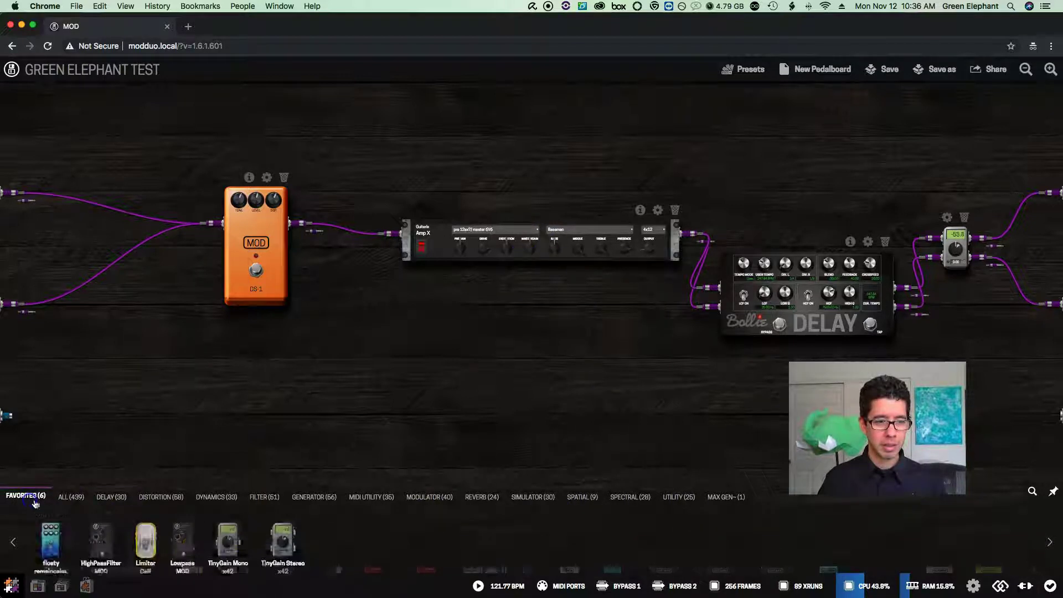
left_click_drag(229, 533, 519, 343)
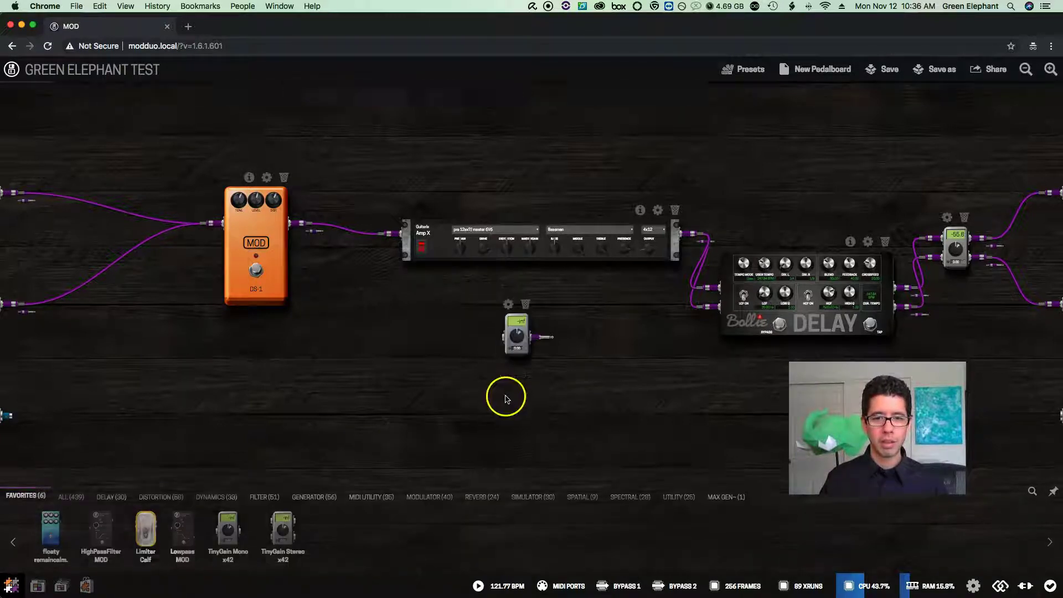
left_click_drag(542, 233, 527, 143)
left_click(518, 321)
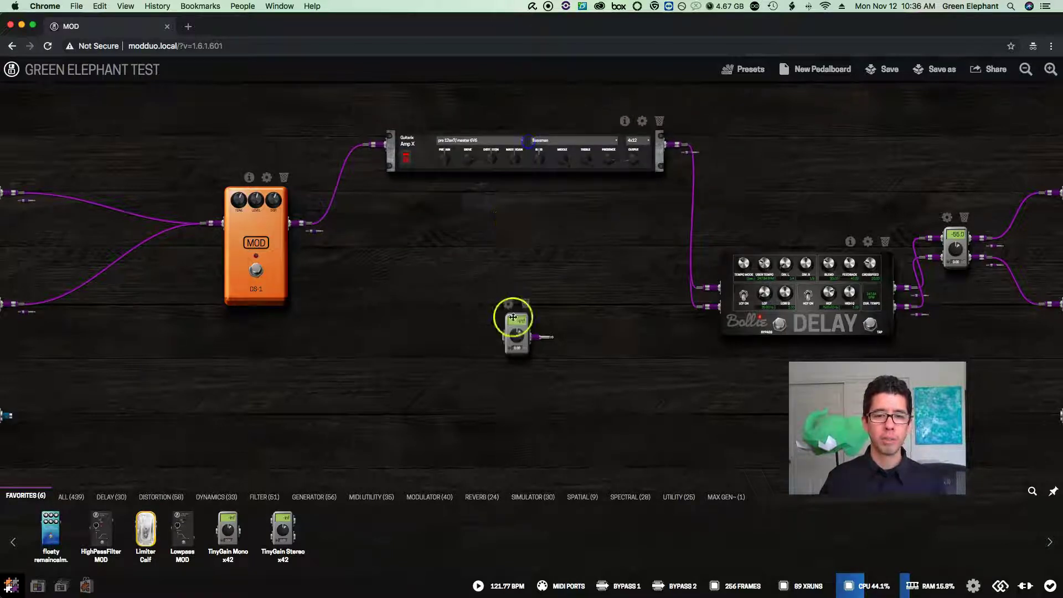
left_click_drag(517, 321, 512, 267)
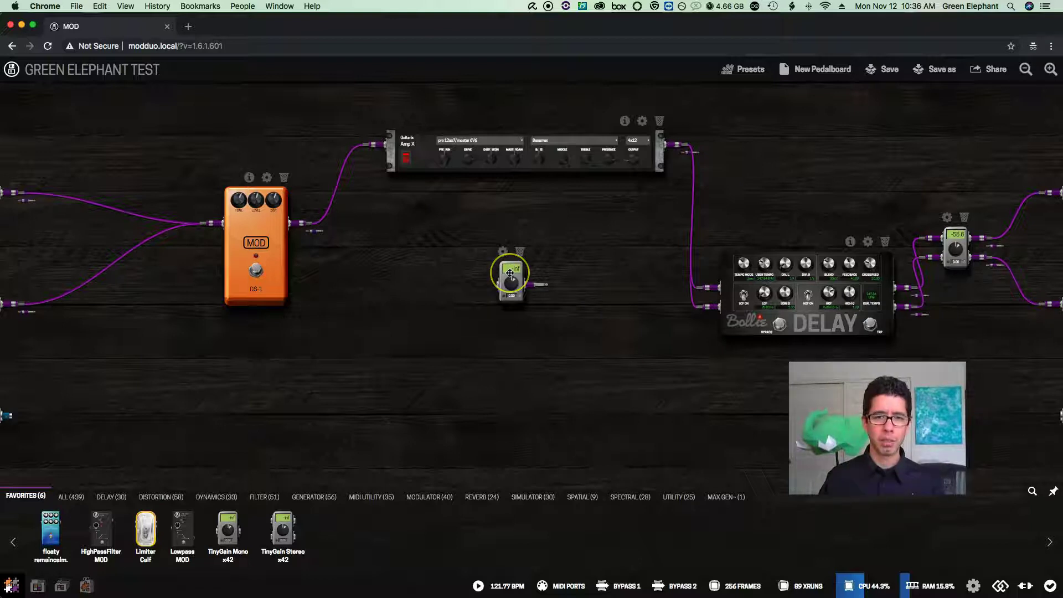
left_click_drag(512, 266, 224, 377)
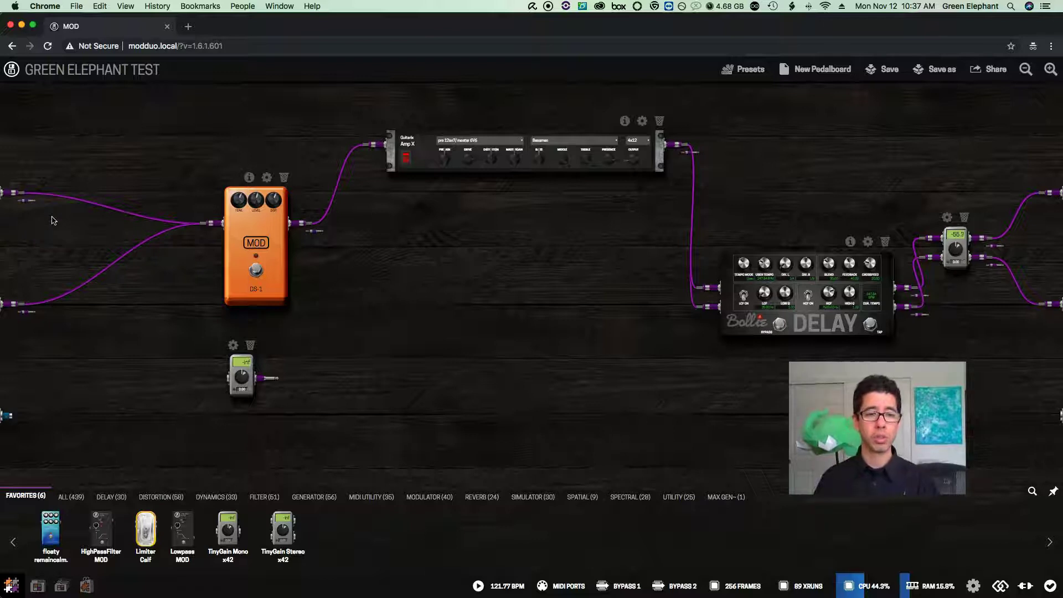
Wire both hardware inputs through the TinyGain Mono to the amp in parallel with the DS-1, and spread the two pedals apart.
left_click_drag(22, 192, 217, 380)
left_click_drag(22, 311, 239, 383)
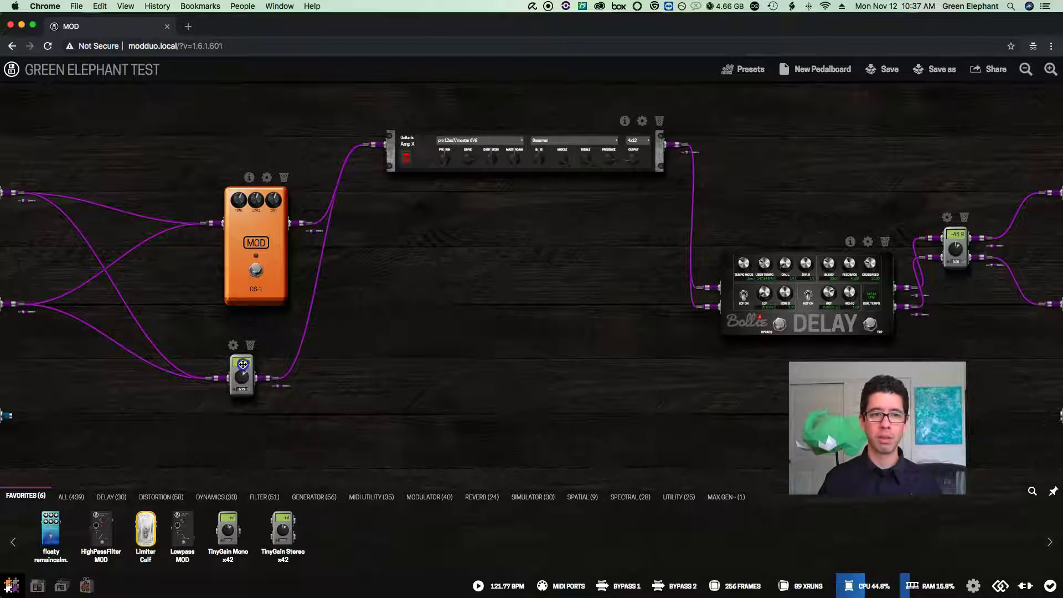
left_click_drag(239, 372, 239, 389)
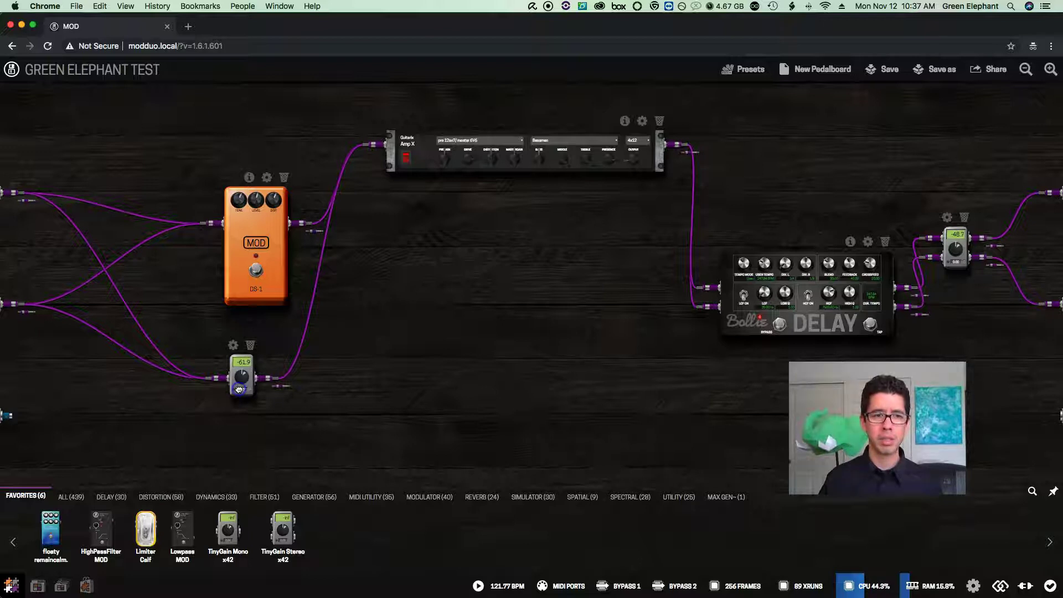
left_click_drag(257, 253, 227, 184)
left_click_drag(250, 357, 343, 336)
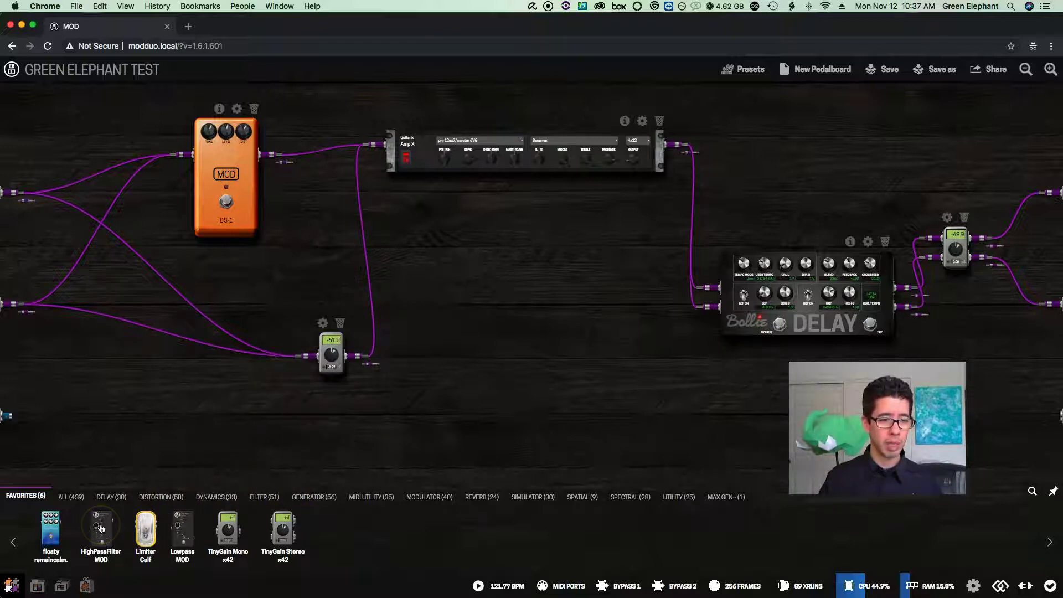
Add the MOD low-pass filter between the TinyGain Mono and the amp input, and position it beside the gain pedal.
left_click_drag(260, 464, 458, 361)
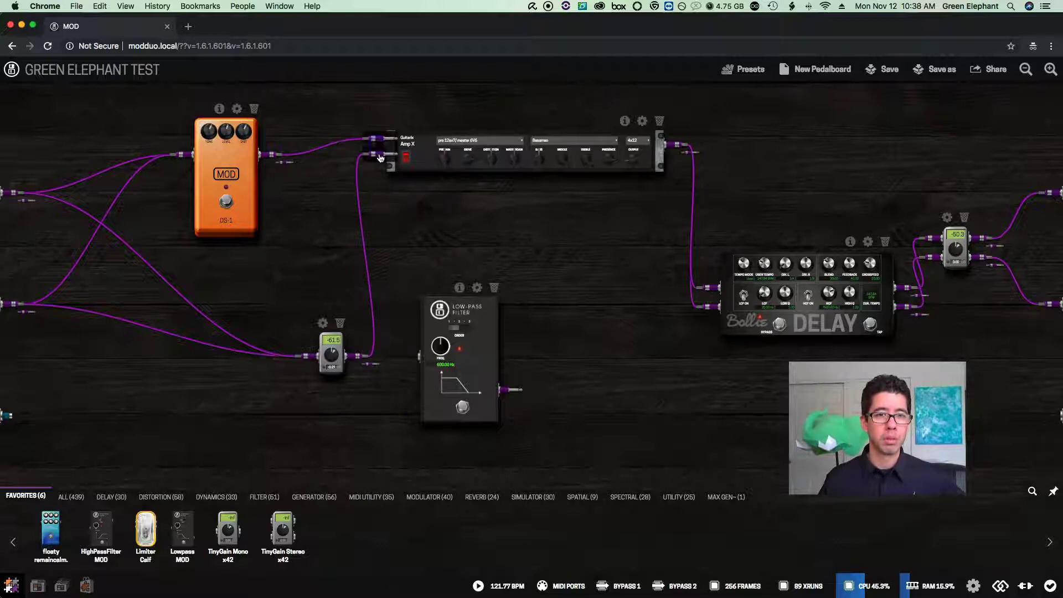
left_click_drag(380, 159, 410, 367)
left_click_drag(510, 391, 380, 152)
left_click(347, 360)
left_click(331, 334)
left_click_drag(331, 333, 229, 363)
left_click_drag(473, 373, 356, 360)
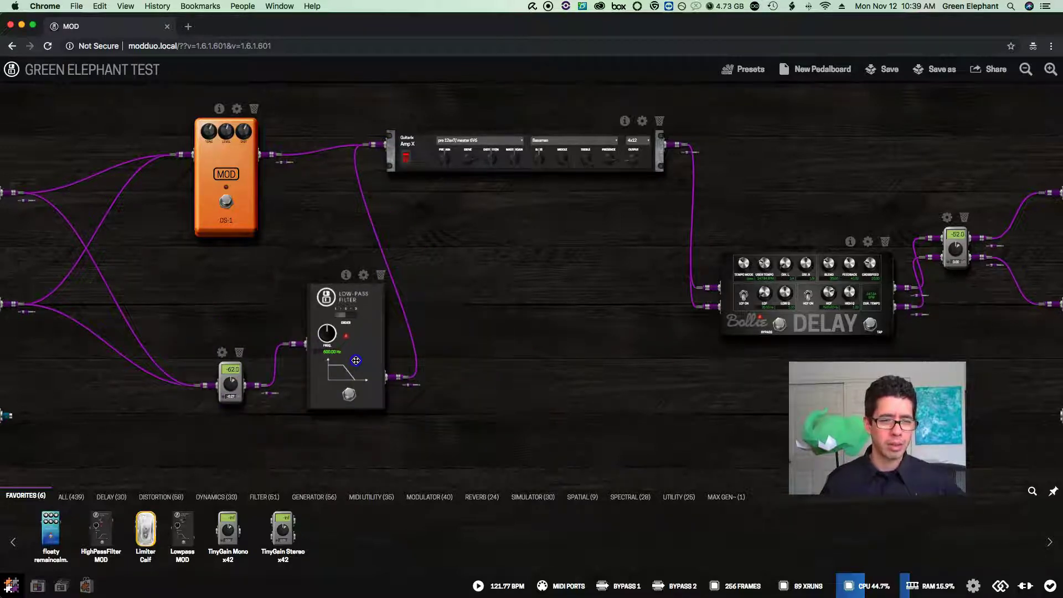
Set the low-pass filter's frequency to about 475 Hz and reroute its output from the amp to both Bollie Delay inputs.
left_click(357, 351)
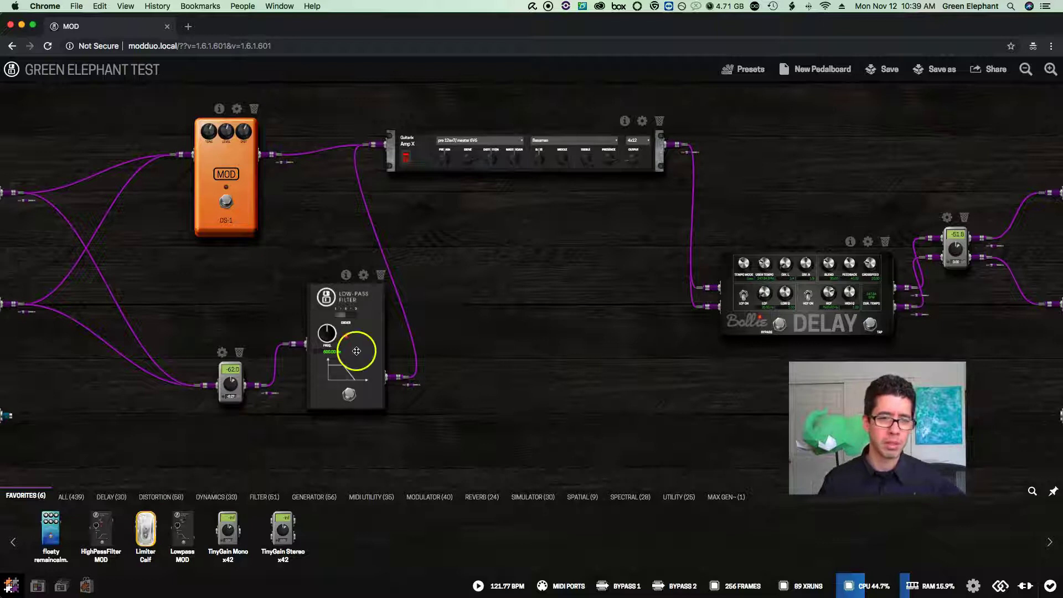
left_click_drag(327, 335, 375, 332)
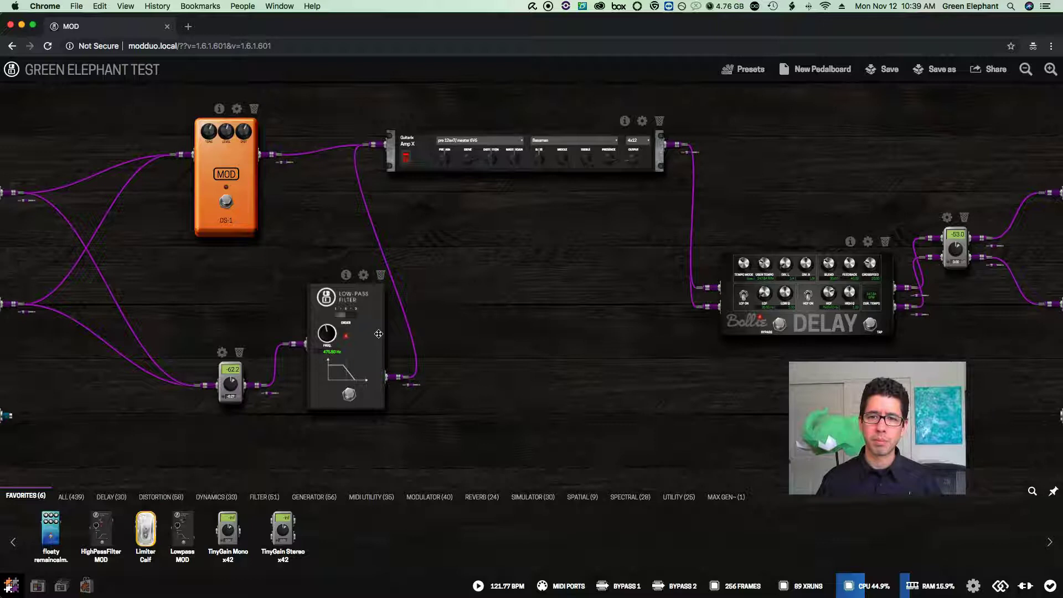
mouse_move(377, 154)
left_click_drag(378, 155, 704, 309)
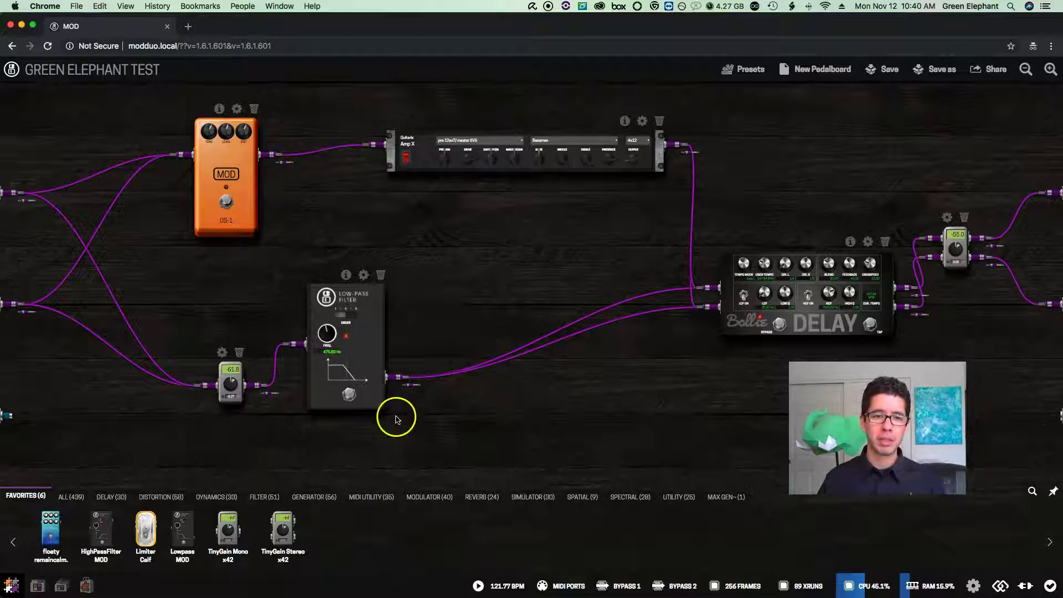
Delete the low-pass filter and disconnect both hardware inputs from the TinyGain Mono and the DS-1.
left_click(384, 274)
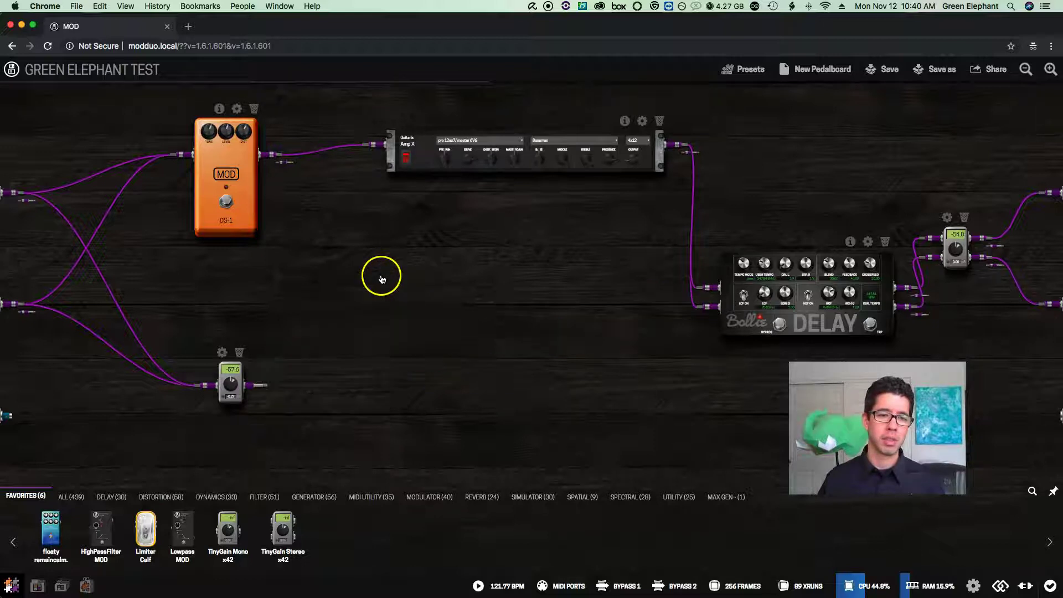
mouse_move(205, 381)
left_mouse_down()
mouse_move(193, 398)
mouse_move(199, 388)
left_mouse_up()
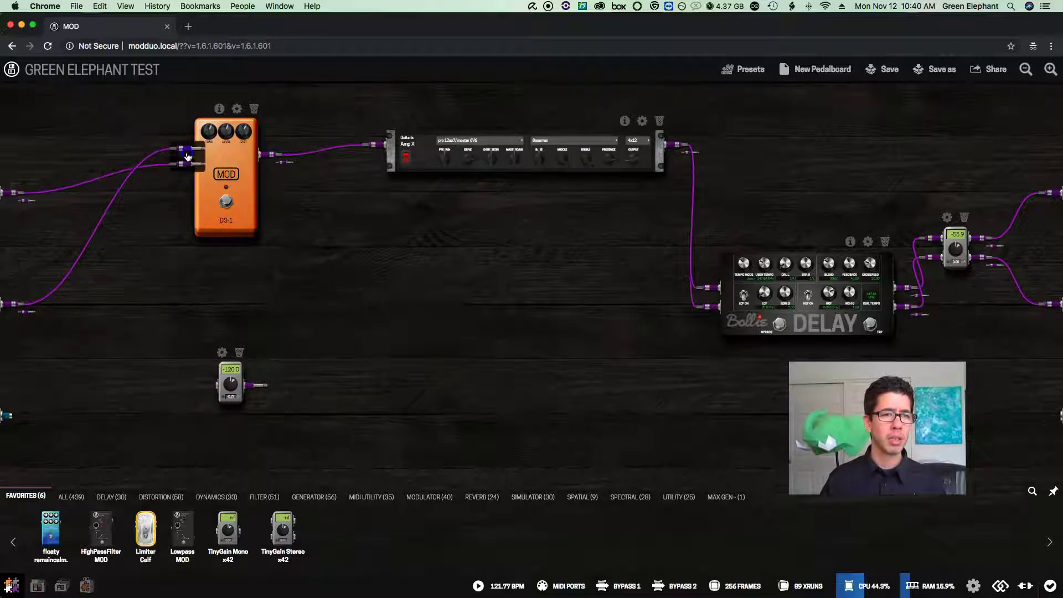
mouse_move(187, 160)
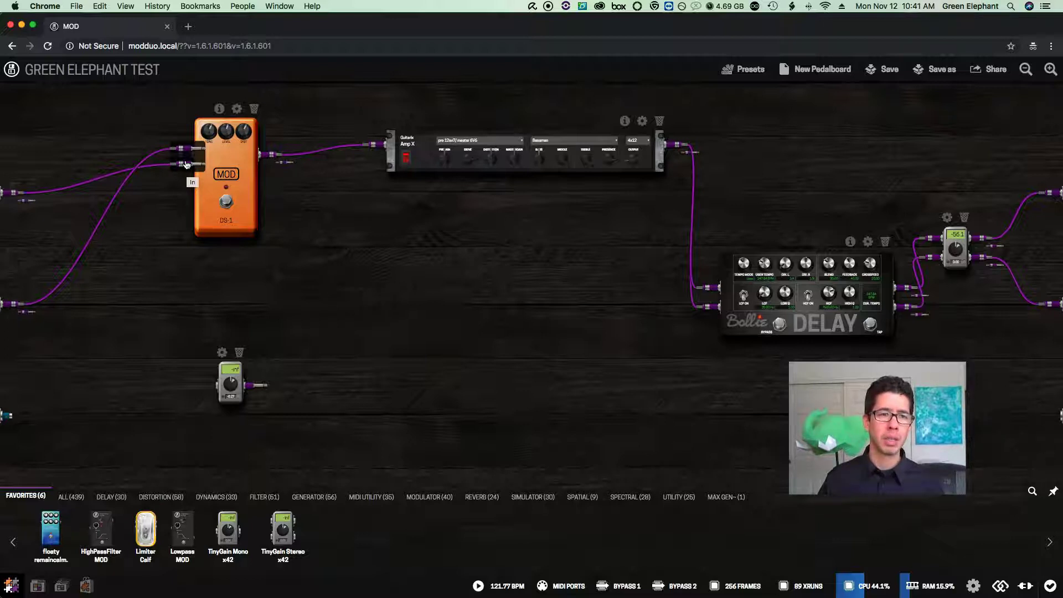
left_click_drag(186, 164, 147, 297)
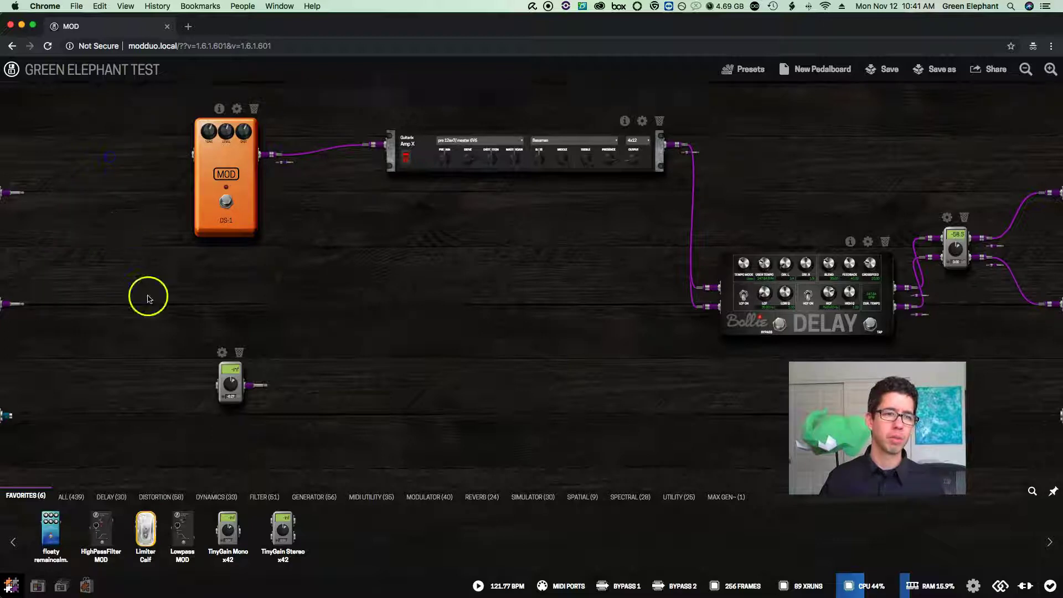
Move the TinyGain Mono below the amp and wire it as a feedback loop from the amp output to the DS-1 input.
left_click(206, 366)
left_click_drag(227, 373, 427, 313)
left_click(448, 362)
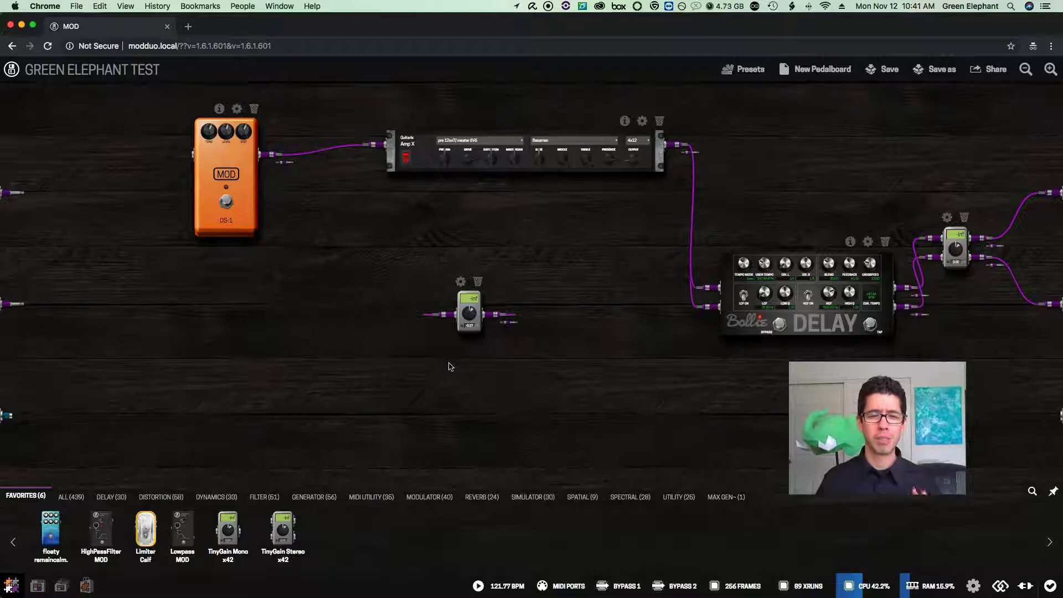
left_click_drag(450, 357, 403, 346)
left_click(558, 404)
left_click(483, 326)
left_click_drag(479, 323, 420, 338)
left_click_drag(683, 171, 170, 159)
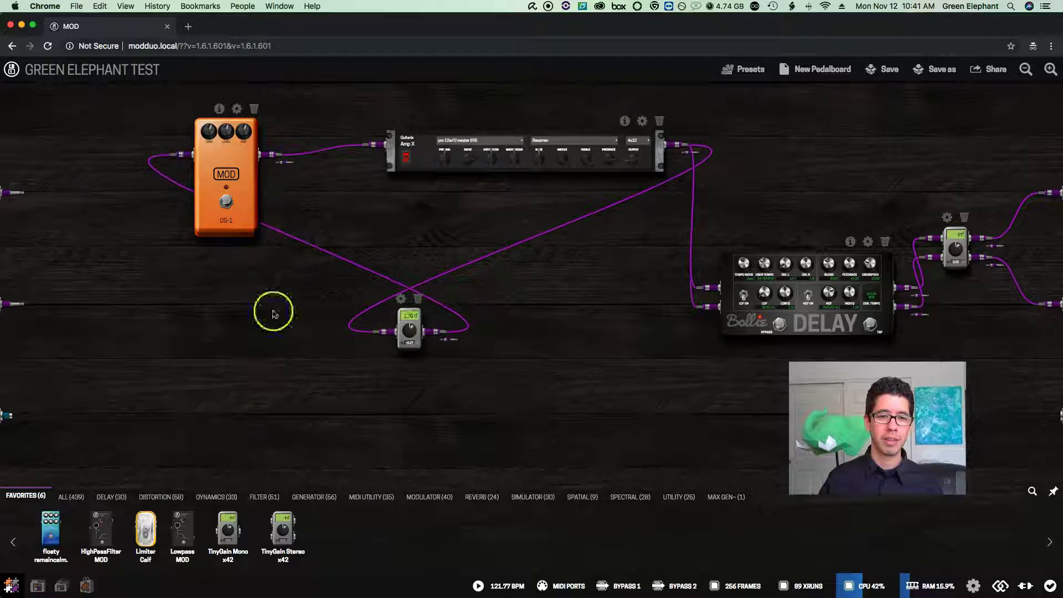
Adjust the TinyGain Mono's gain control to try different amounts of feedback.
left_click_drag(403, 327, 410, 375)
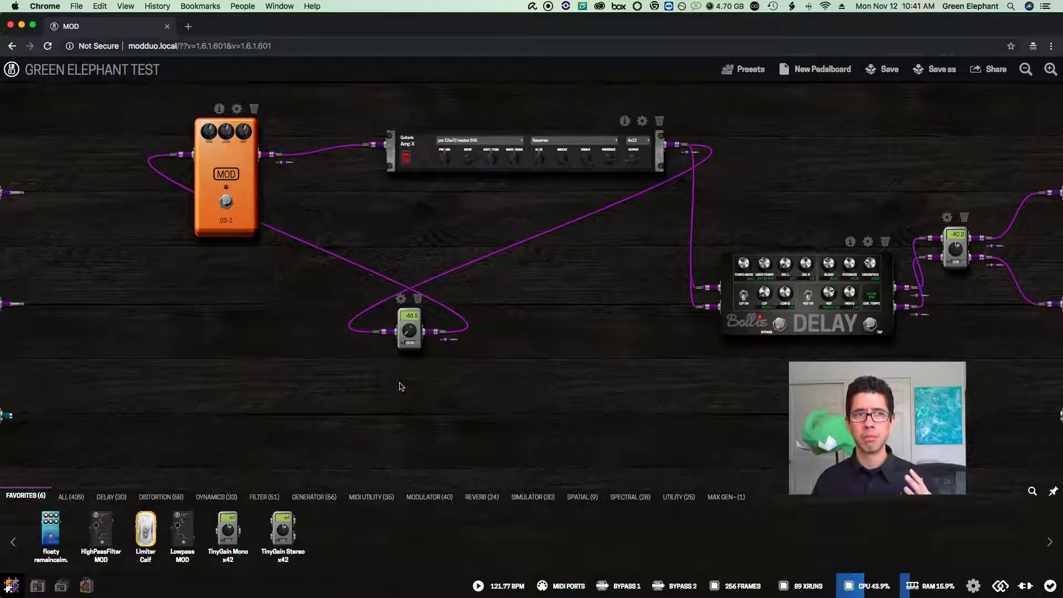
mouse_move(404, 351)
left_mouse_down()
mouse_move(409, 313)
mouse_move(408, 347)
left_mouse_up()
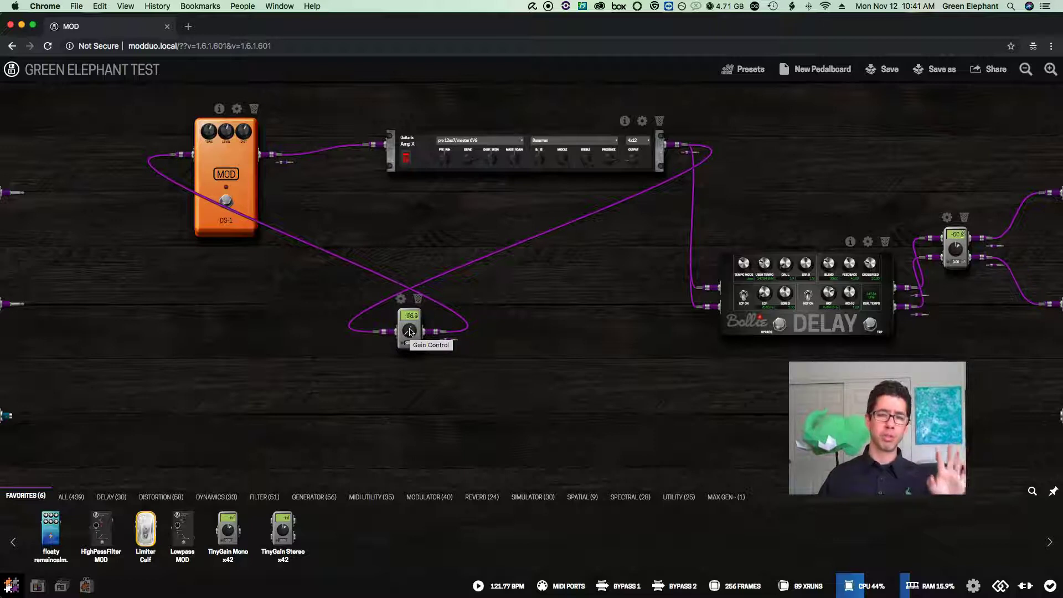
scroll(409, 332, "up", 5)
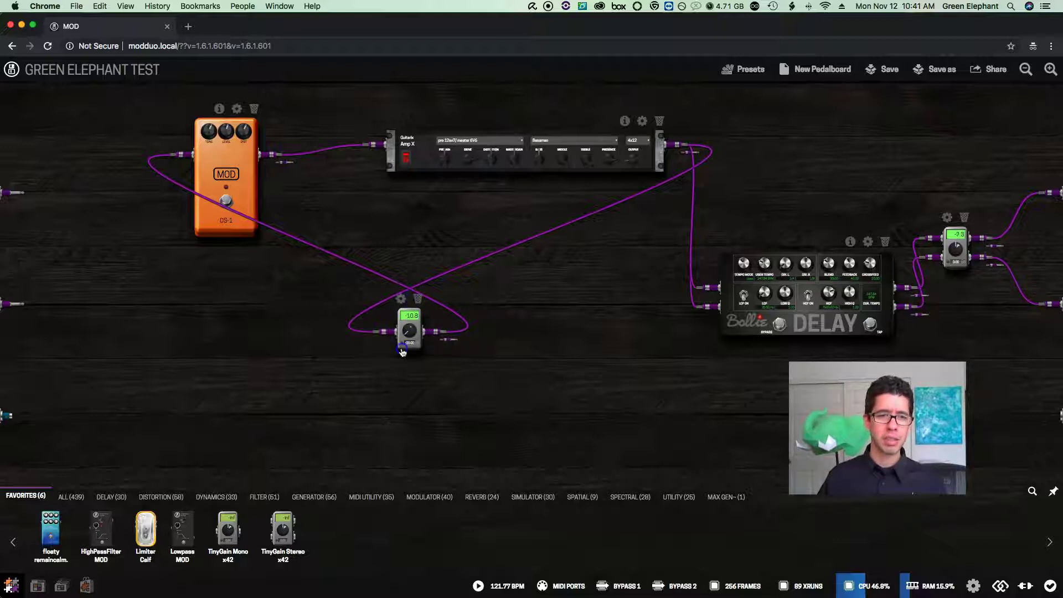
Connect the first hardware input to the DS-1 input and delete the TinyGain Mono feedback pedal.
left_click_drag(4, 195, 228, 225)
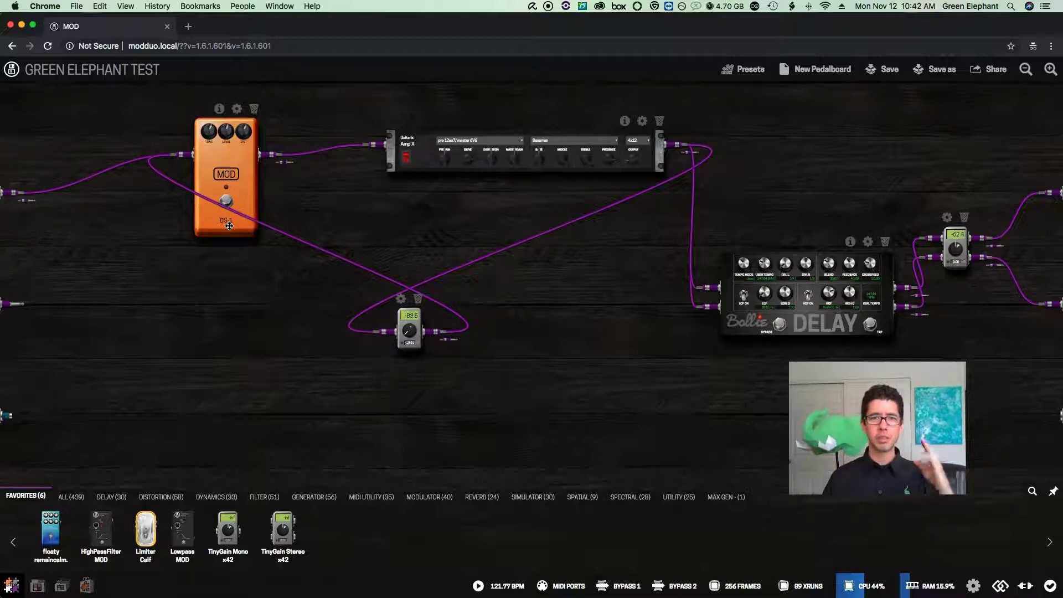
left_click(227, 217)
left_click_drag(56, 279, 146, 283)
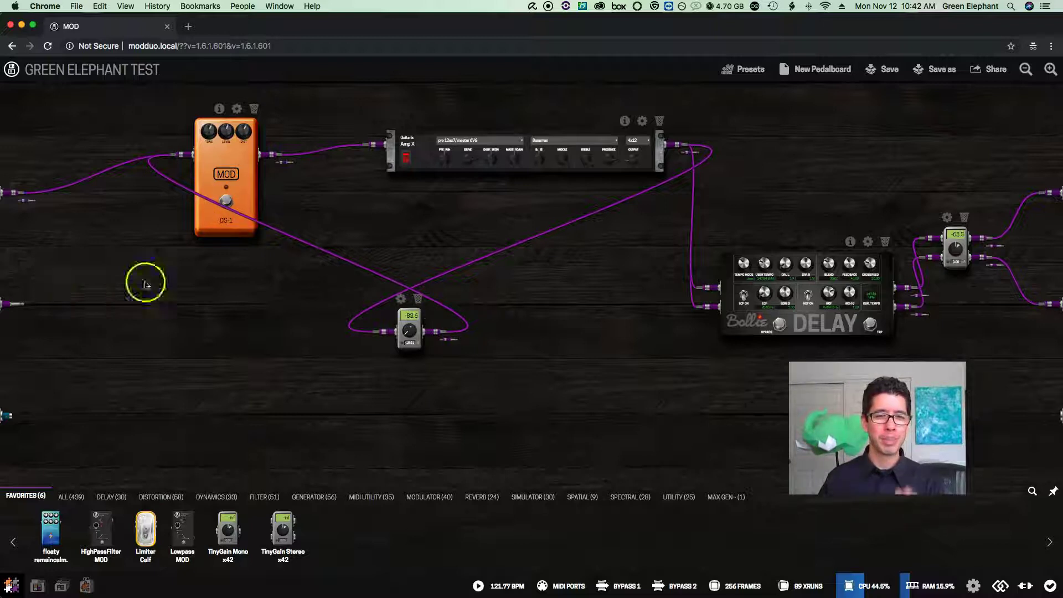
left_click(418, 299)
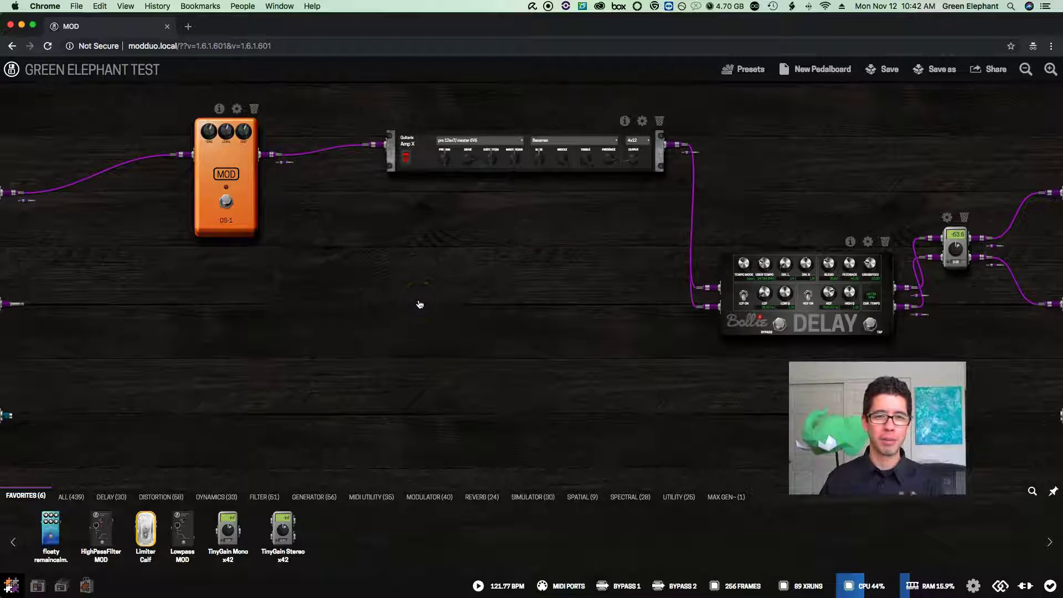